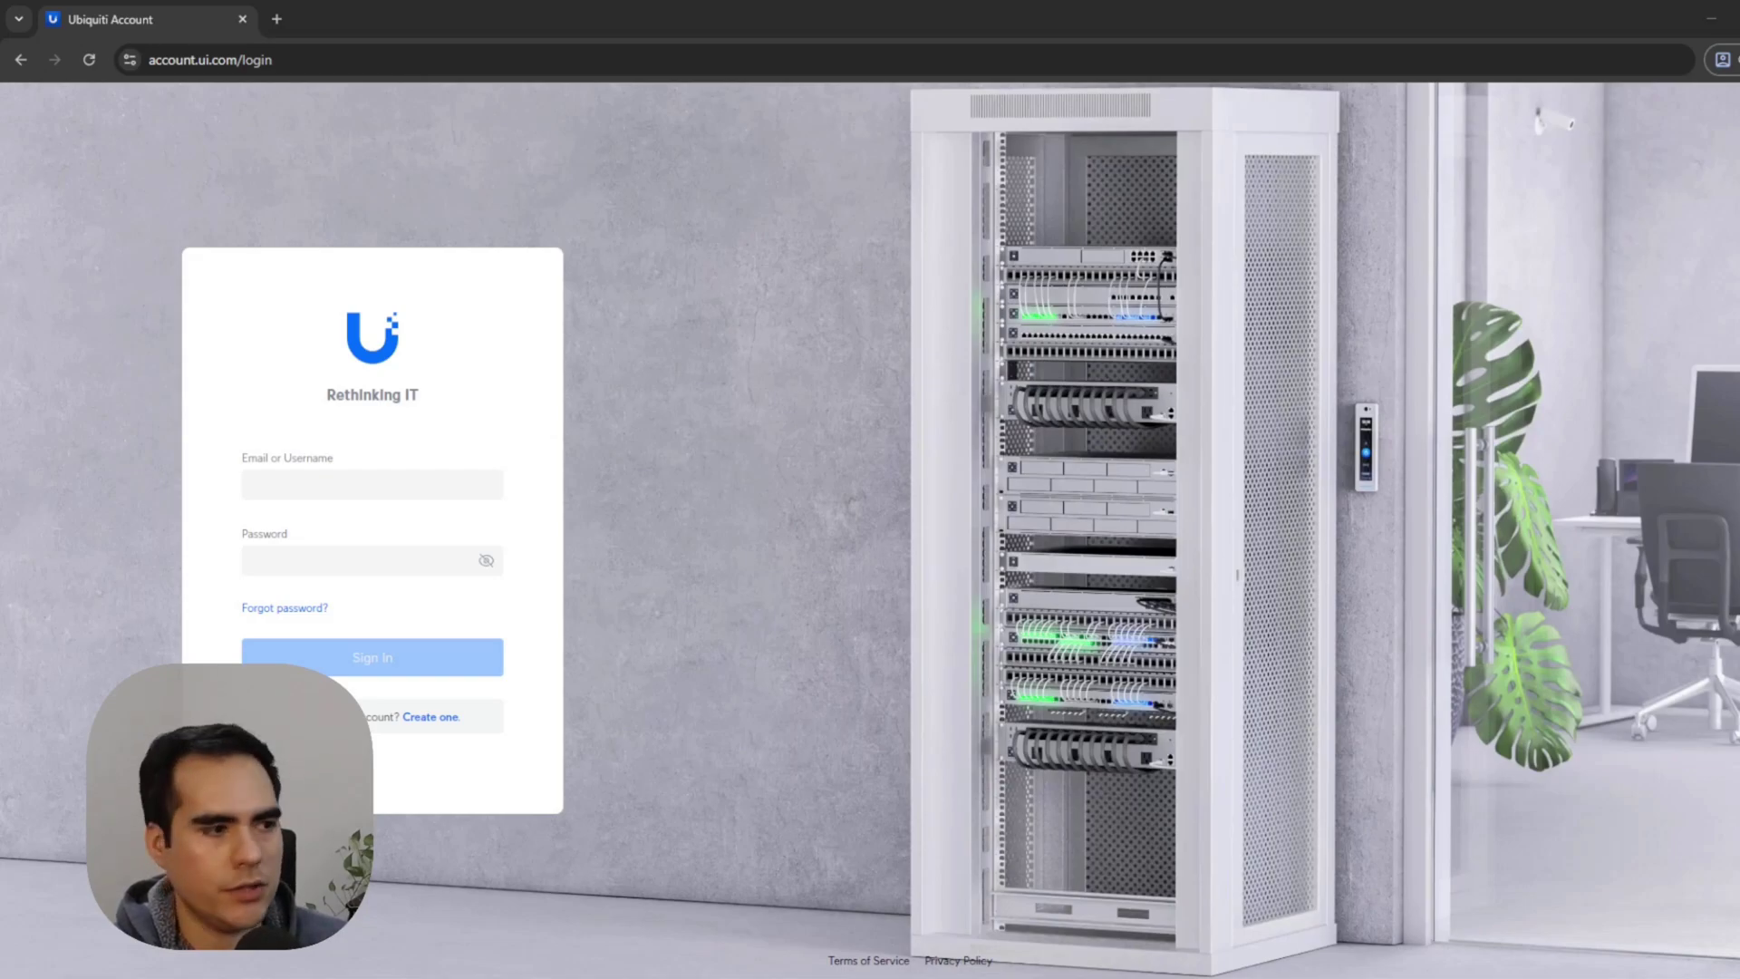
# Sign in to Ubiquiti Account with the account e-mail and password
pyautogui.write('...')
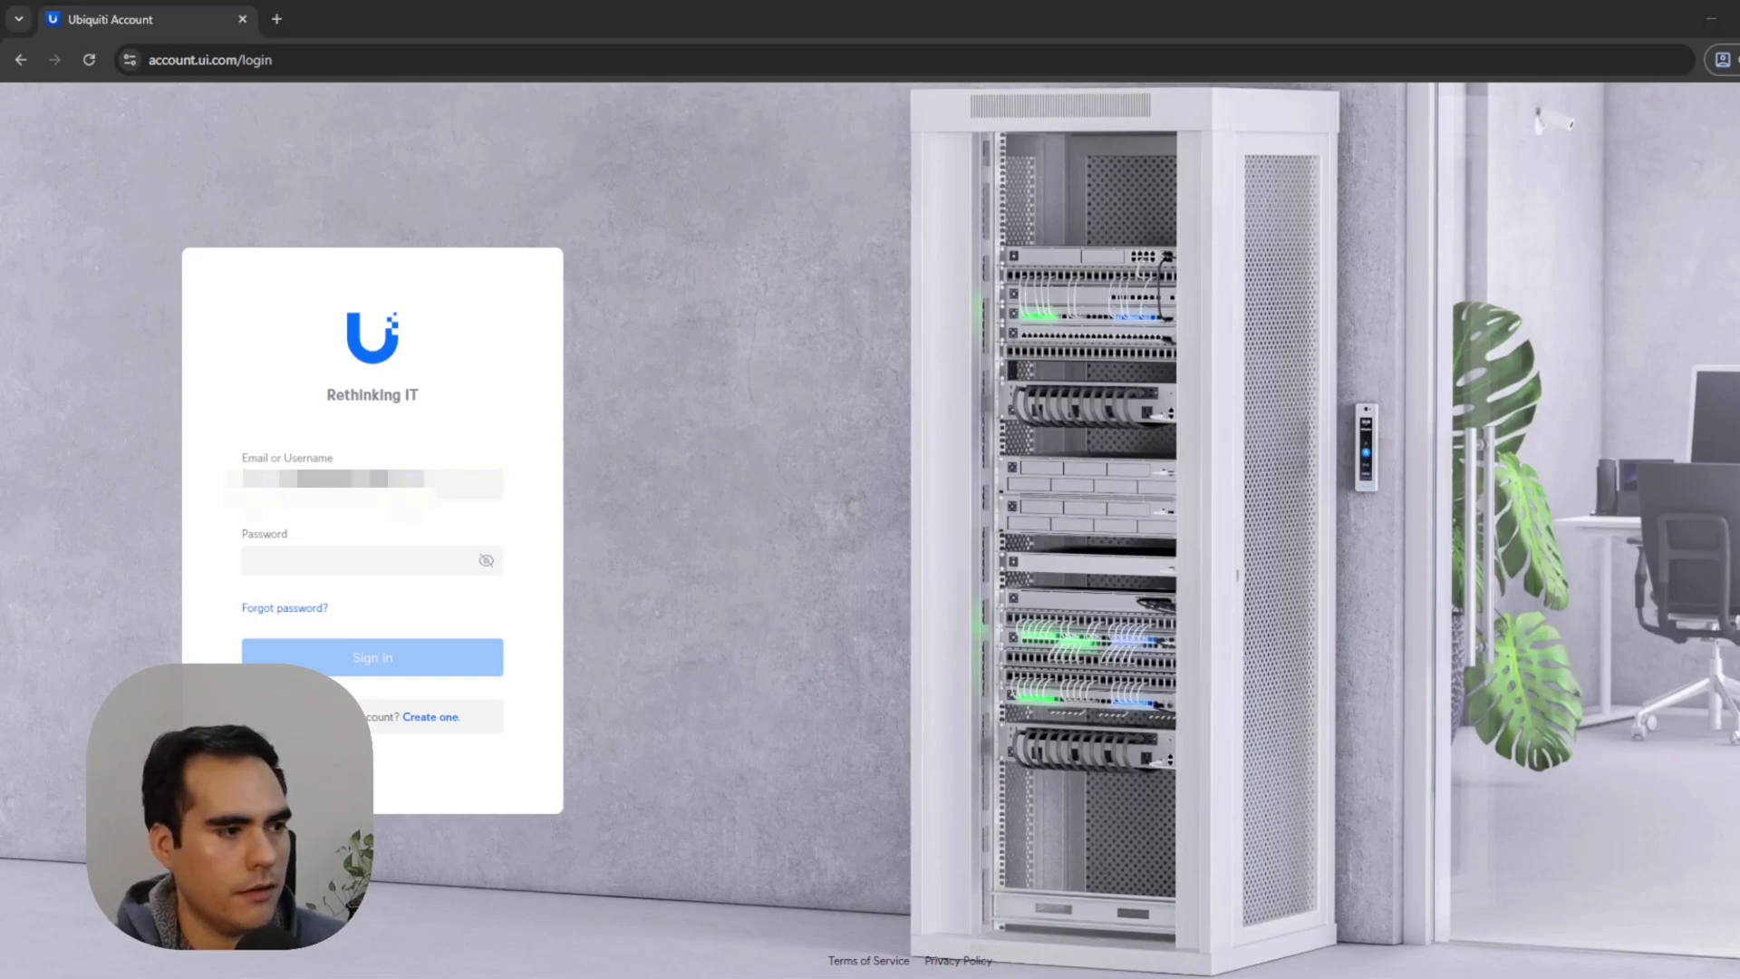
pyautogui.click(352, 571)
pyautogui.hotkey('ctrl', 'v')
pyautogui.press('Return')
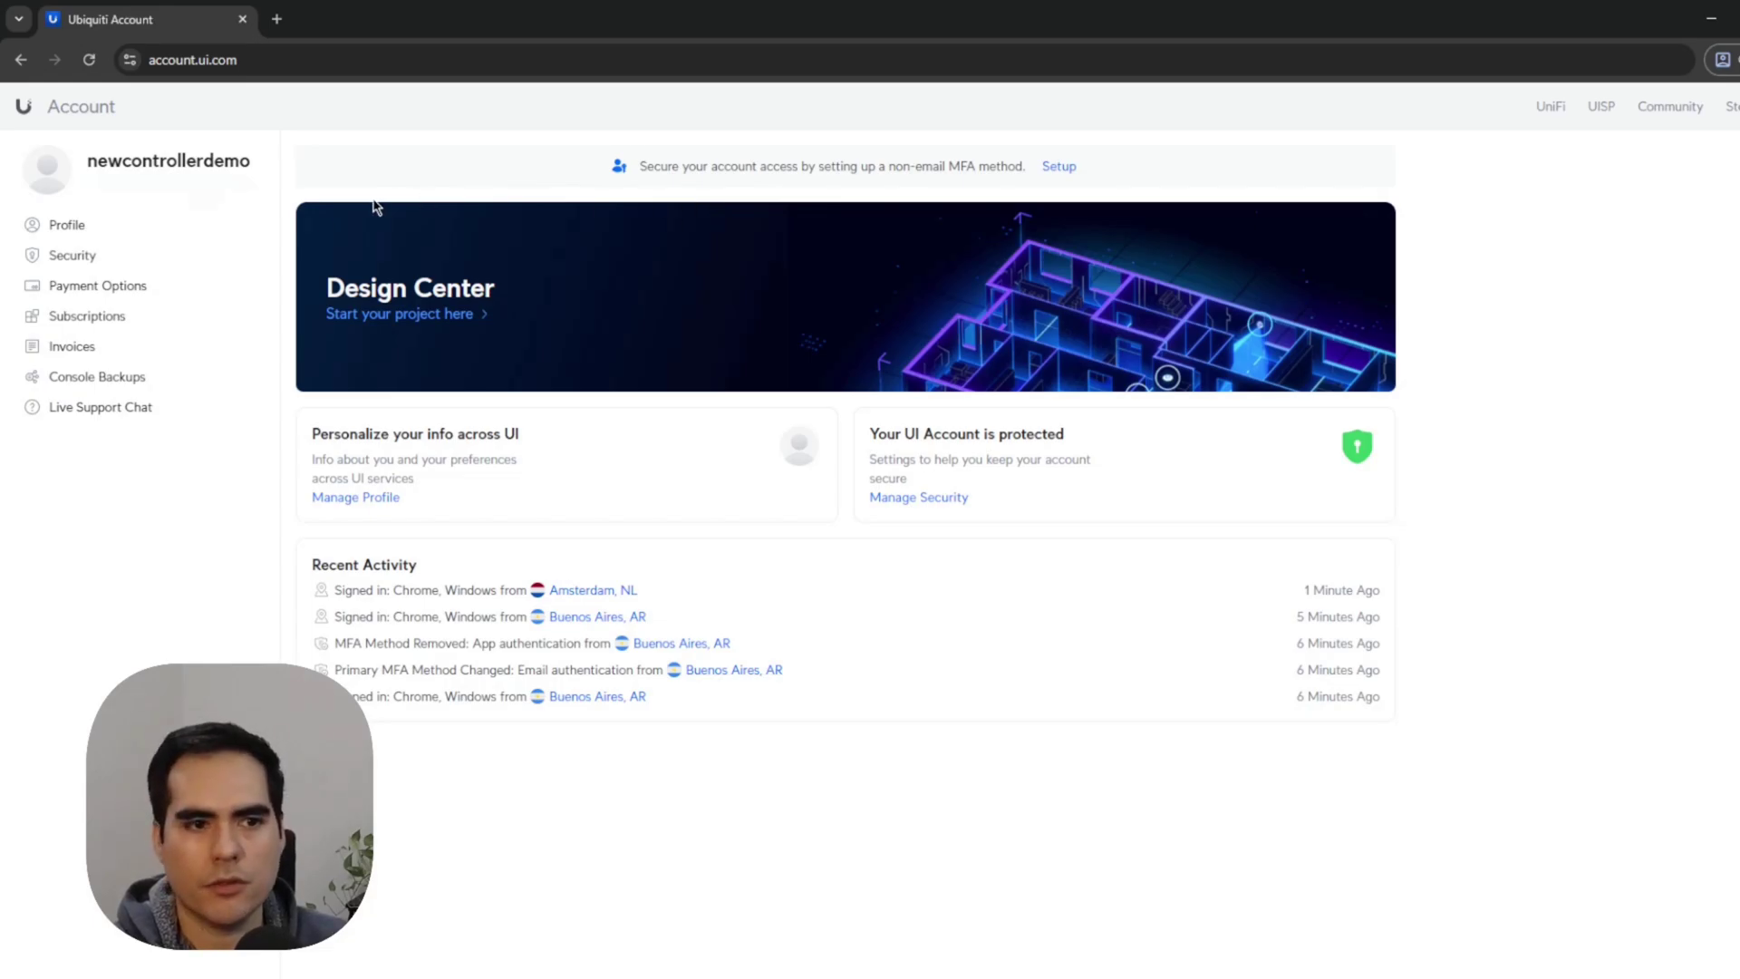
# Unlock Security settings with the account password and open Add New Method for MFA
pyautogui.click(113, 259)
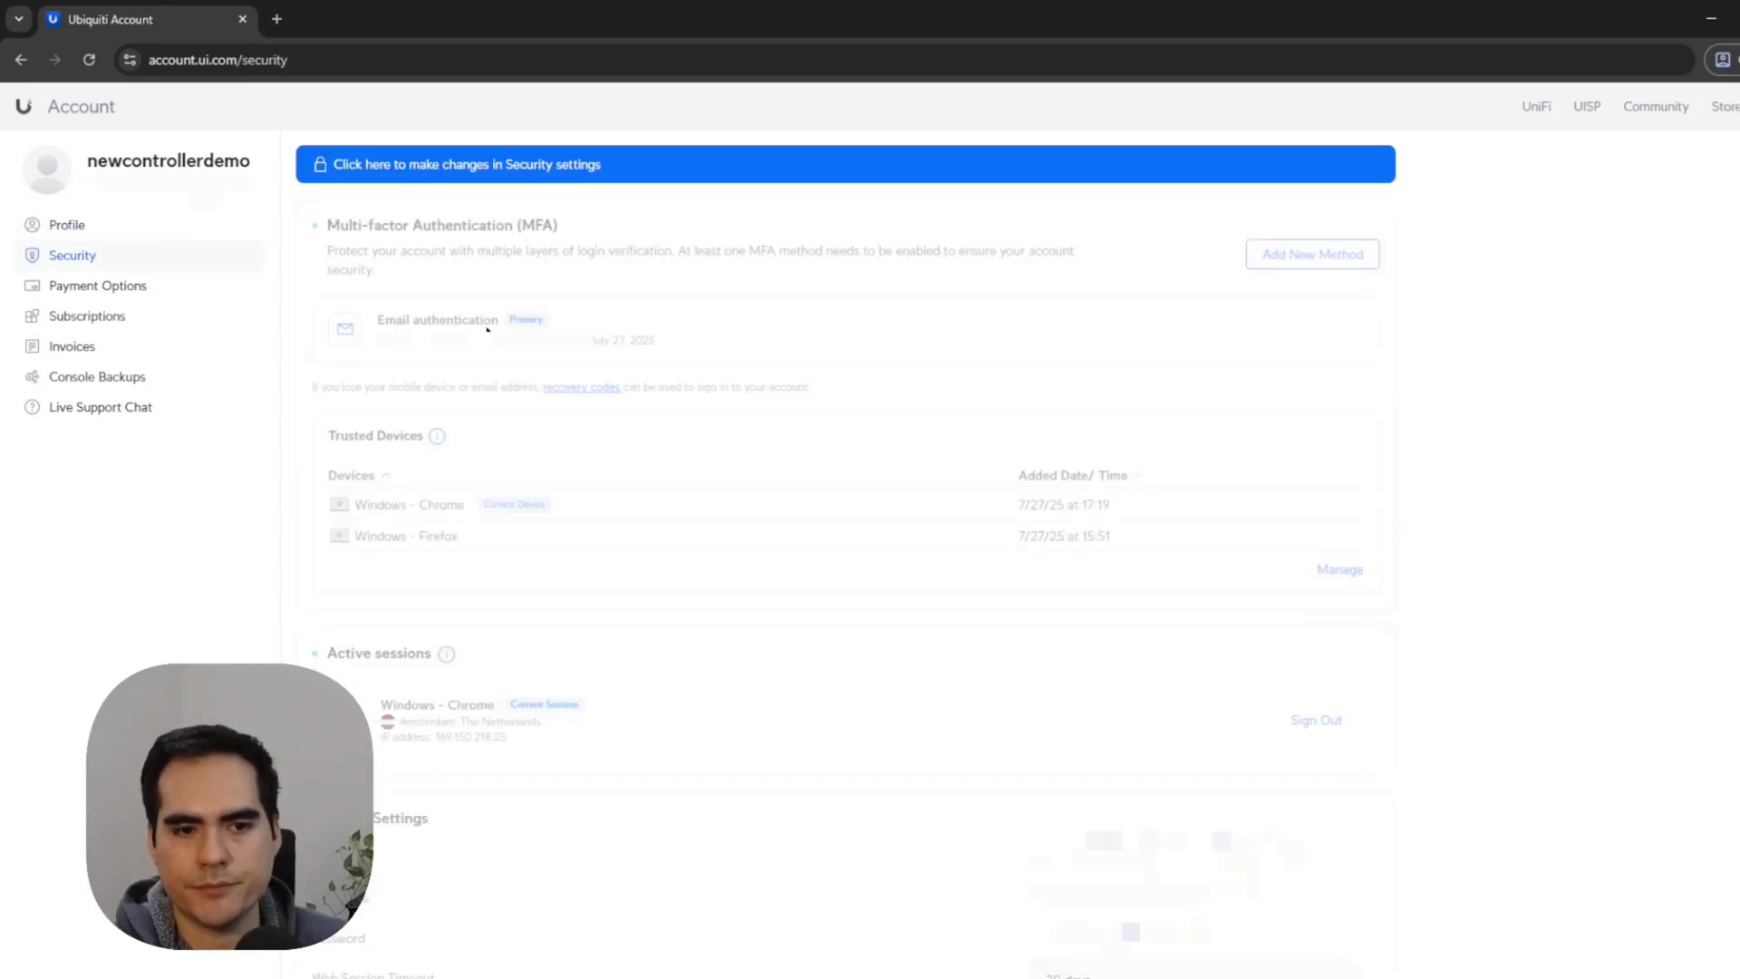
pyautogui.click(462, 172)
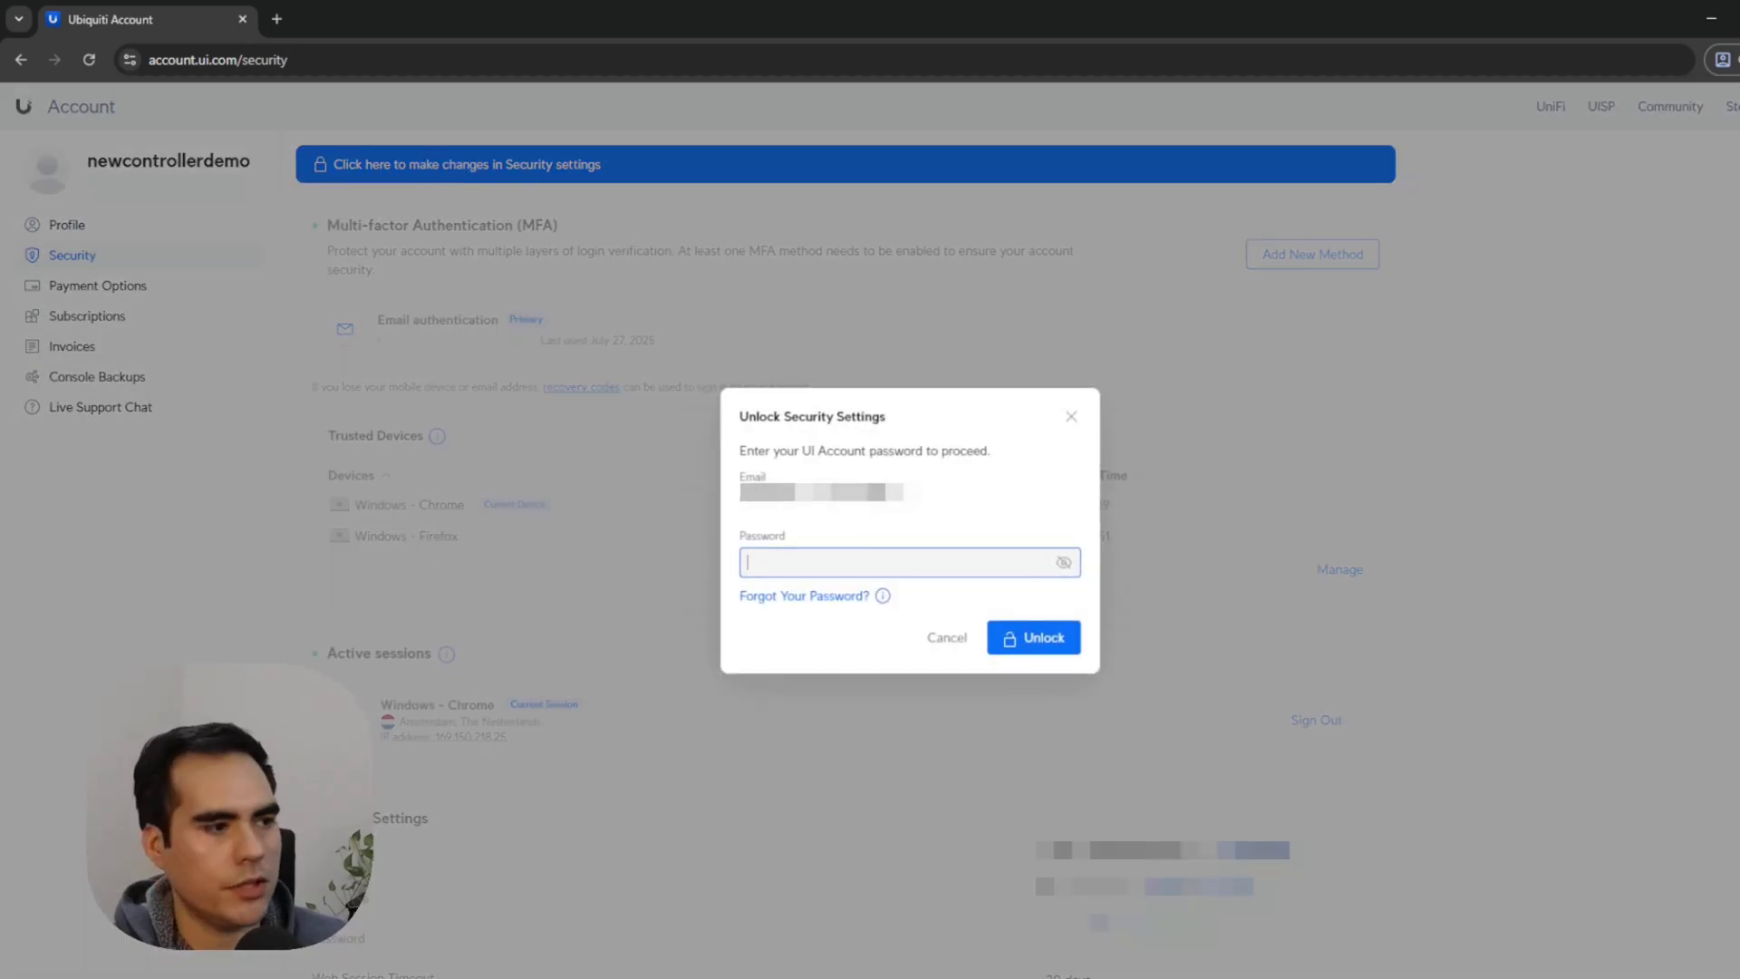
pyautogui.hotkey('ctrl', 'v')
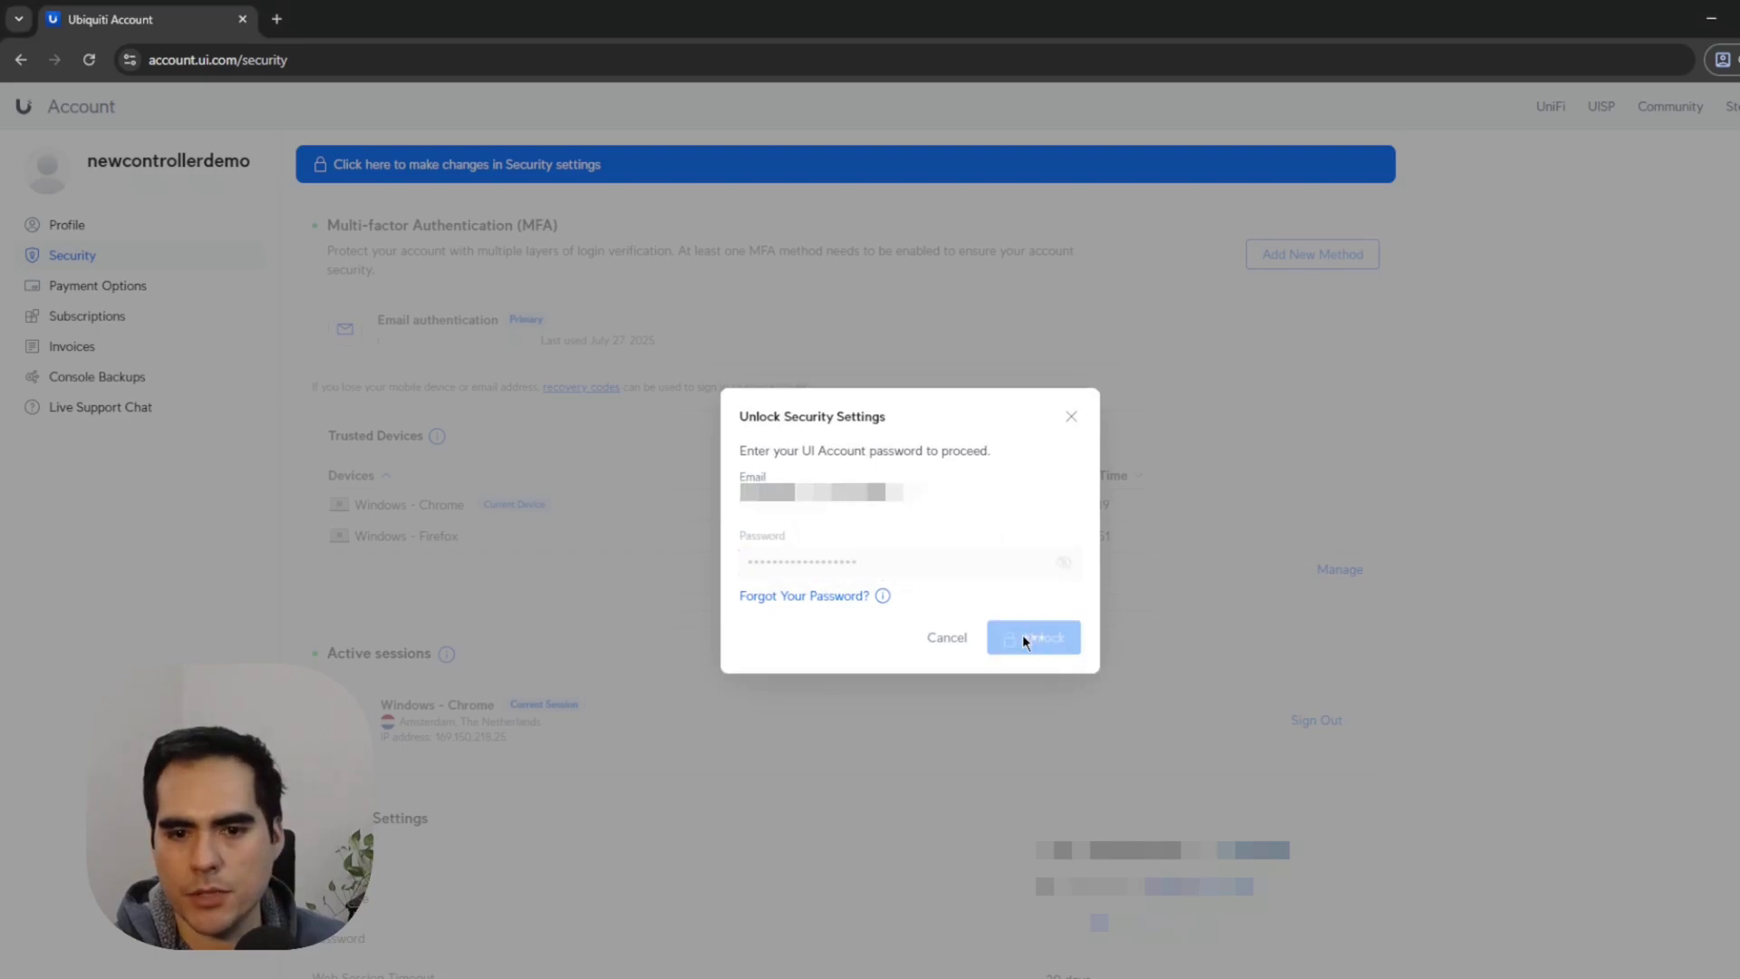
pyautogui.click(1023, 637)
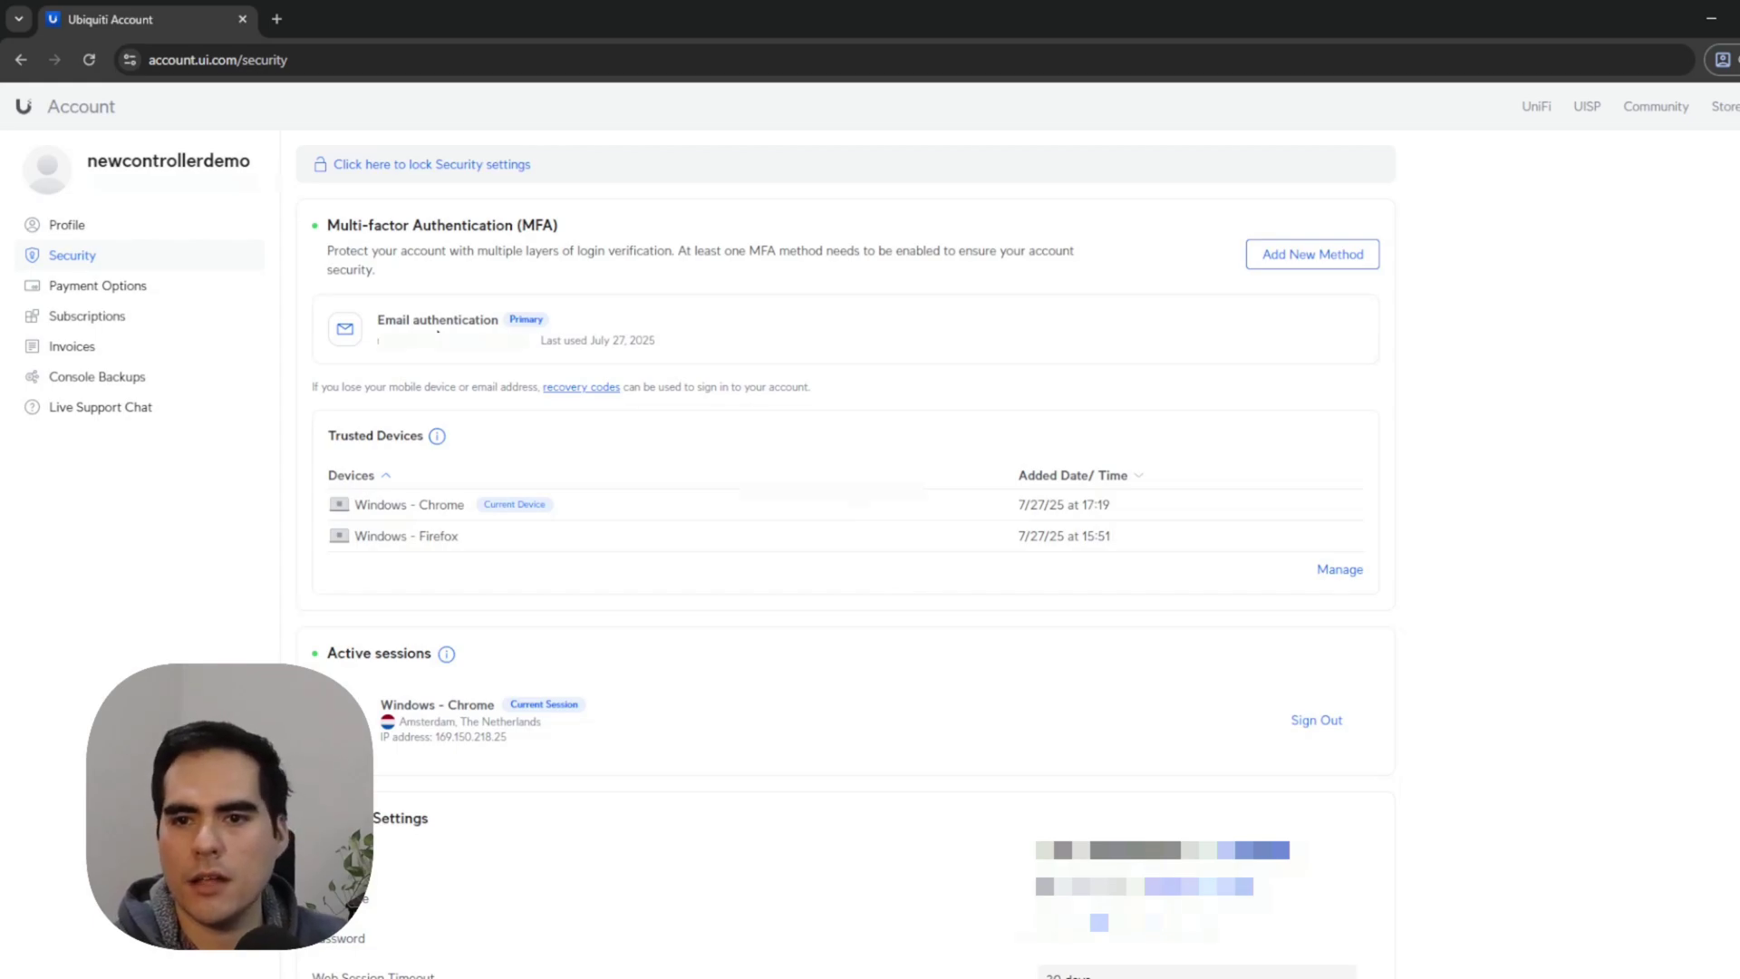
pyautogui.click(1324, 259)
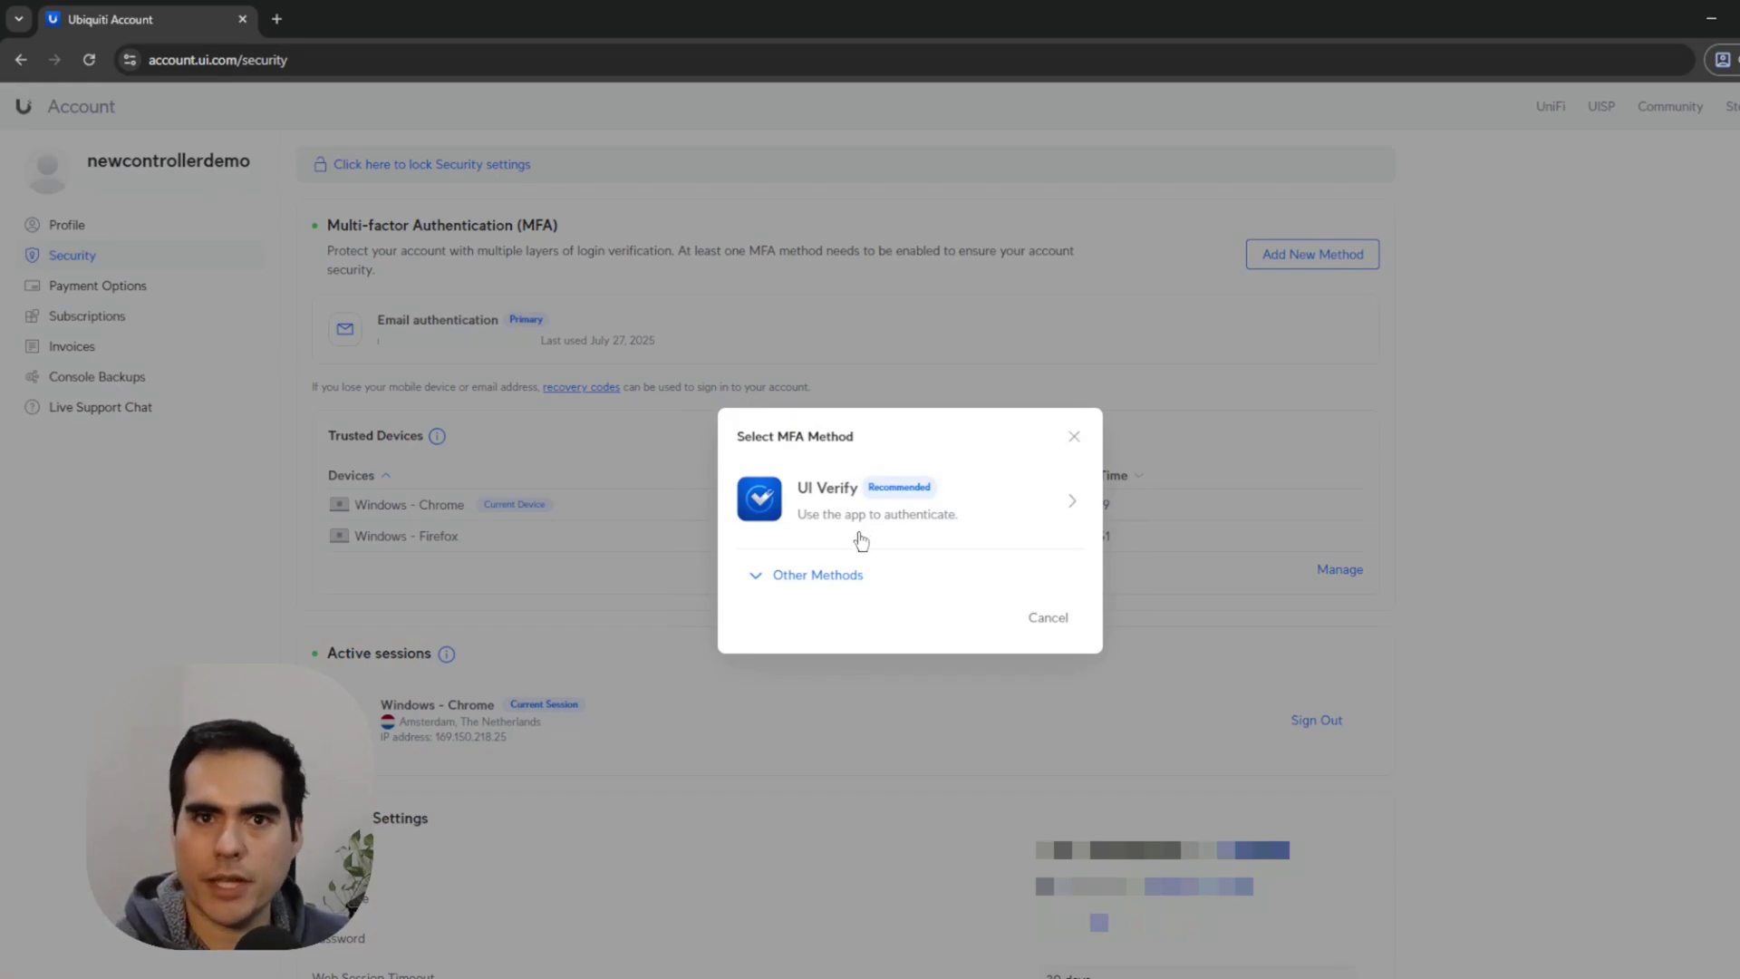
# Add App authentication MFA by scanning the QR code and entering the 6-digit app code
pyautogui.click(850, 576)
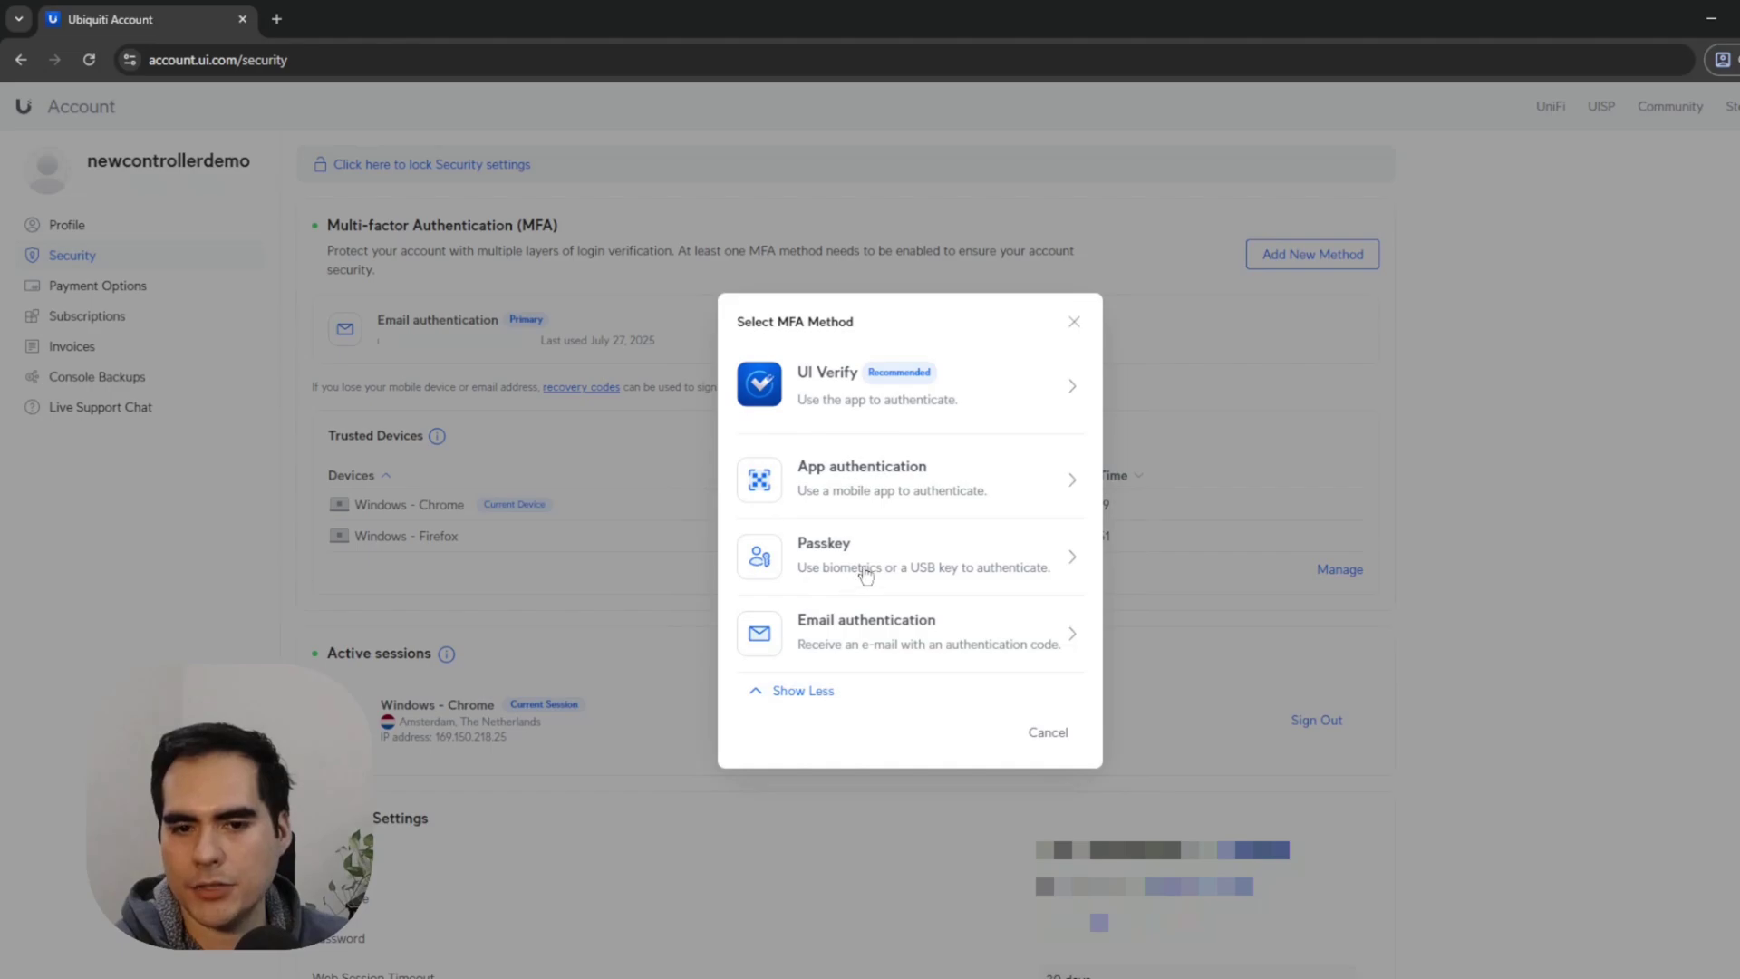
pyautogui.click(922, 492)
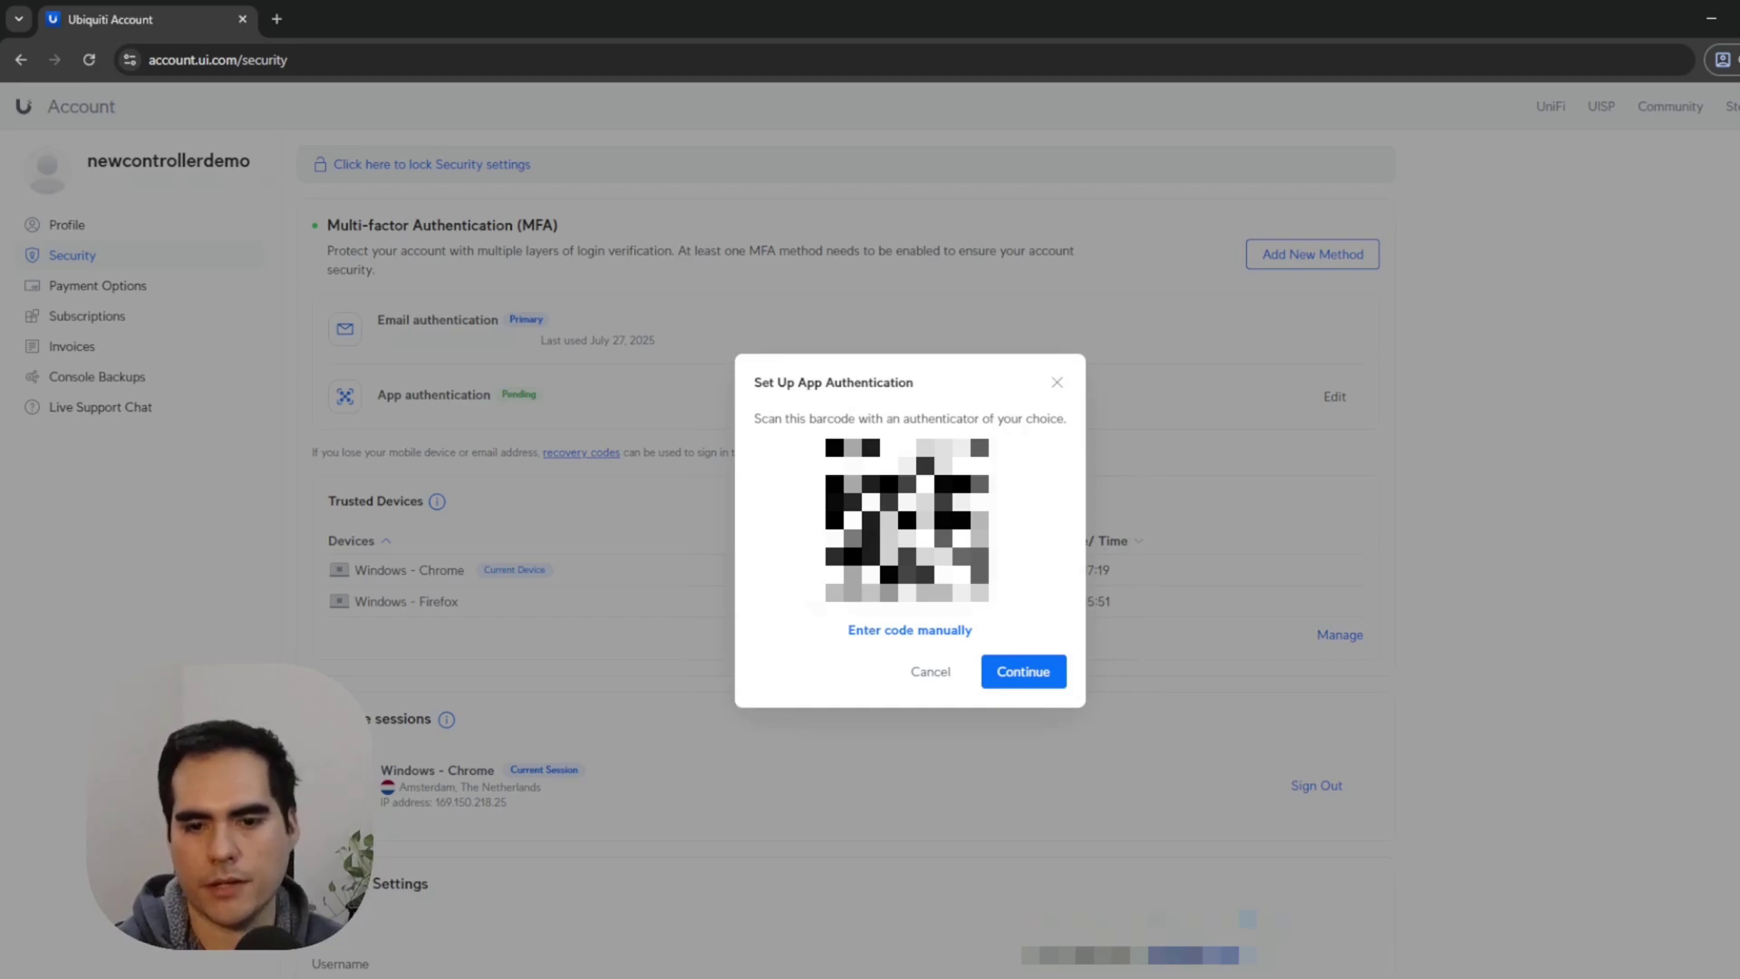
pyautogui.click(1024, 672)
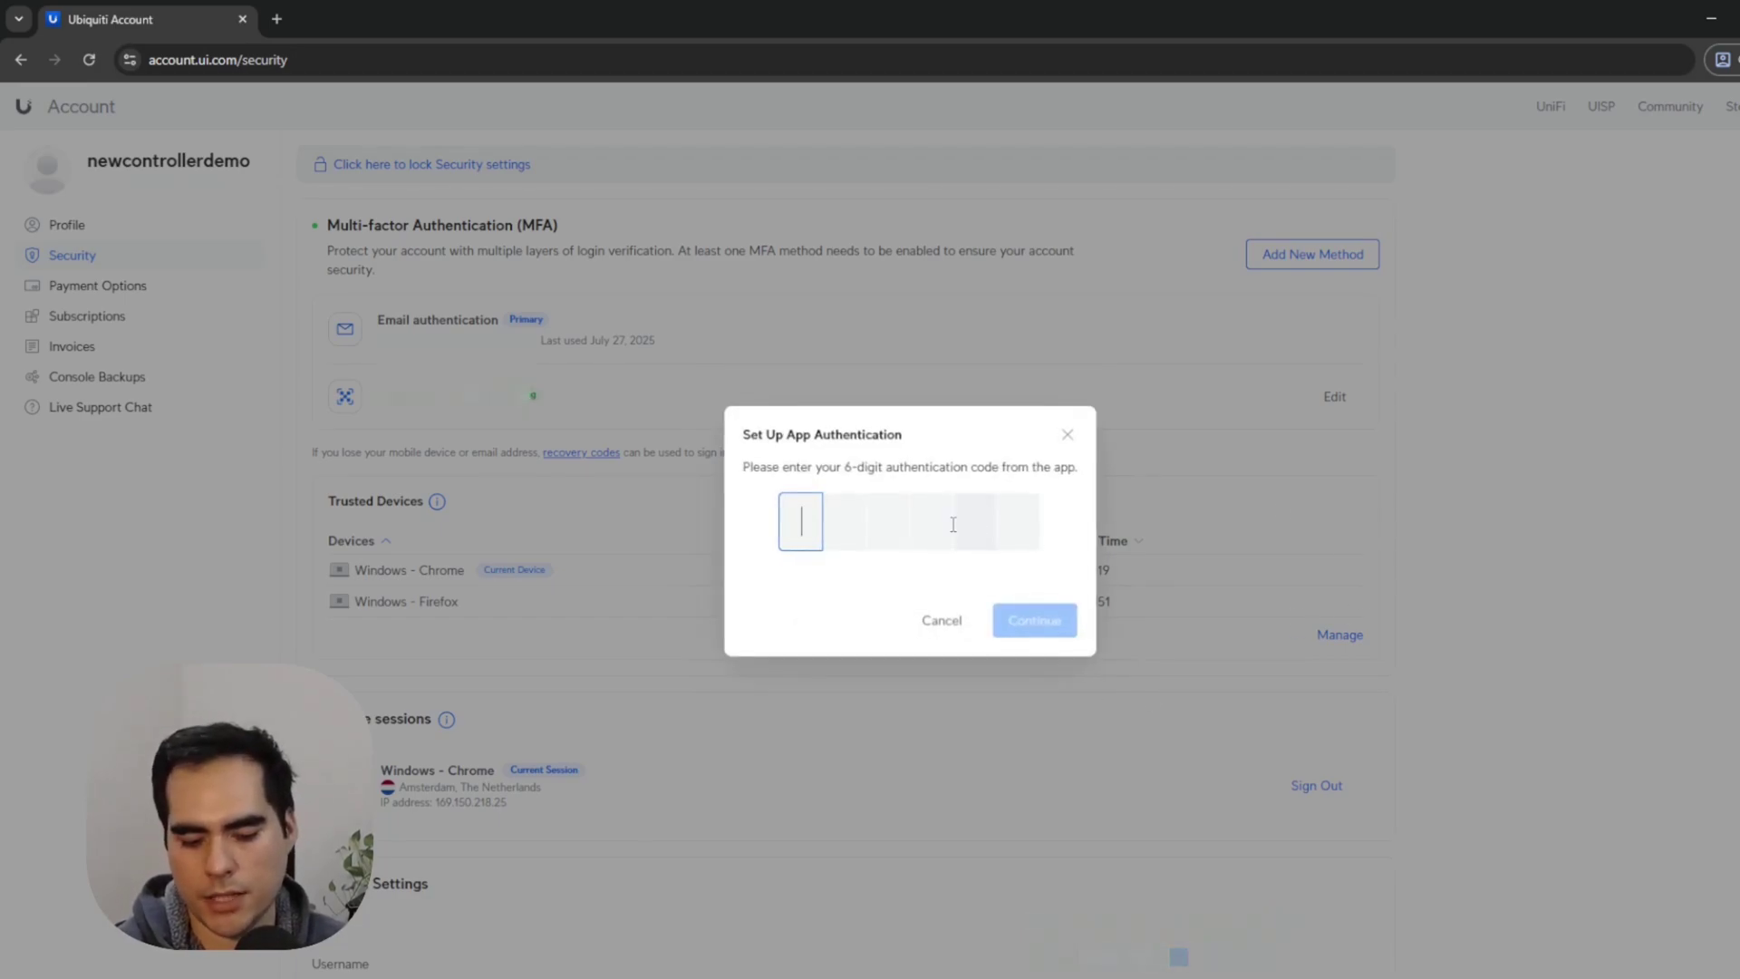
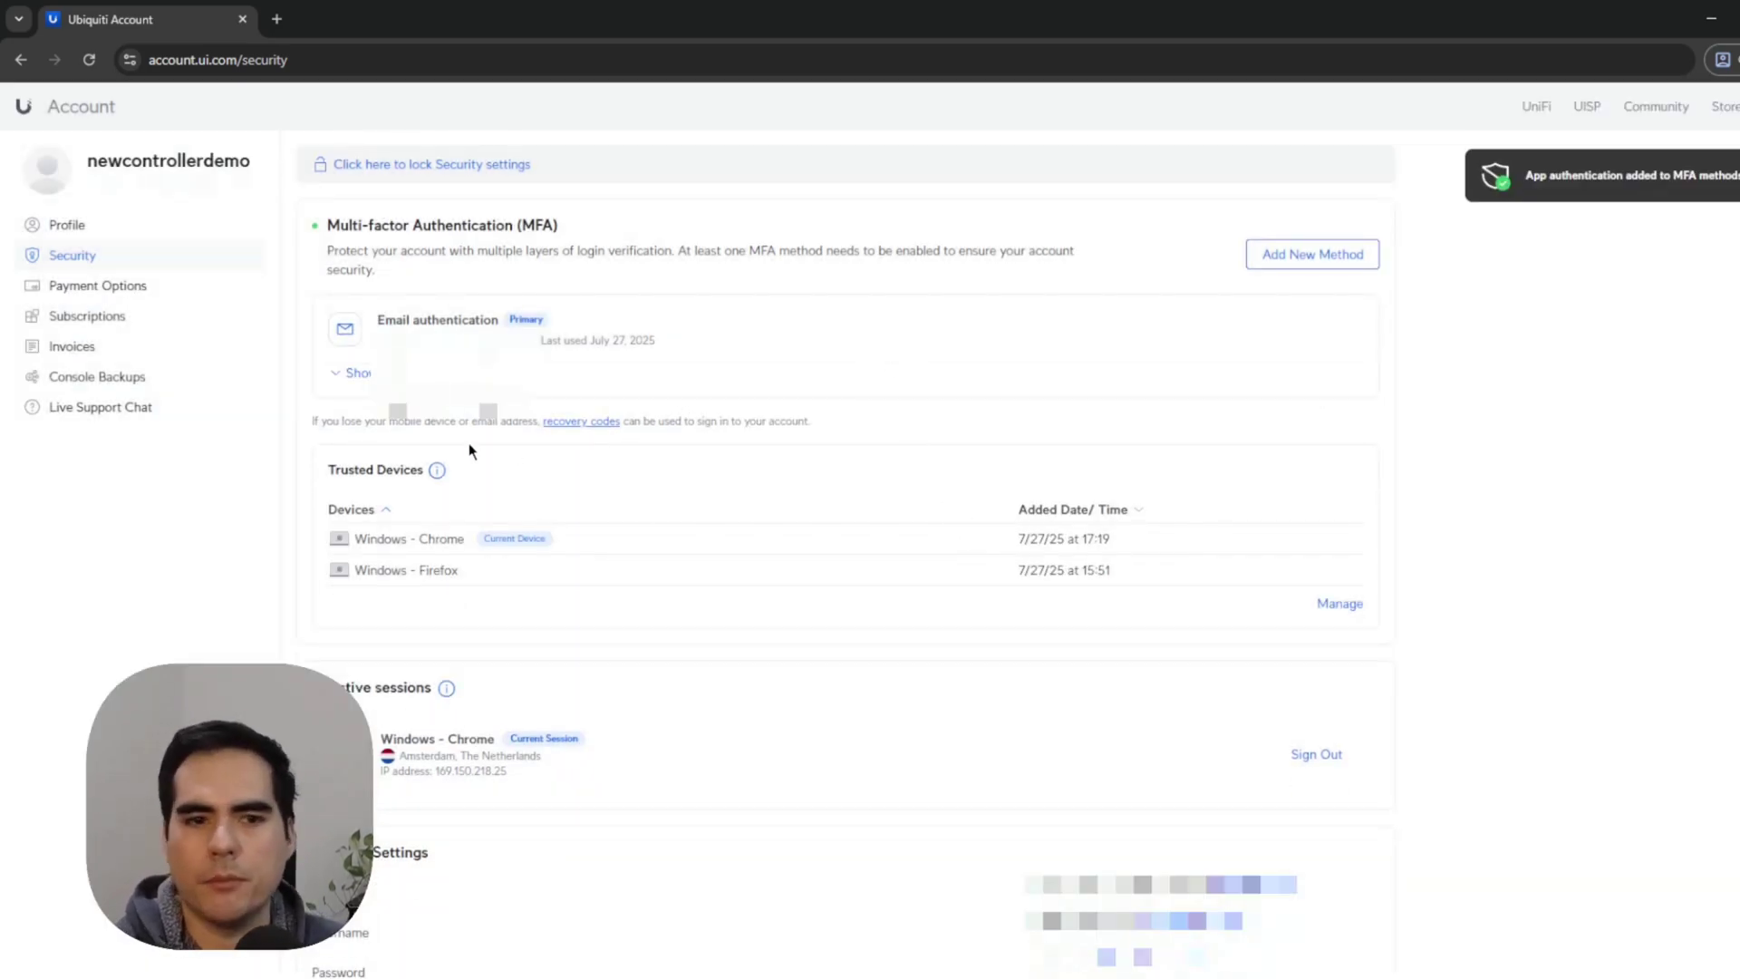
# Make app authentication the primary MFA method
pyautogui.click(335, 374)
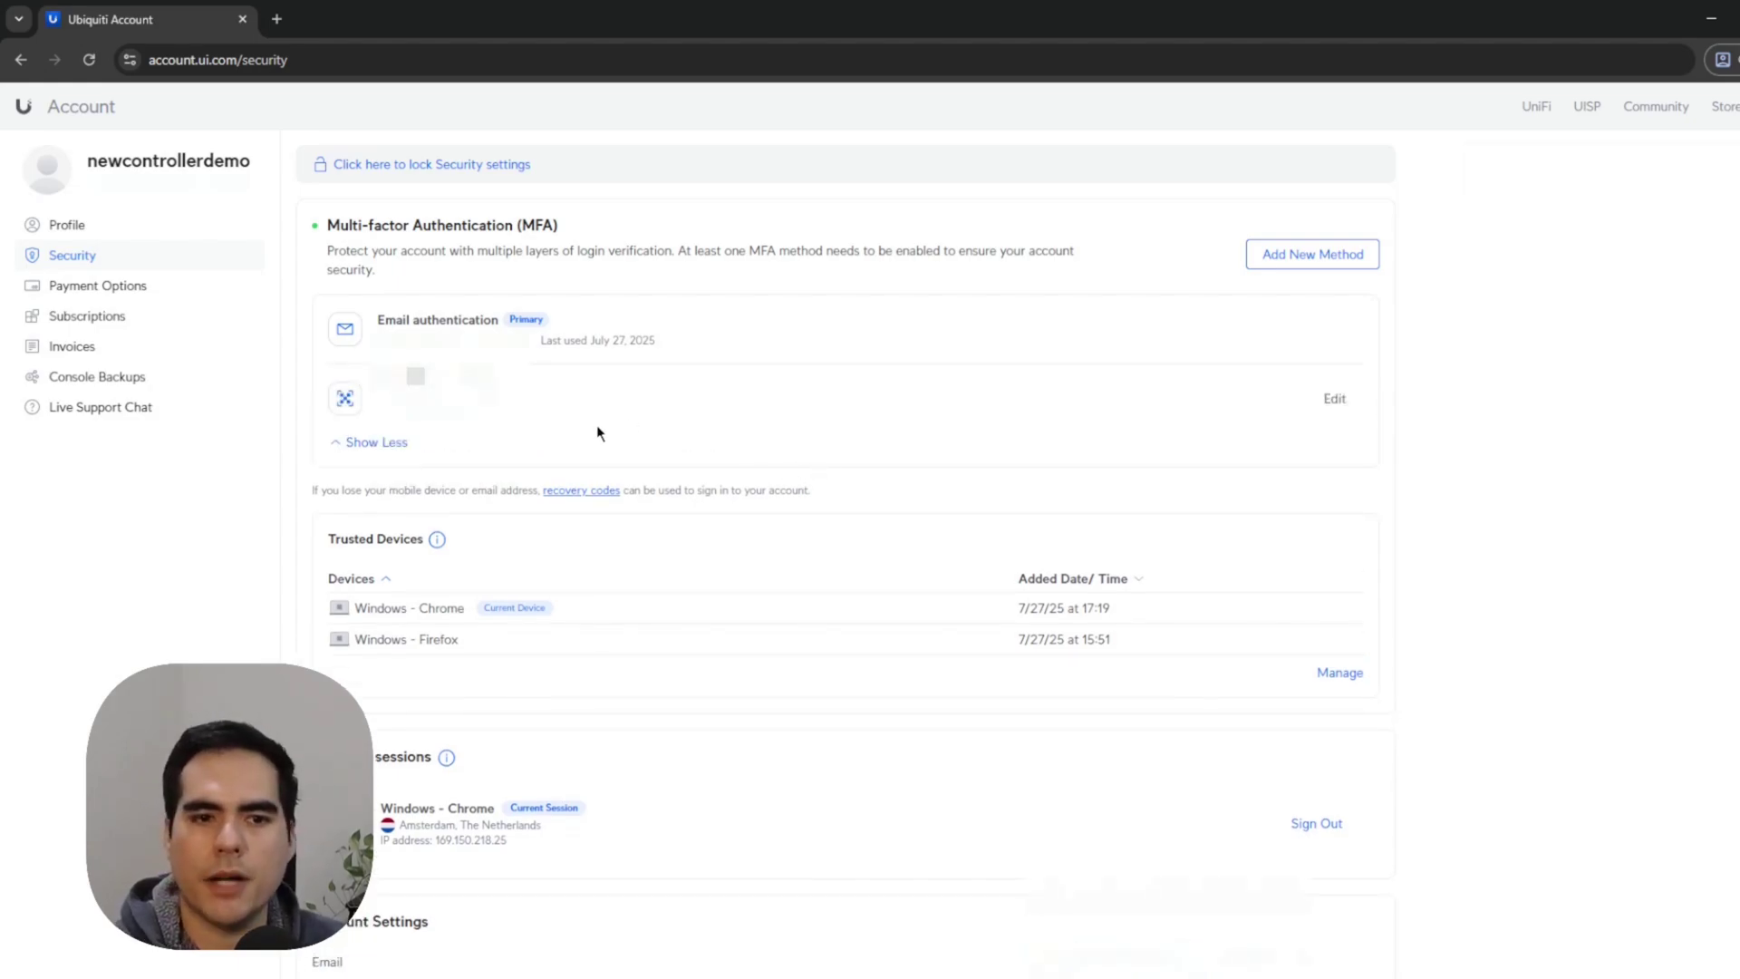
pyautogui.click(1337, 398)
pyautogui.click(1220, 444)
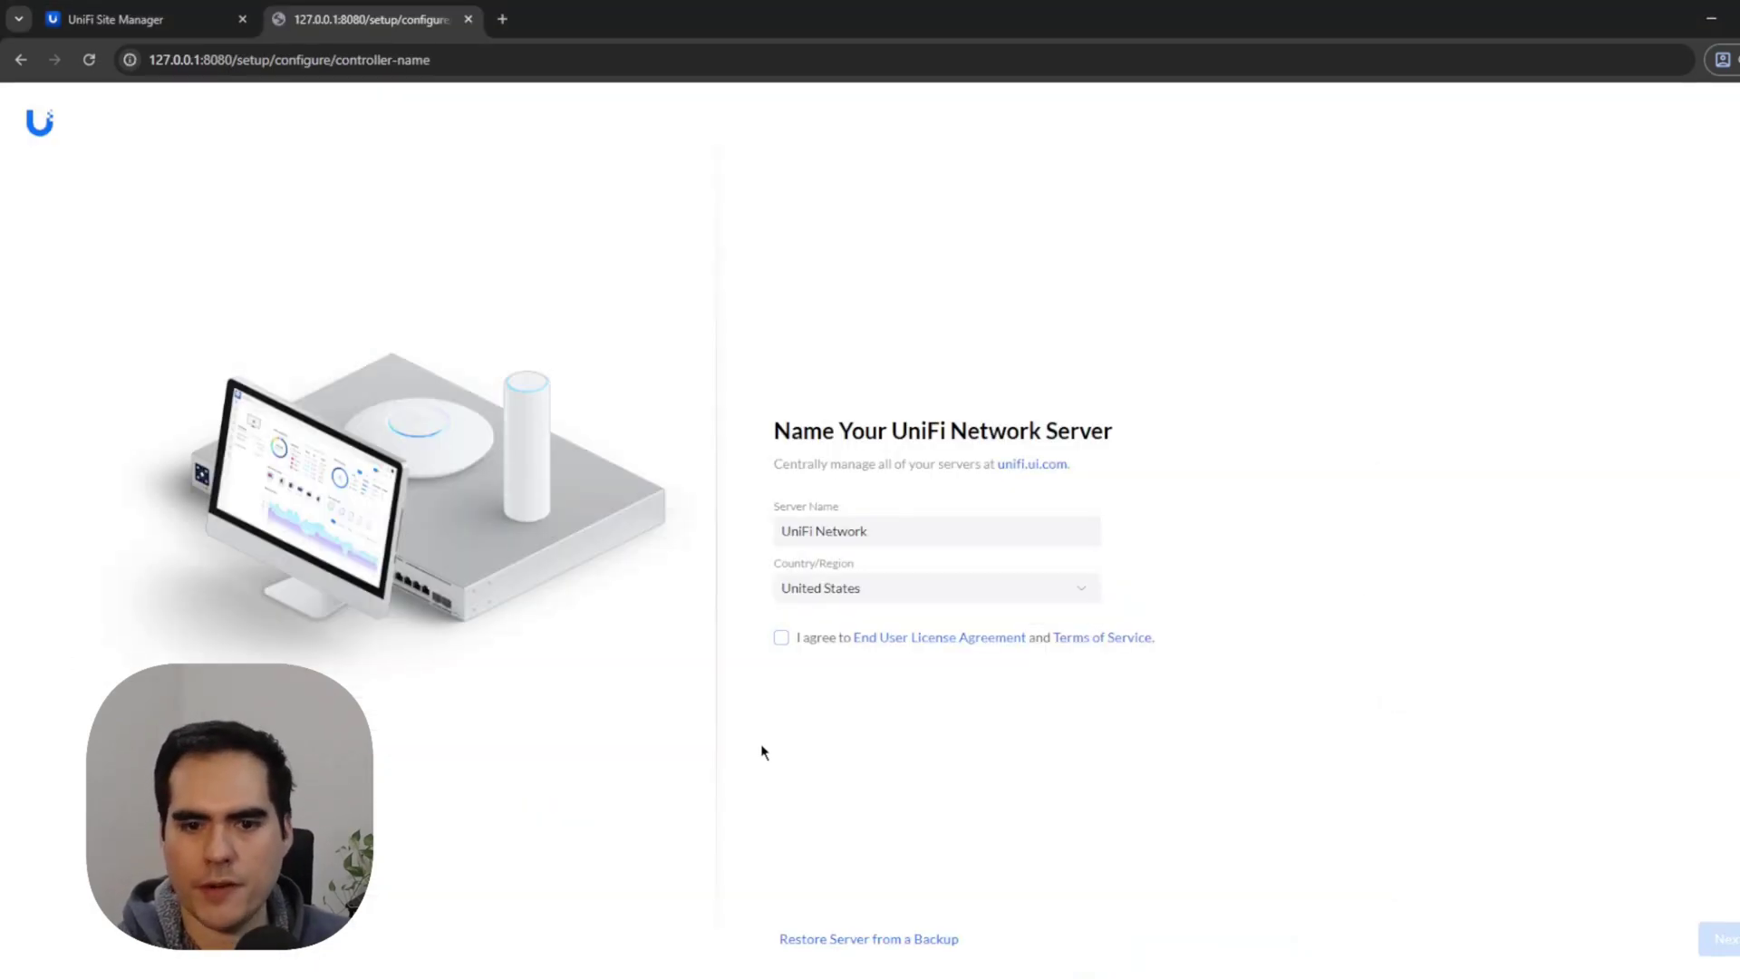
# Set Country/Region to Argentina, accept the licence agreement and terms, and continue
pyautogui.click(841, 592)
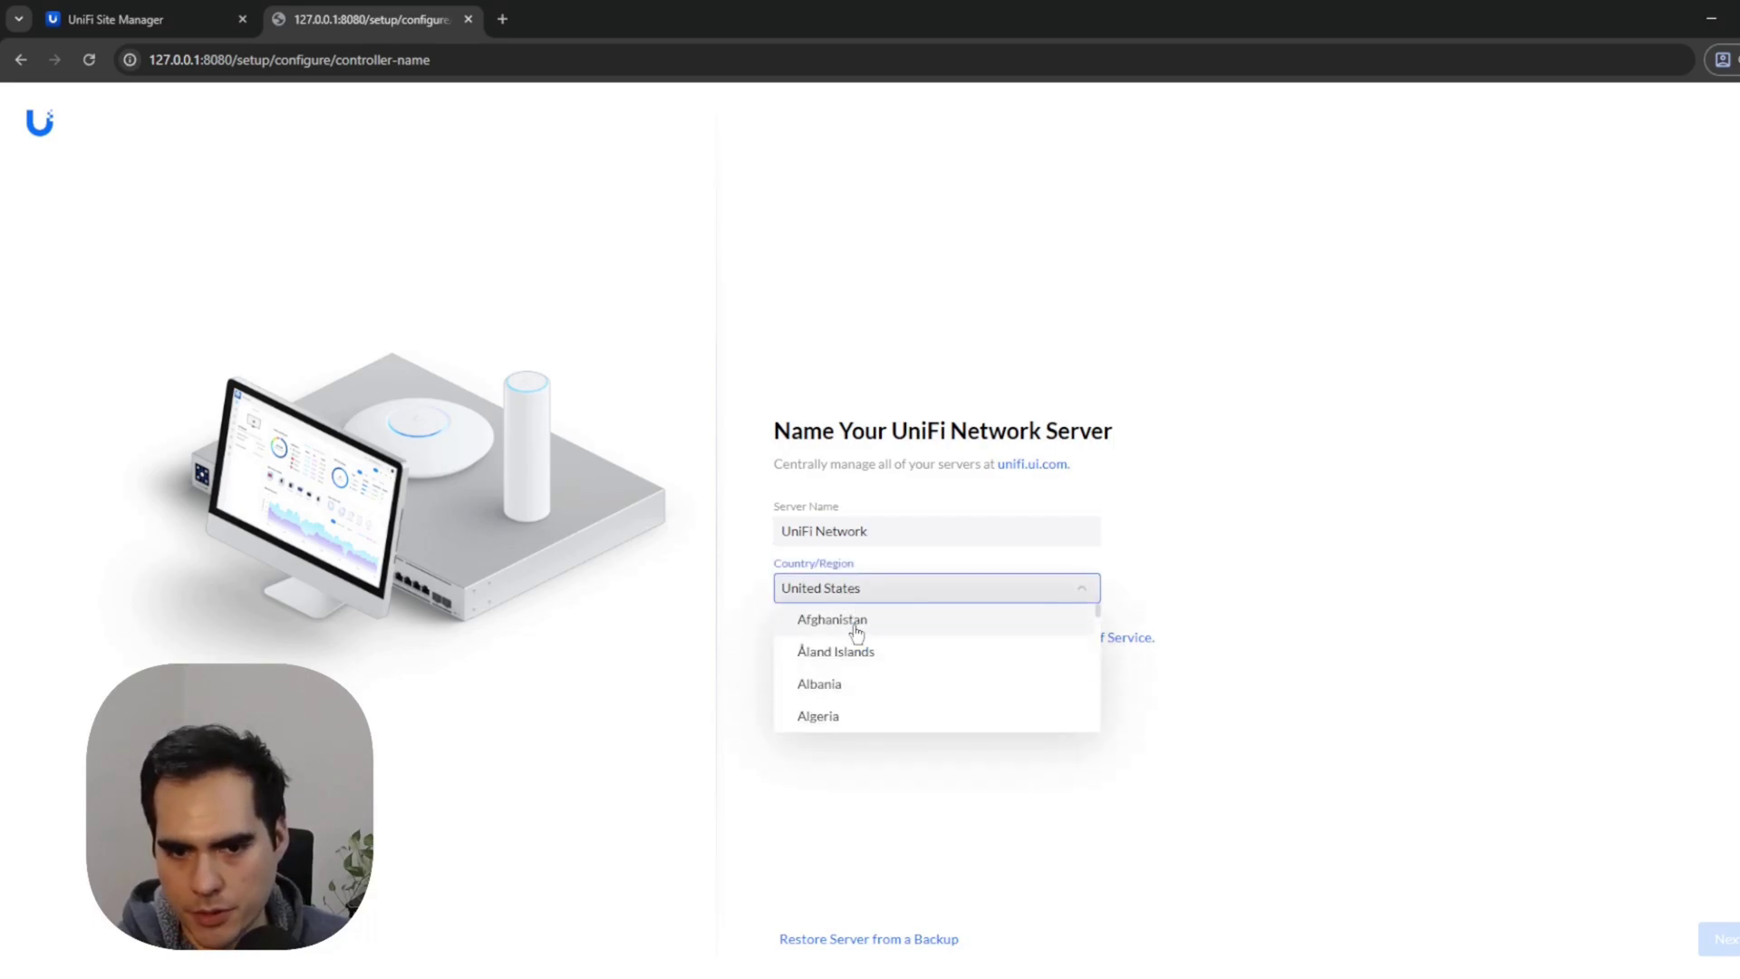
pyautogui.scroll(-3, 874, 710)
pyautogui.click(897, 683)
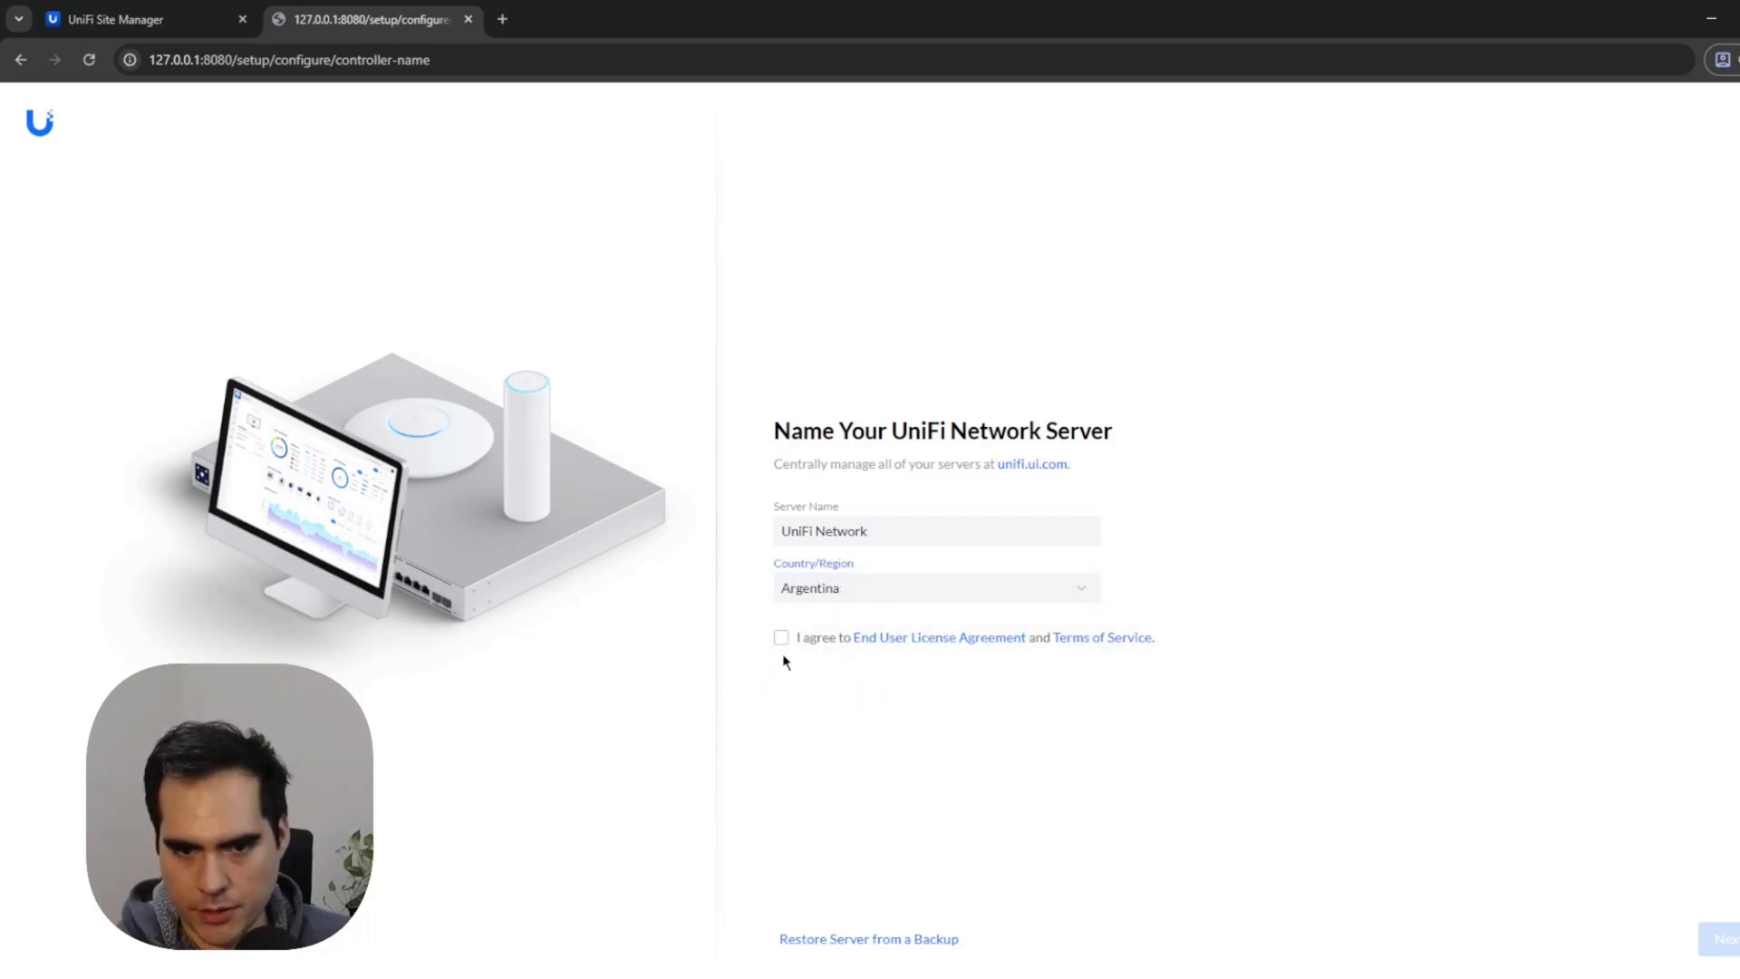
pyautogui.click(780, 637)
pyautogui.click(1722, 939)
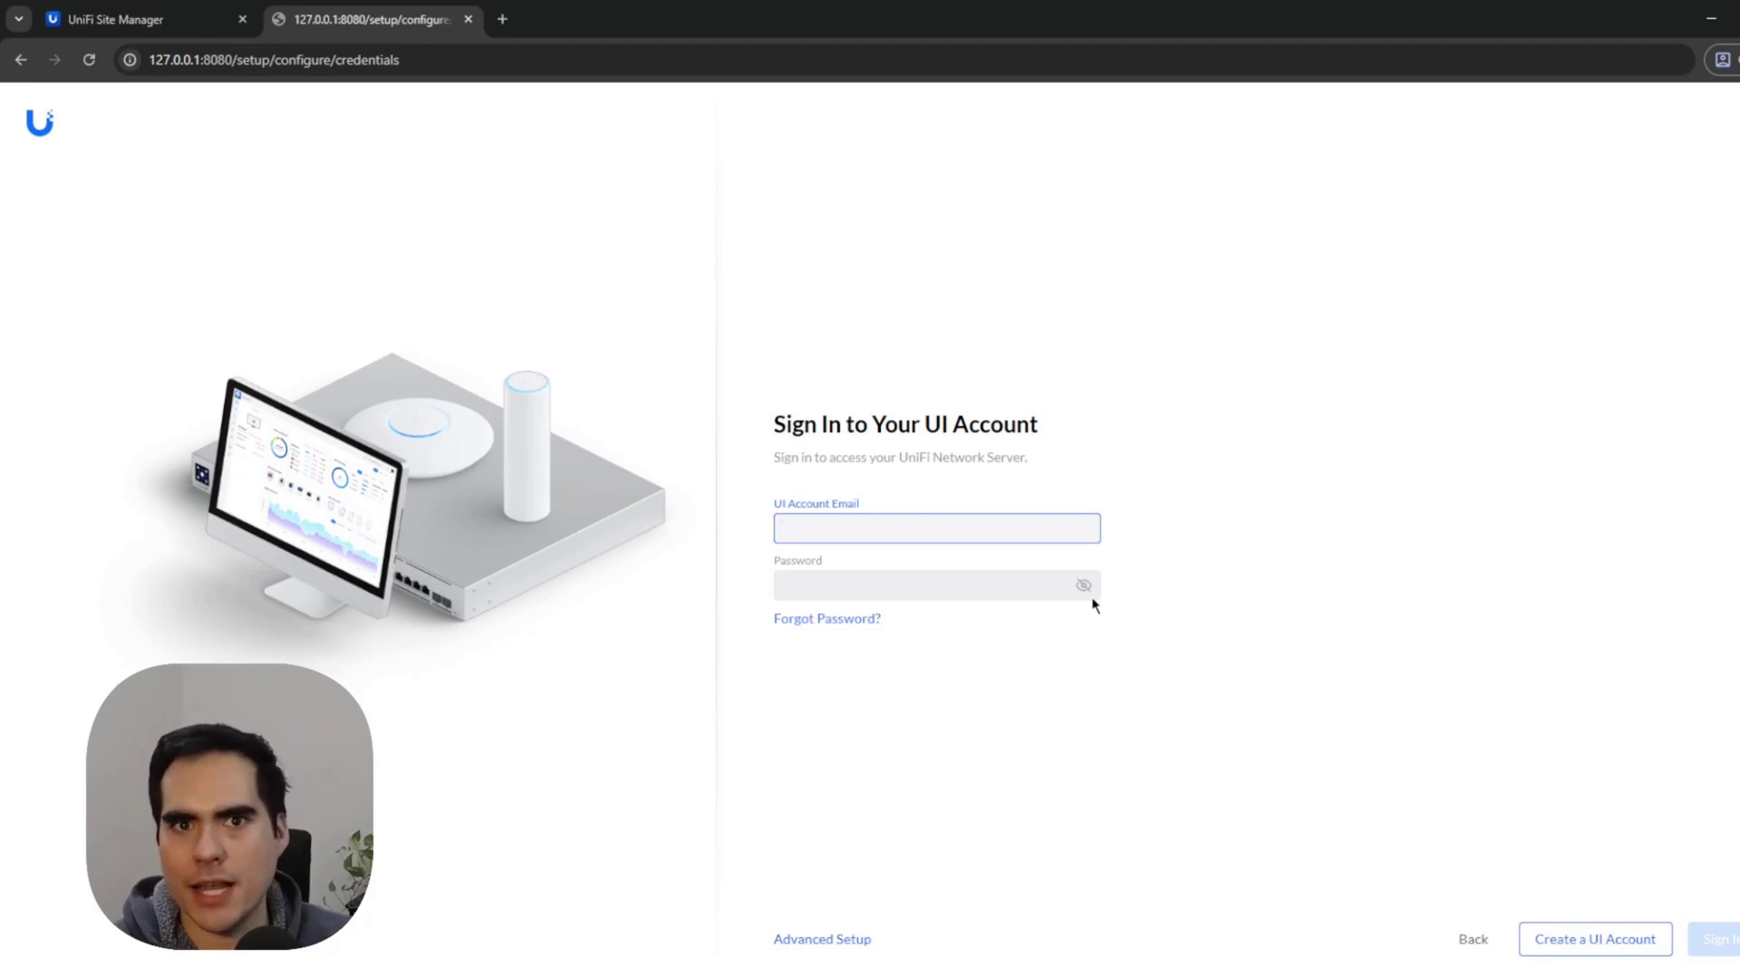
# Sign the server in to the UI account using its e-mail, password and authenticator 2FA code
pyautogui.hotkey('alt', 'Tab')
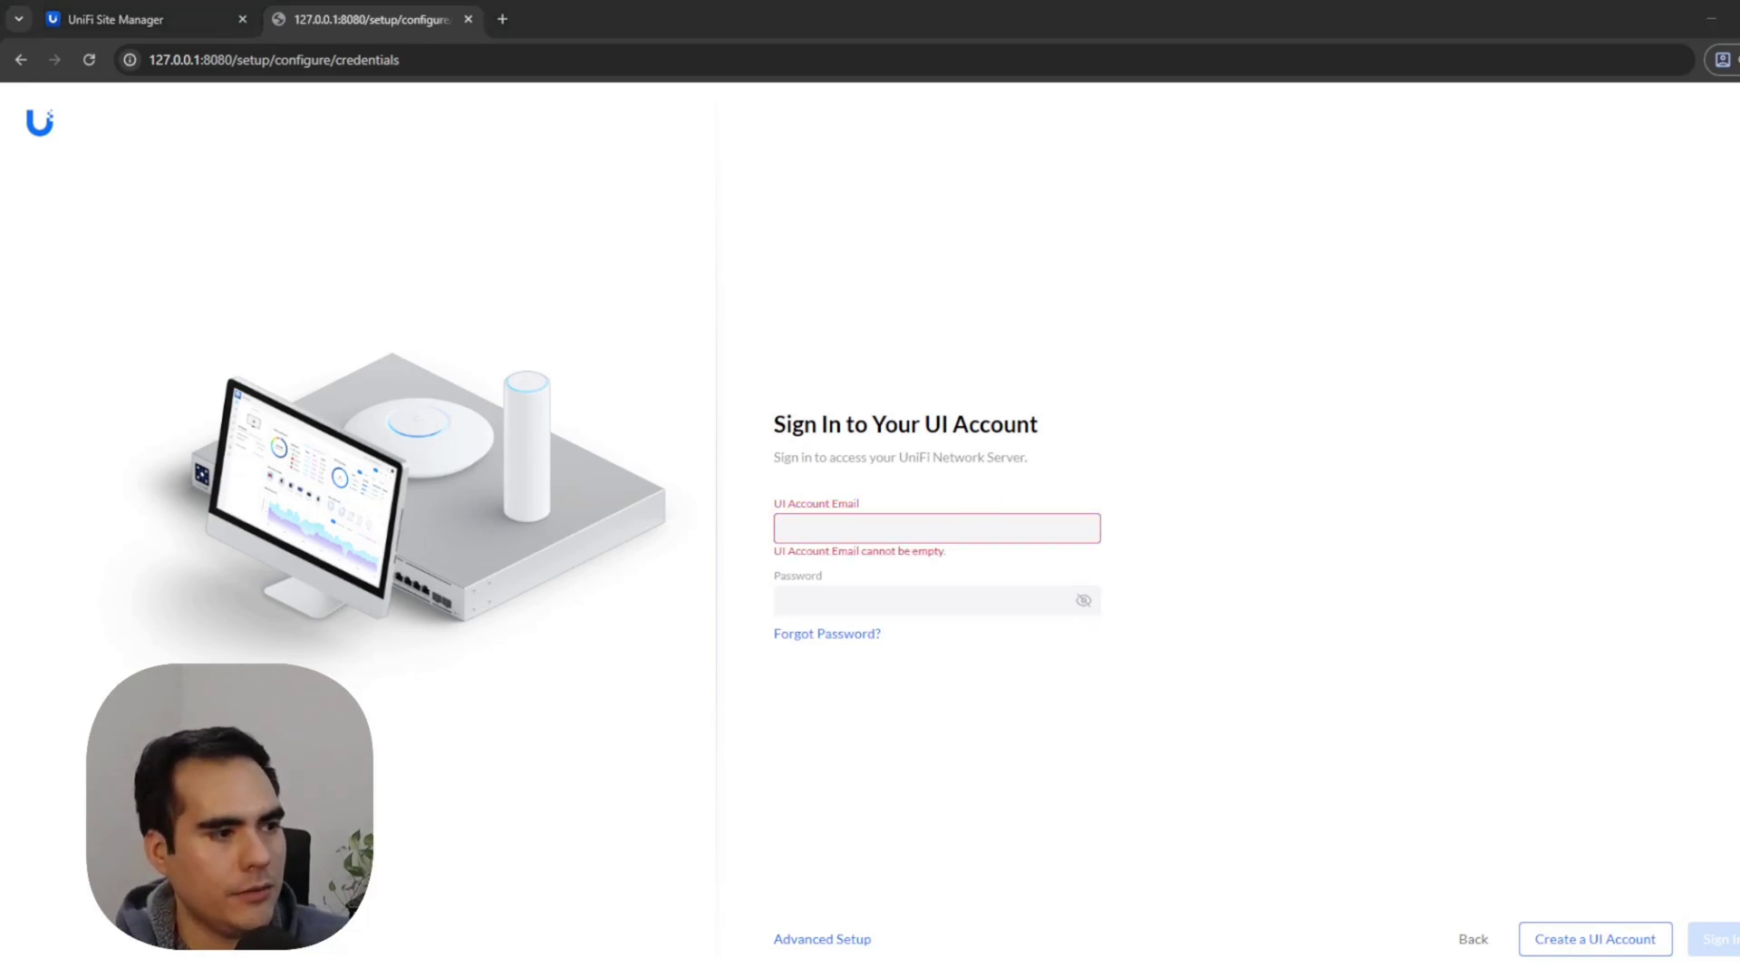
pyautogui.hotkey('alt', 'Tab')
pyautogui.hotkey('ctrl', 'v')
pyautogui.press('Tab')
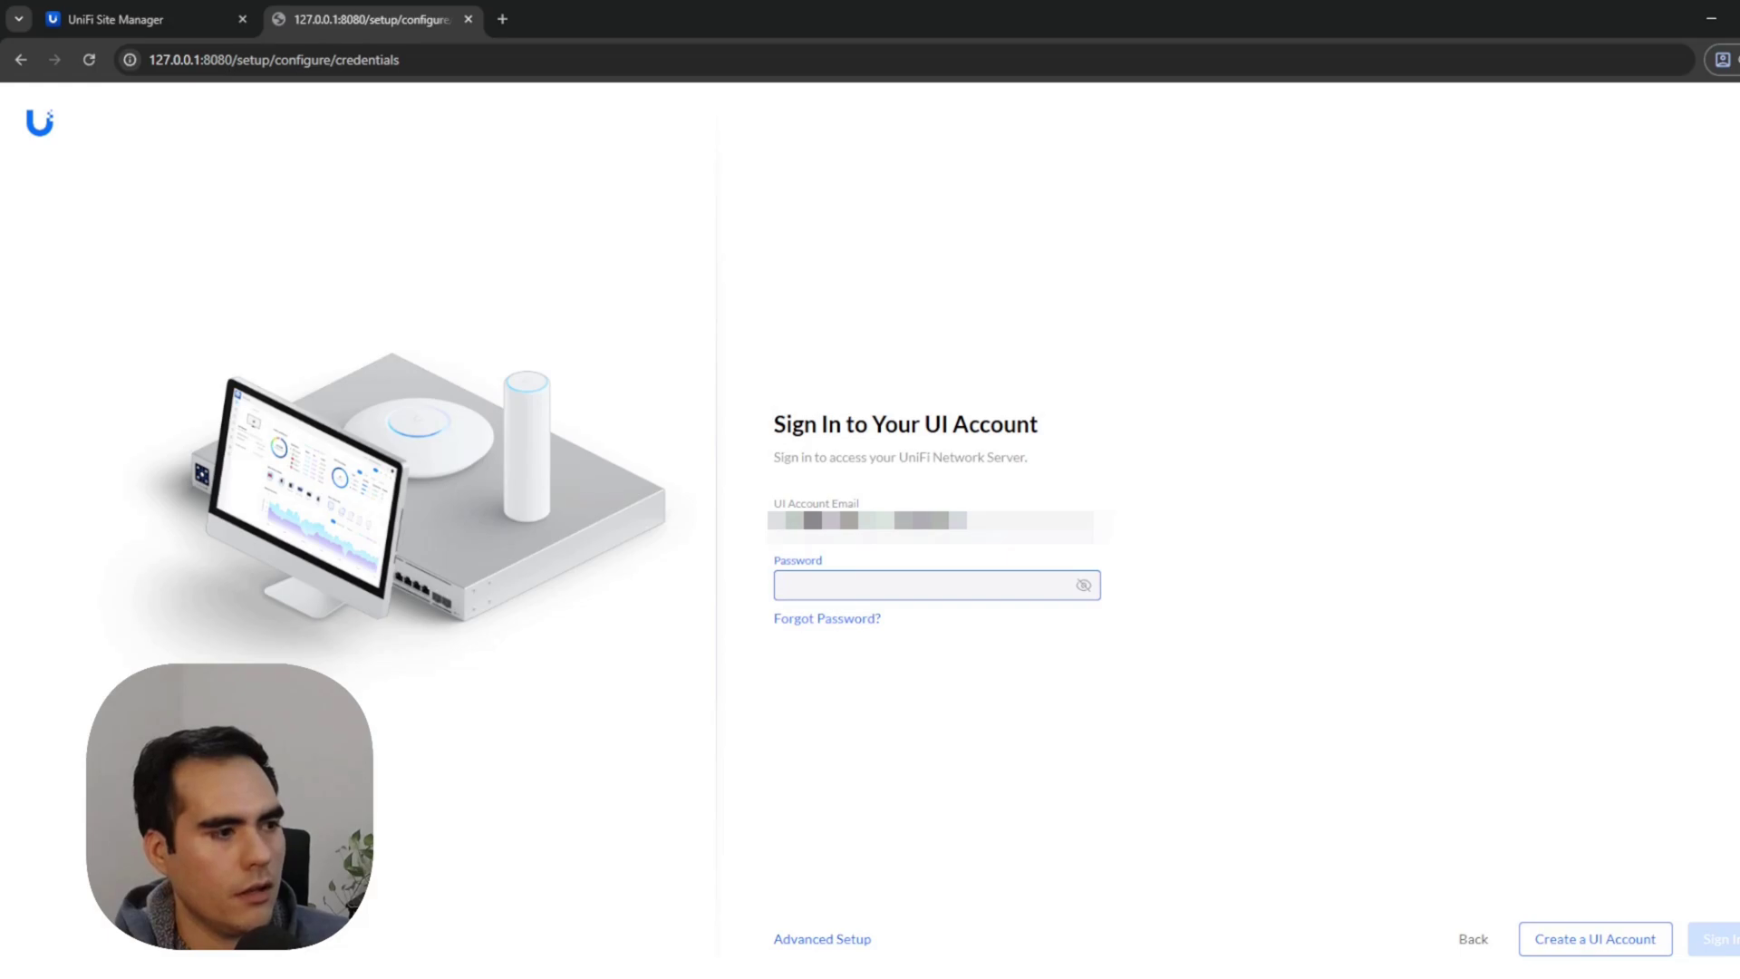
pyautogui.hotkey('alt', 'Tab')
pyautogui.hotkey('alt', 'Tab')
pyautogui.hotkey('ctrl', 'v')
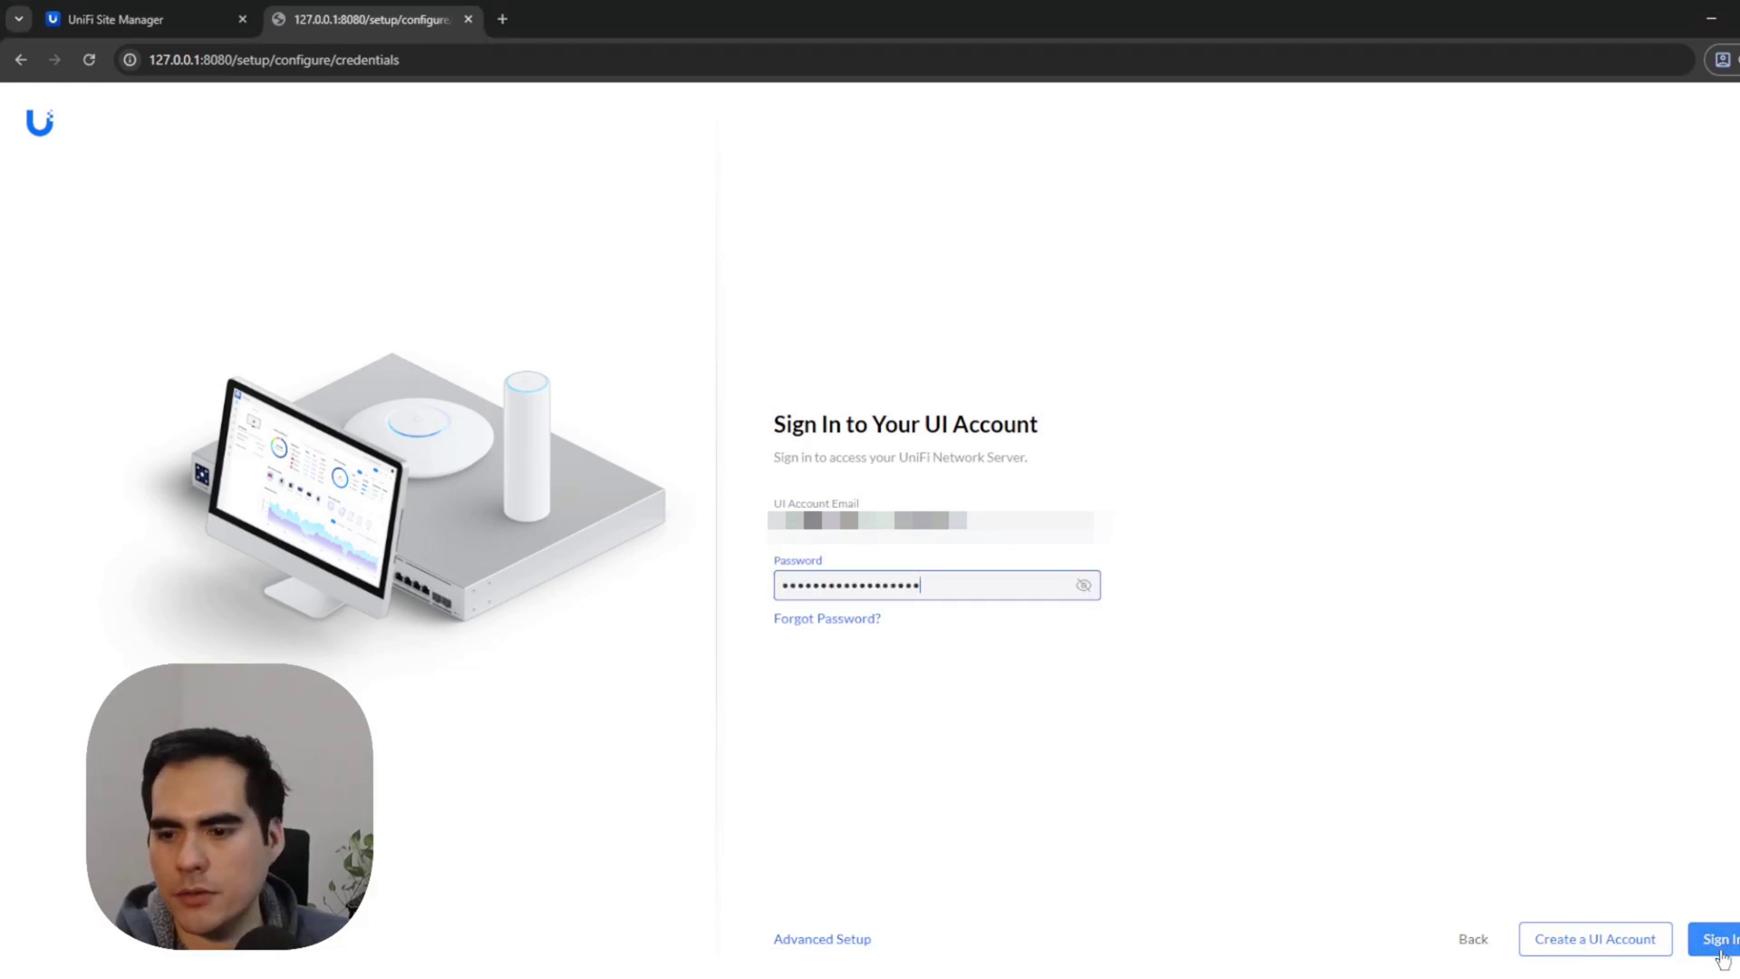
pyautogui.click(1722, 942)
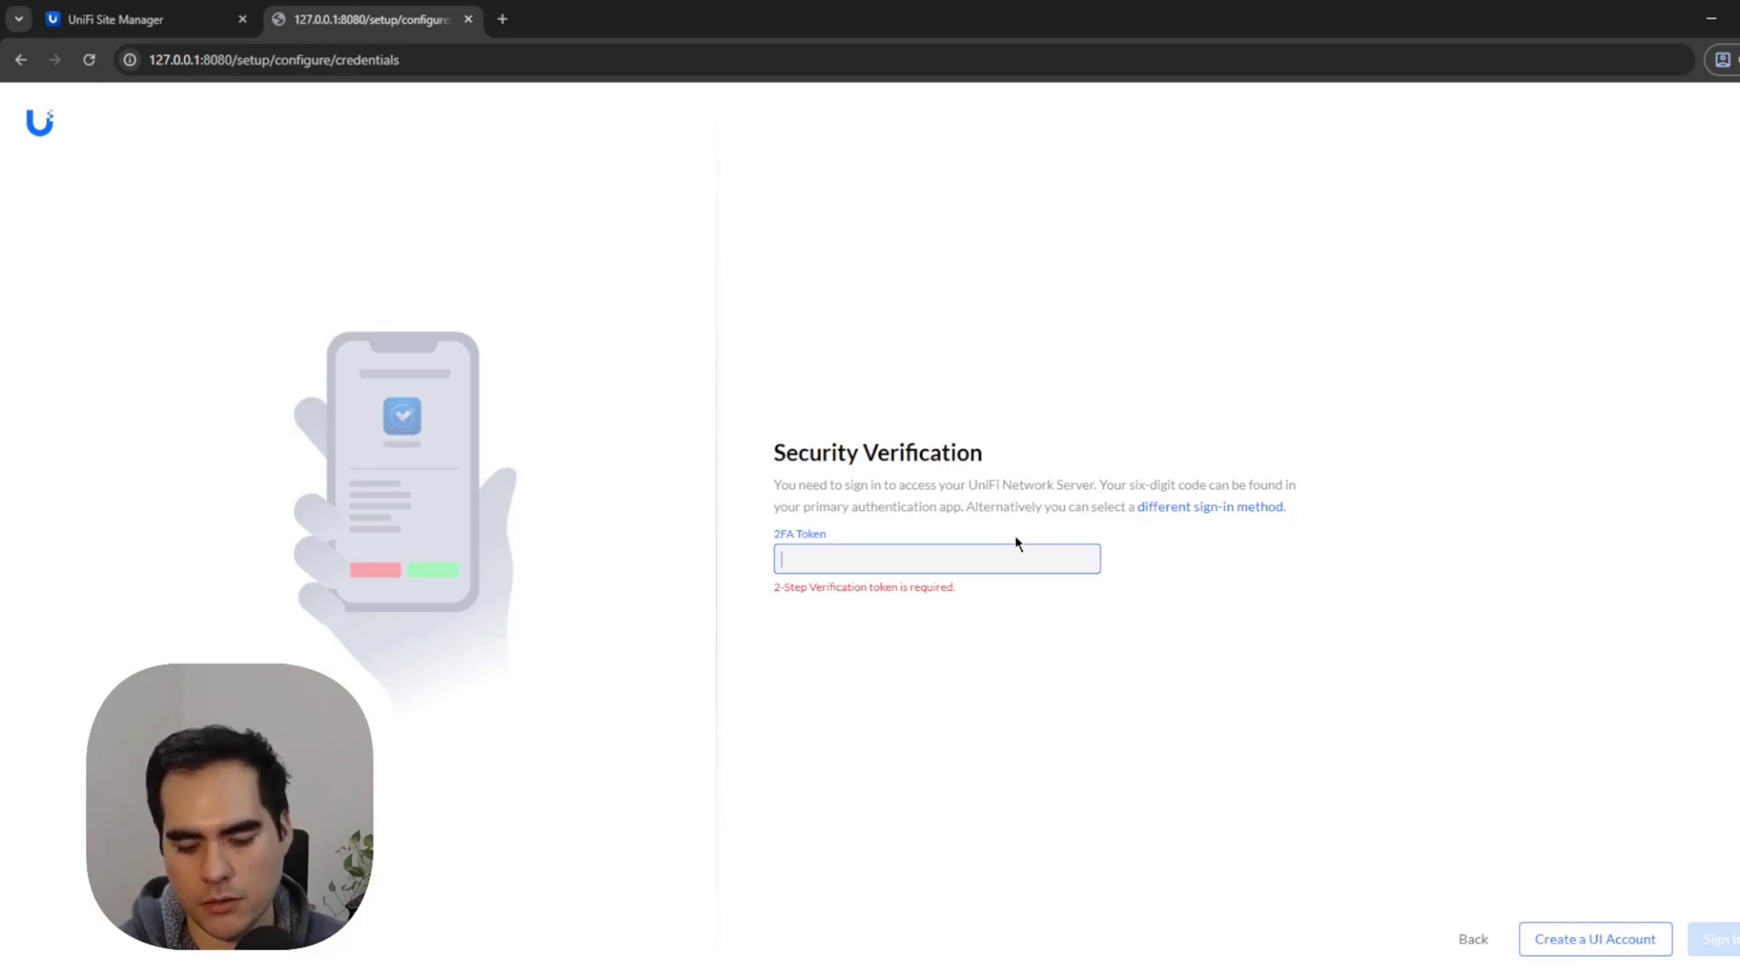
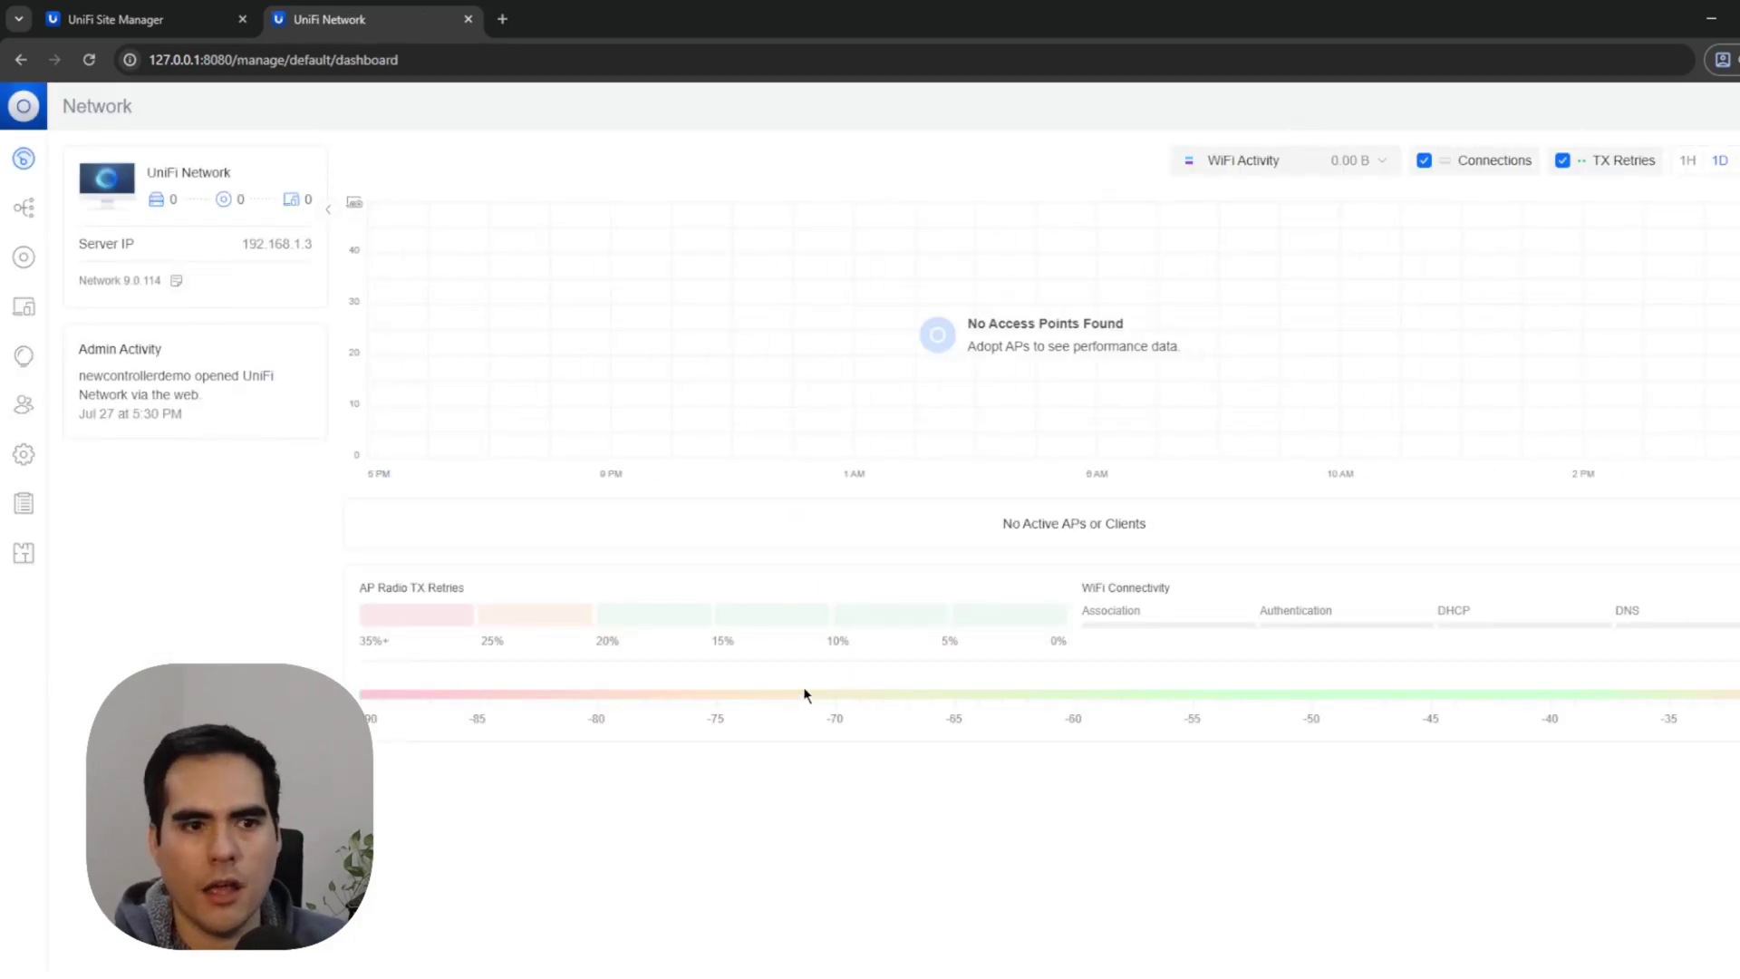
# Review the Admins list and System > Advanced options, then focus the login Username field
pyautogui.click(27, 405)
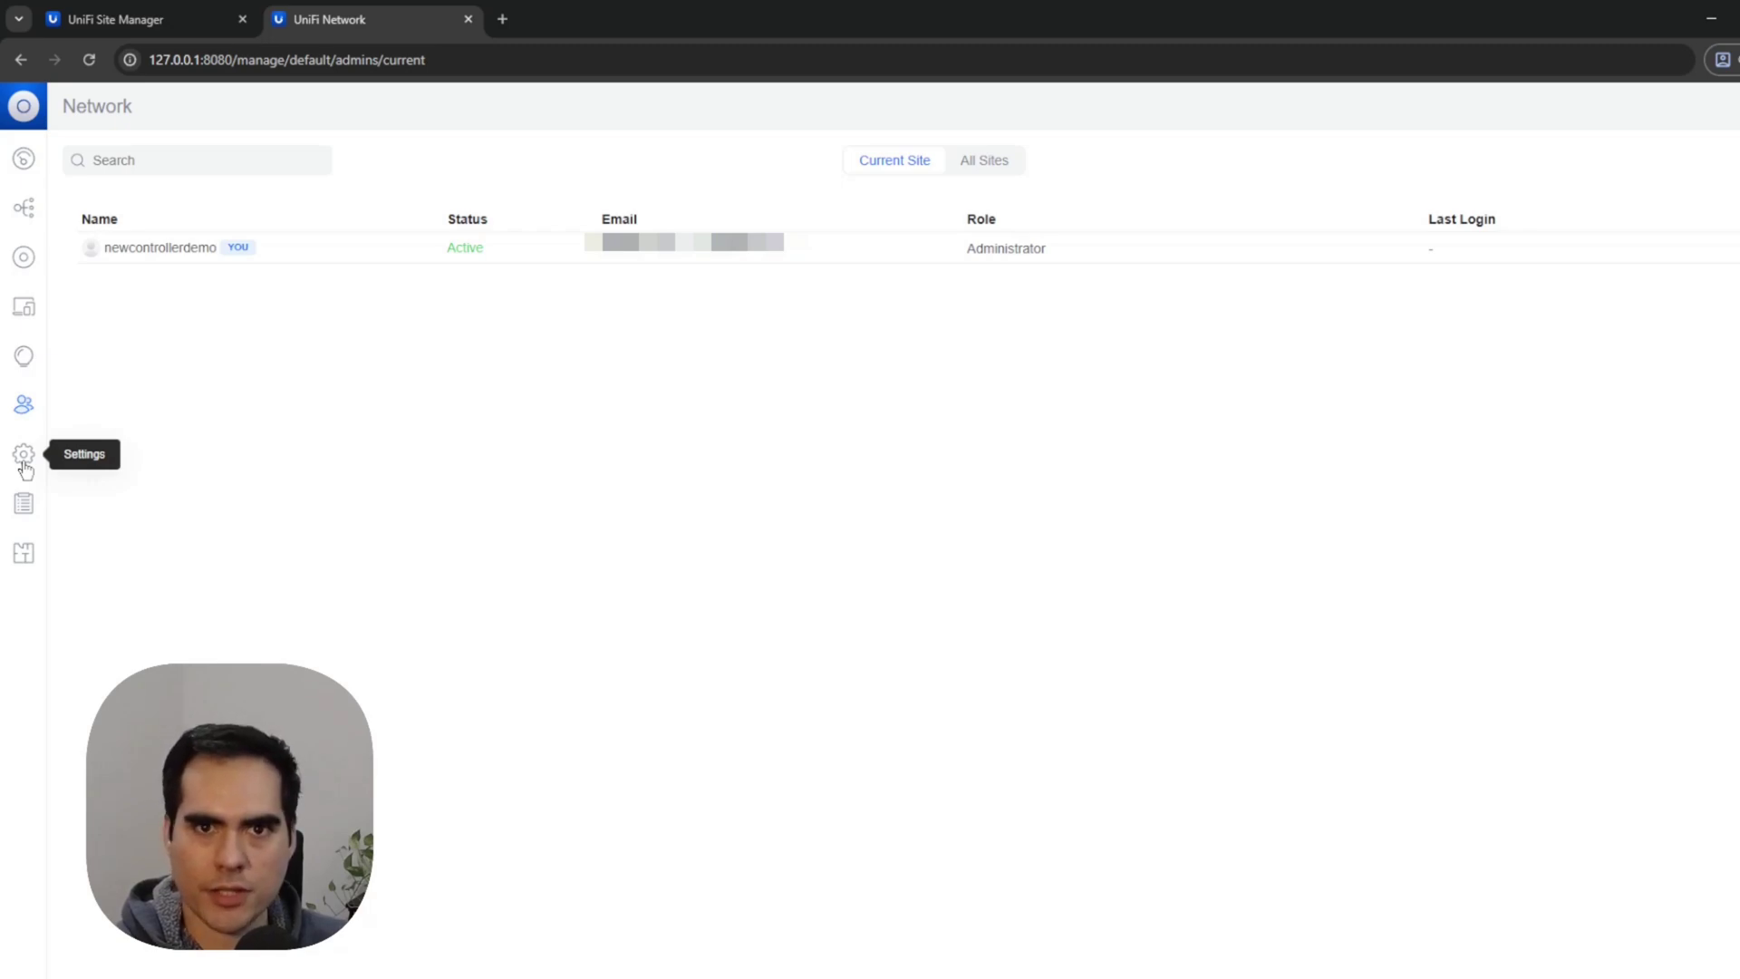
pyautogui.click(25, 464)
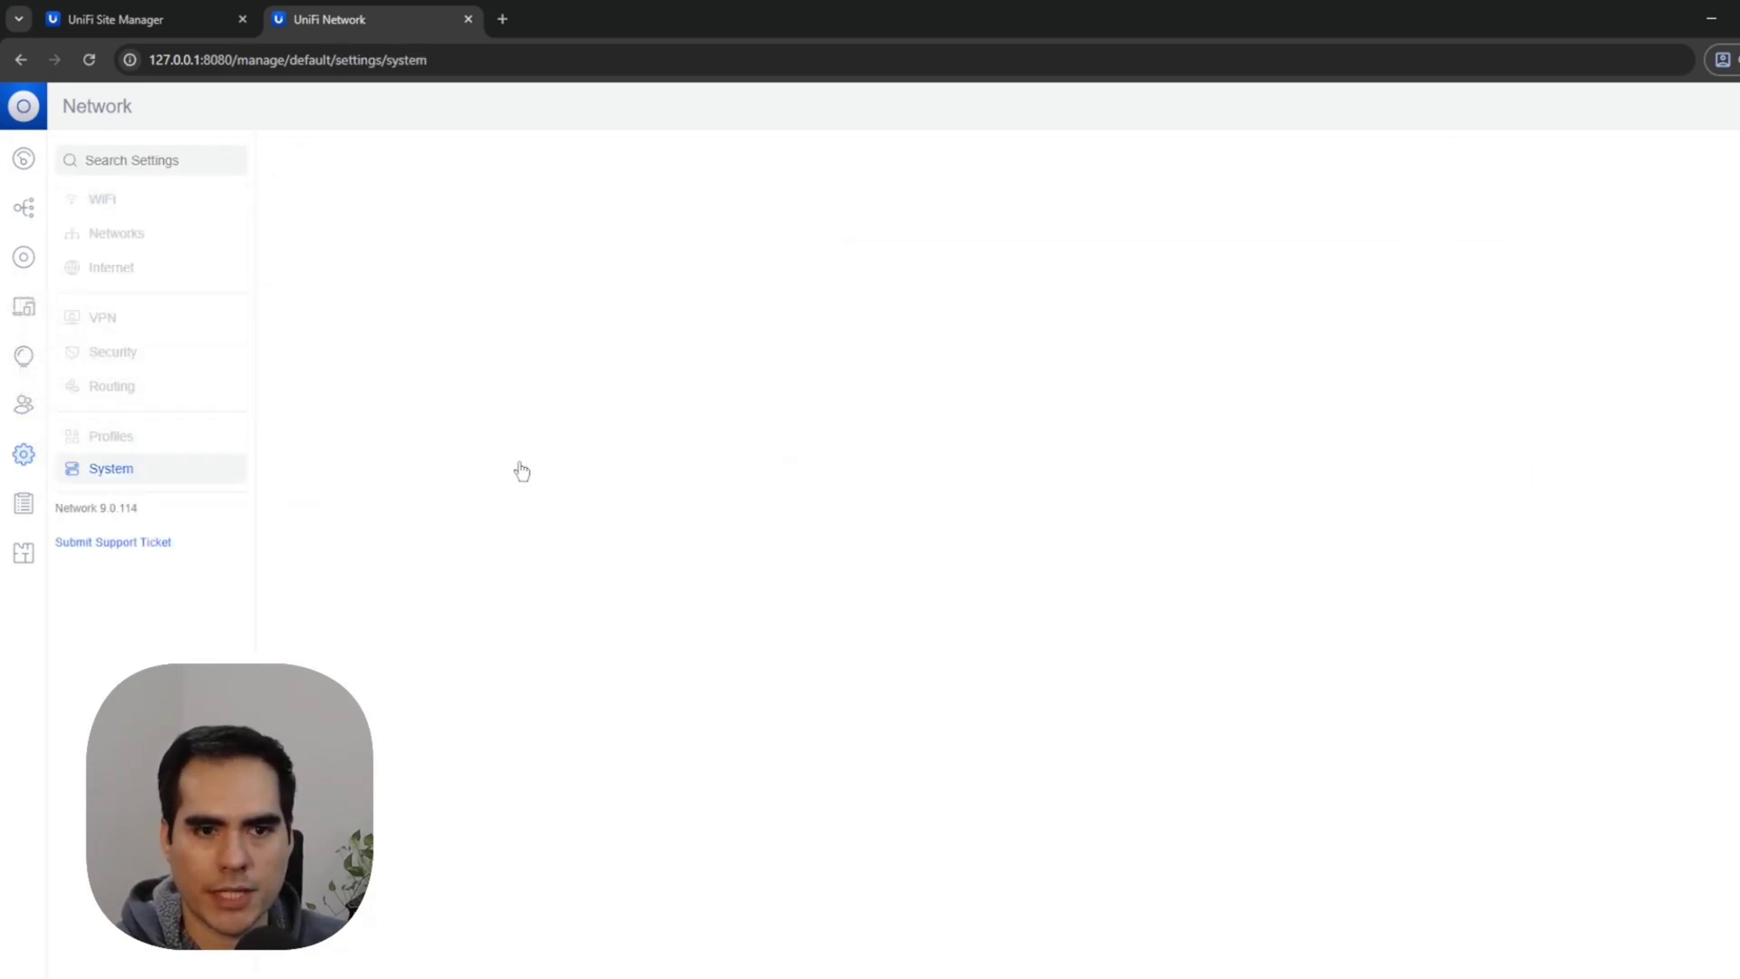
pyautogui.click(662, 161)
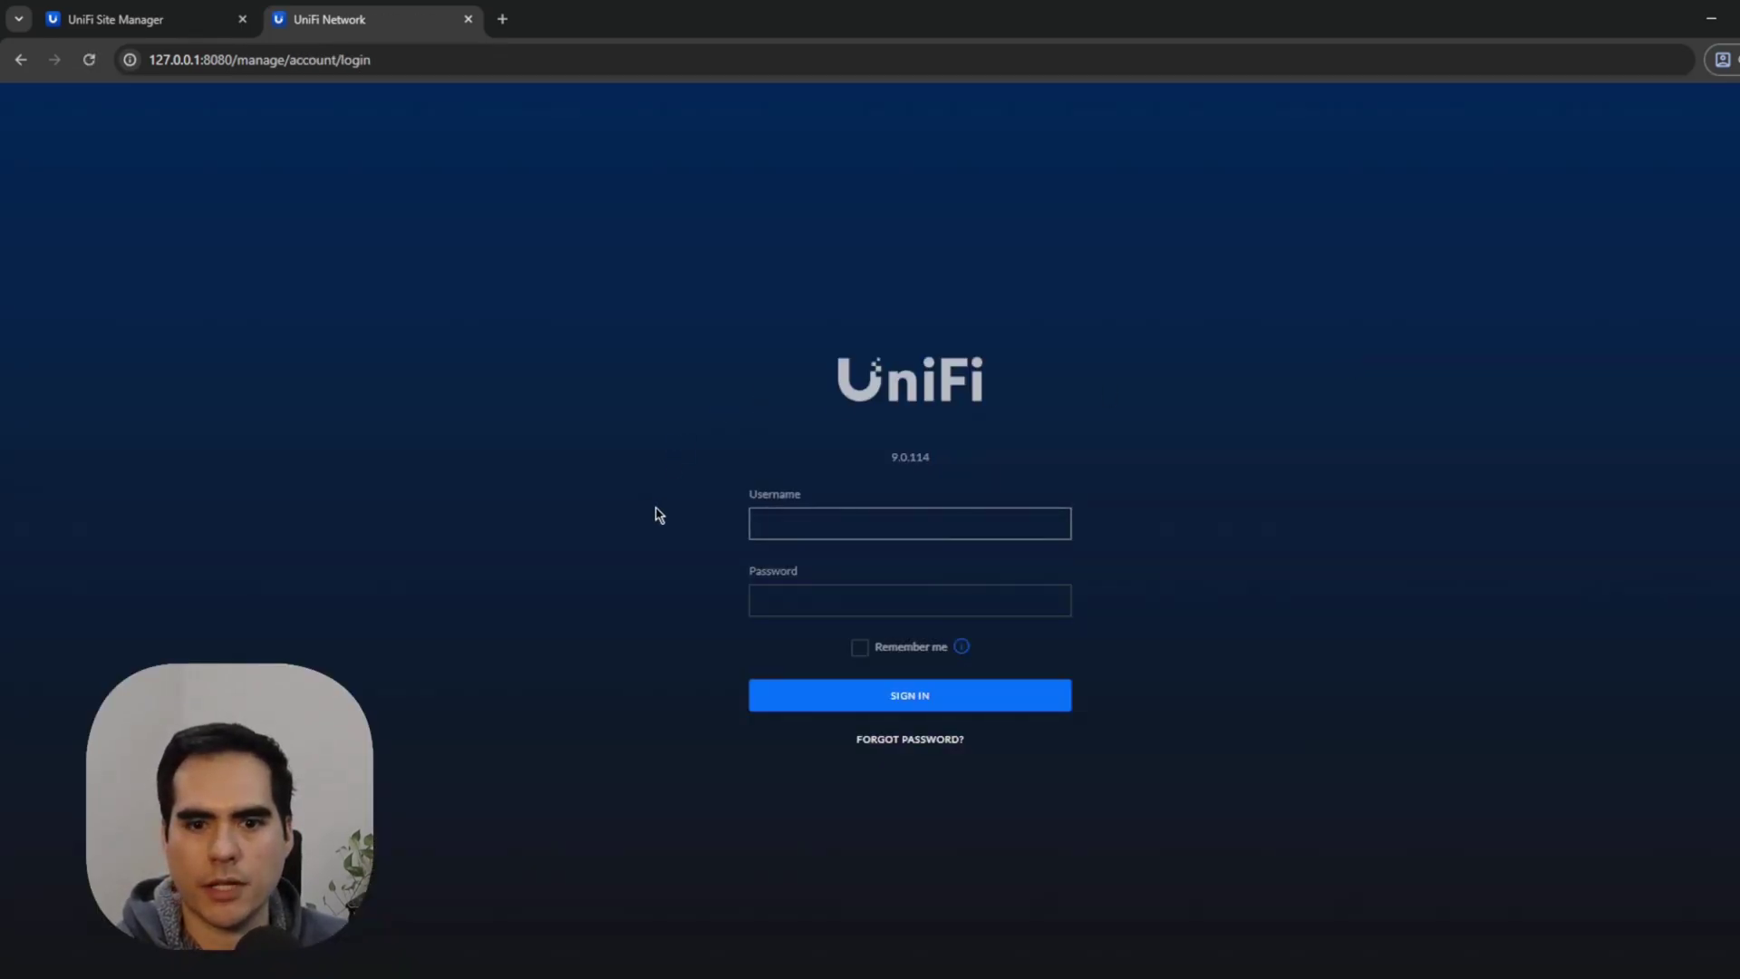
pyautogui.click(791, 521)
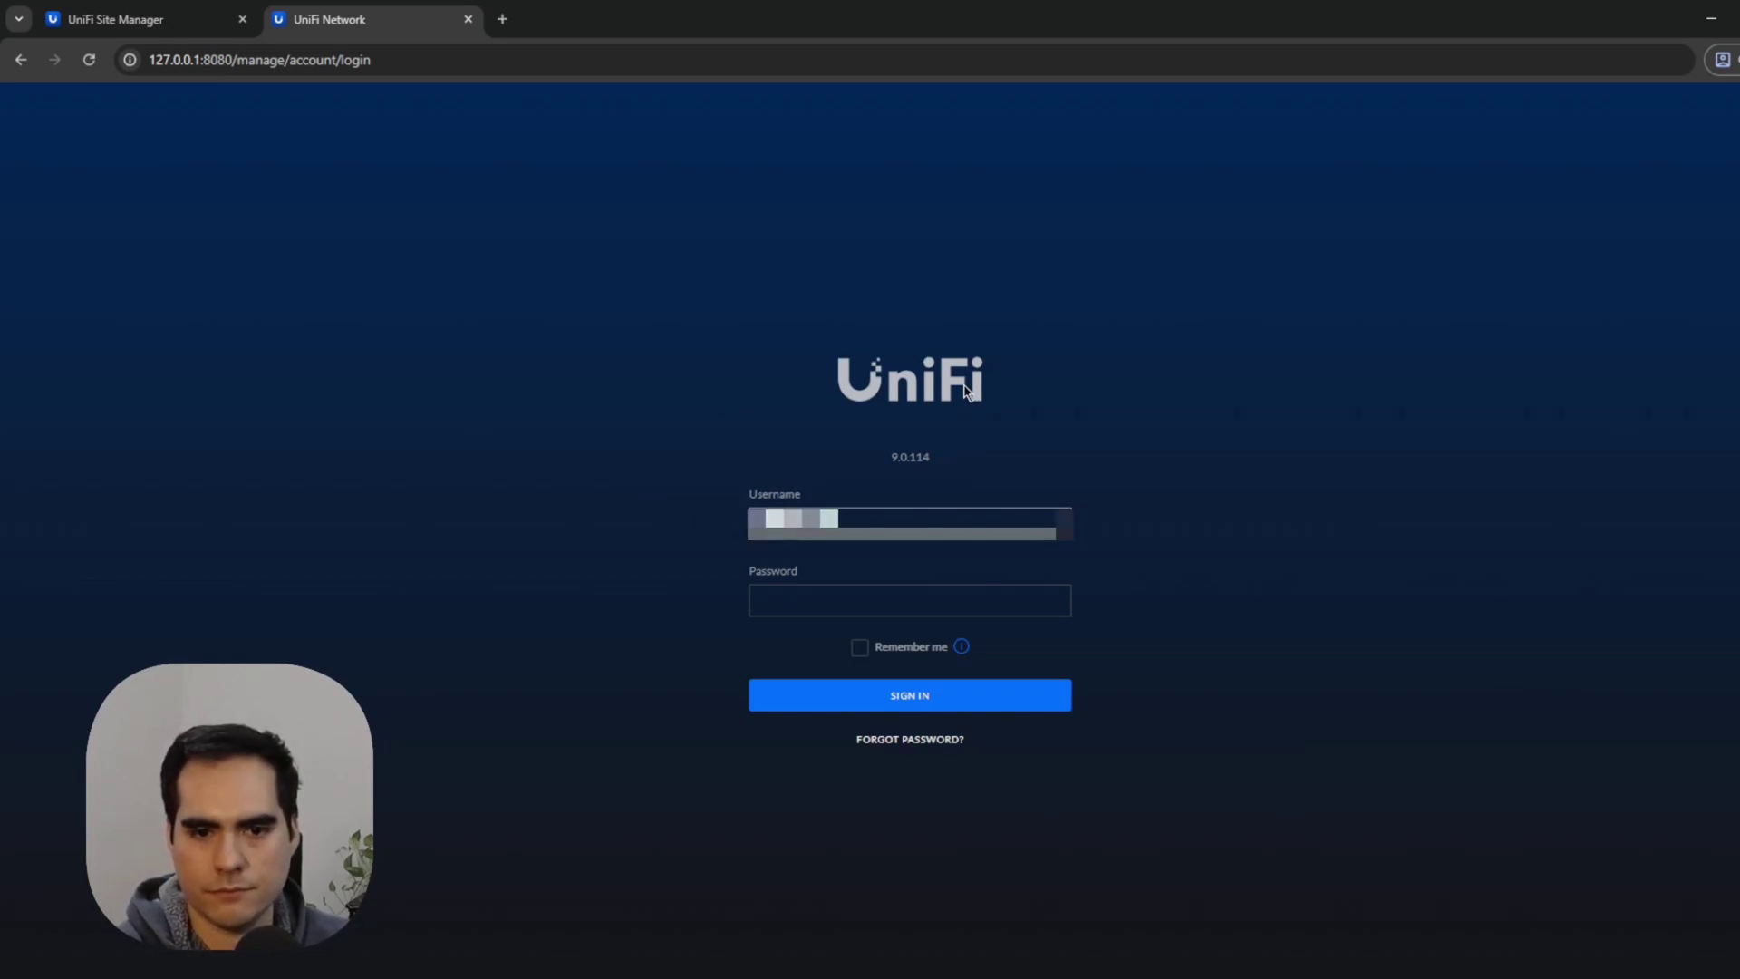
# Log in with the local admin password and the 6-digit two-factor token
pyautogui.press('Tab')
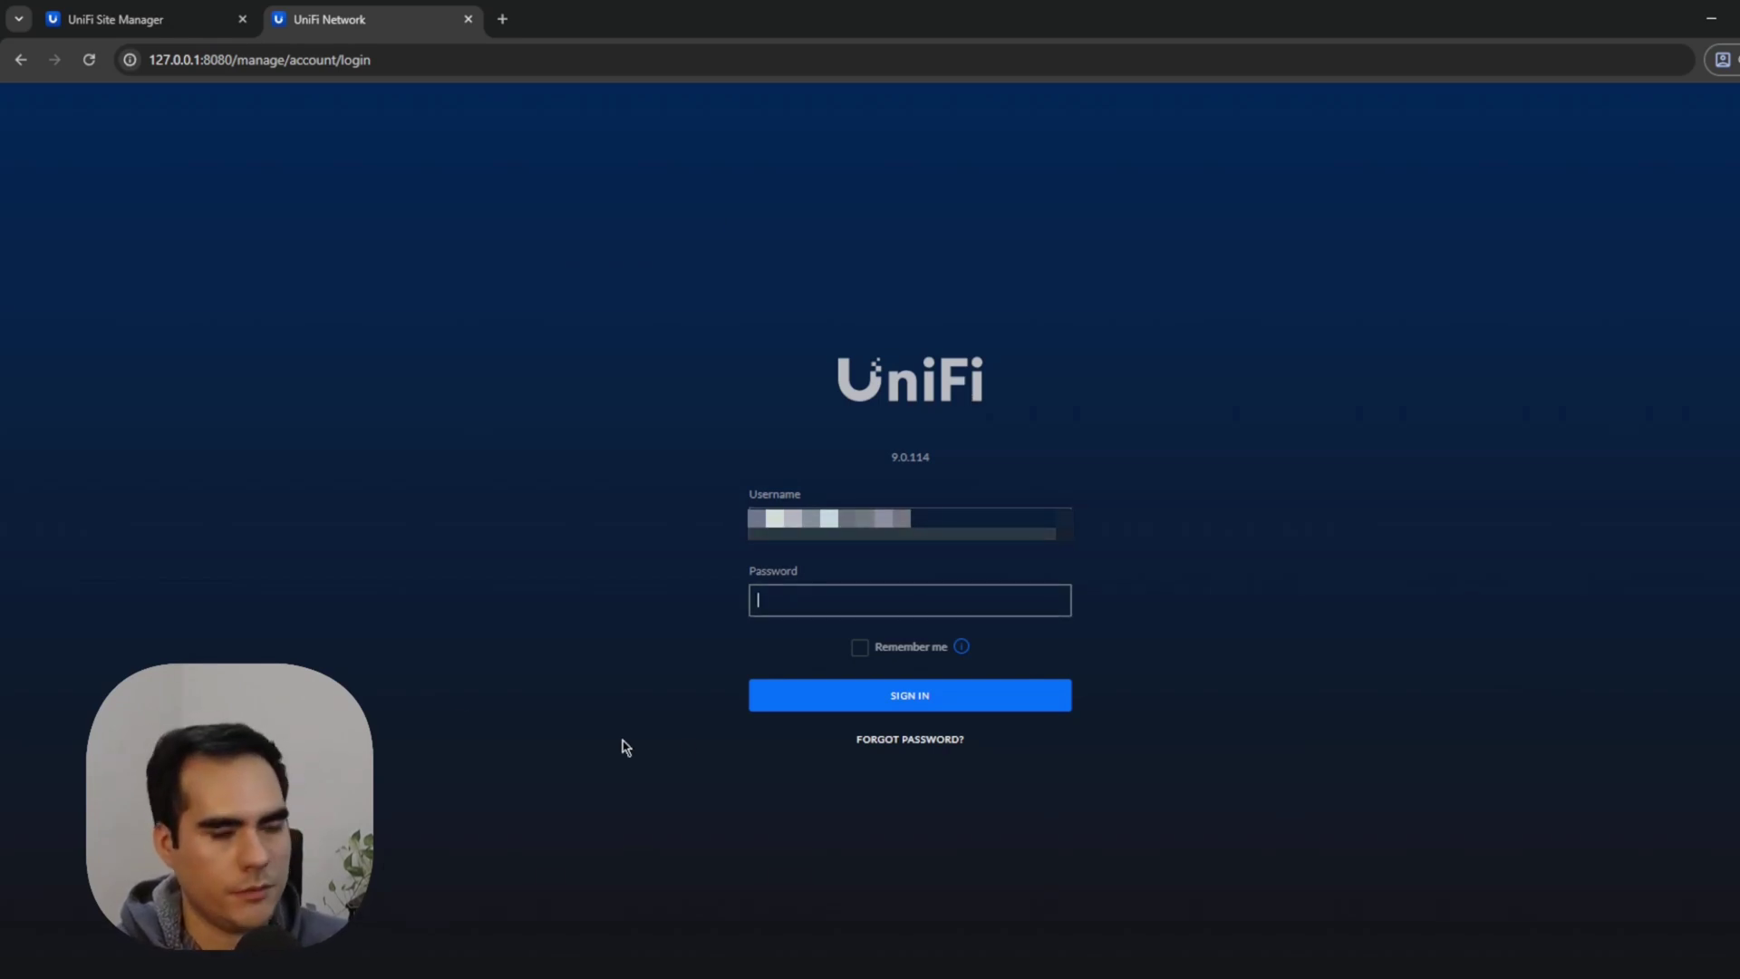
pyautogui.hotkey('ctrl', 'v')
pyautogui.press('Return')
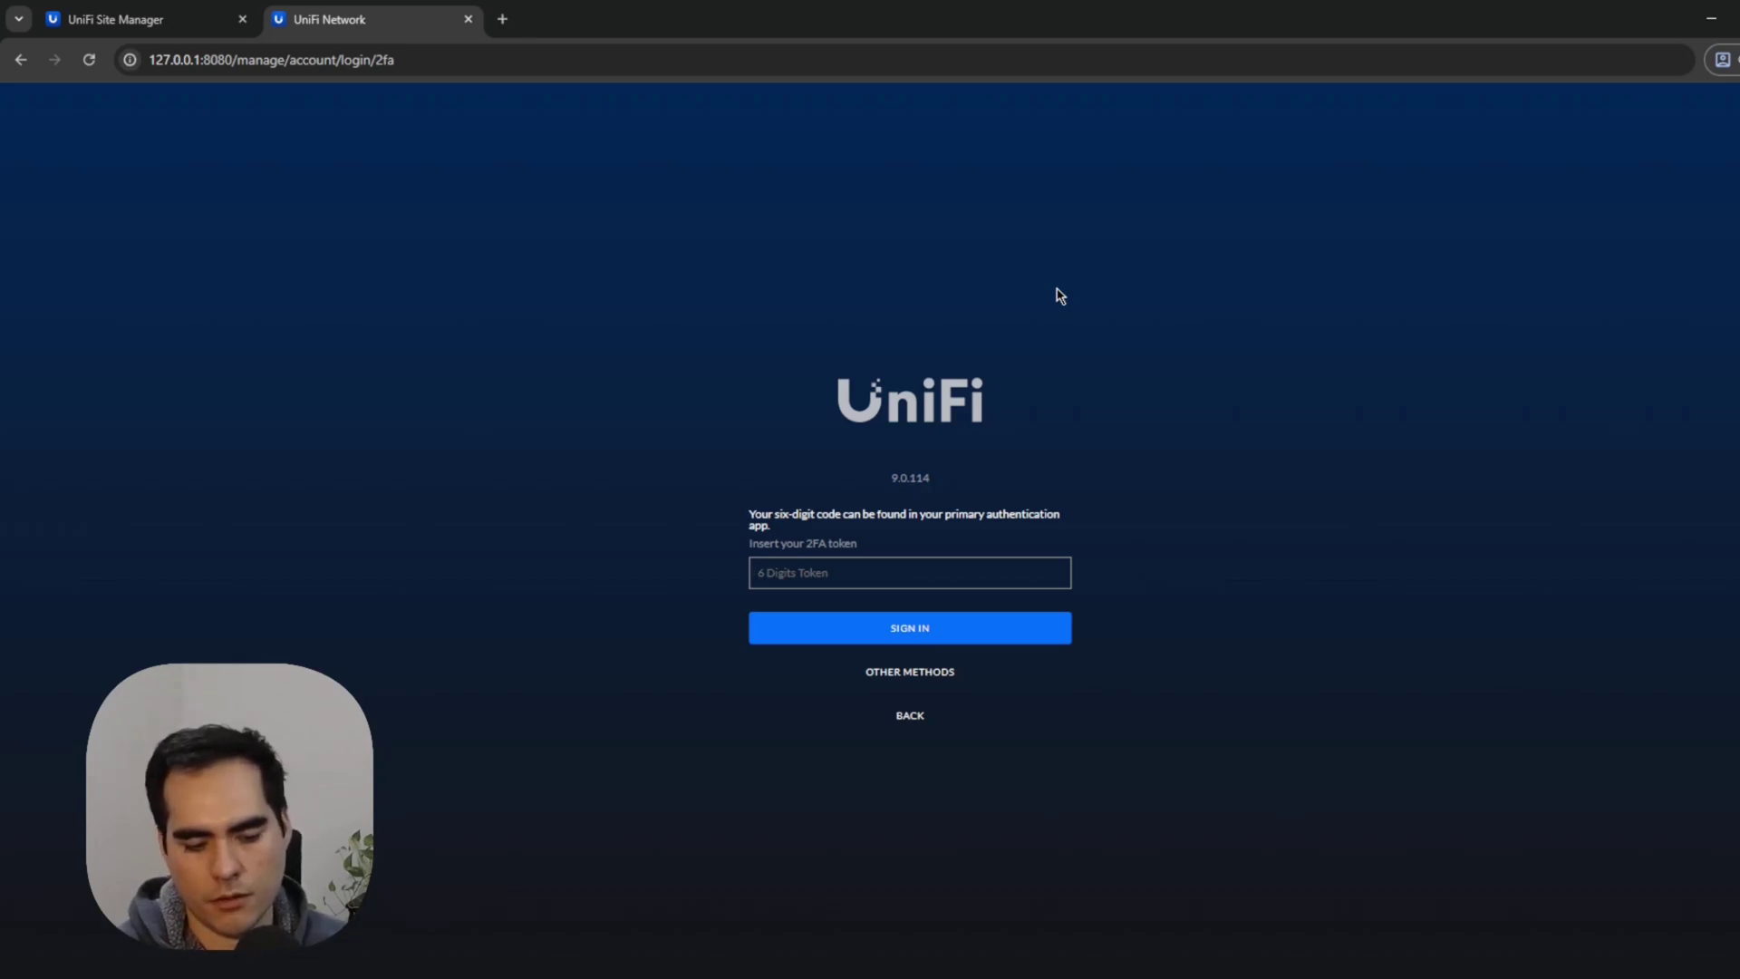
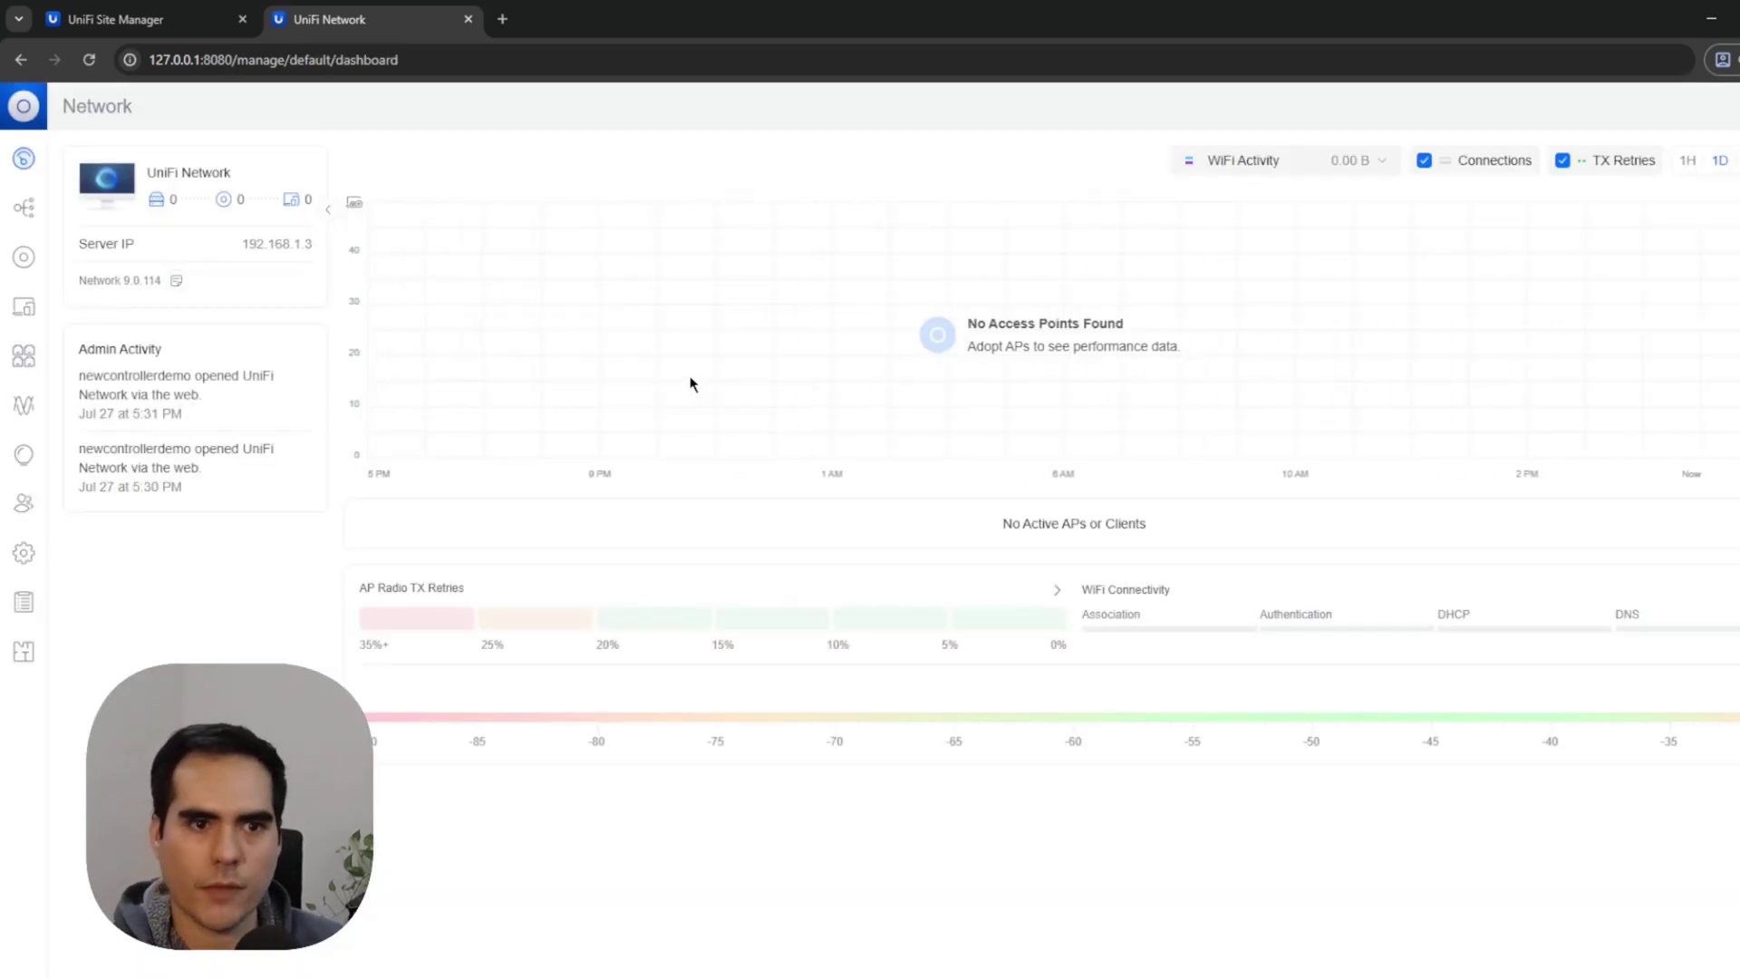
# Review admins for All Sites and Current Site, dismiss the Add New Site Admin form, and sign out
pyautogui.click(24, 503)
pyautogui.click(991, 167)
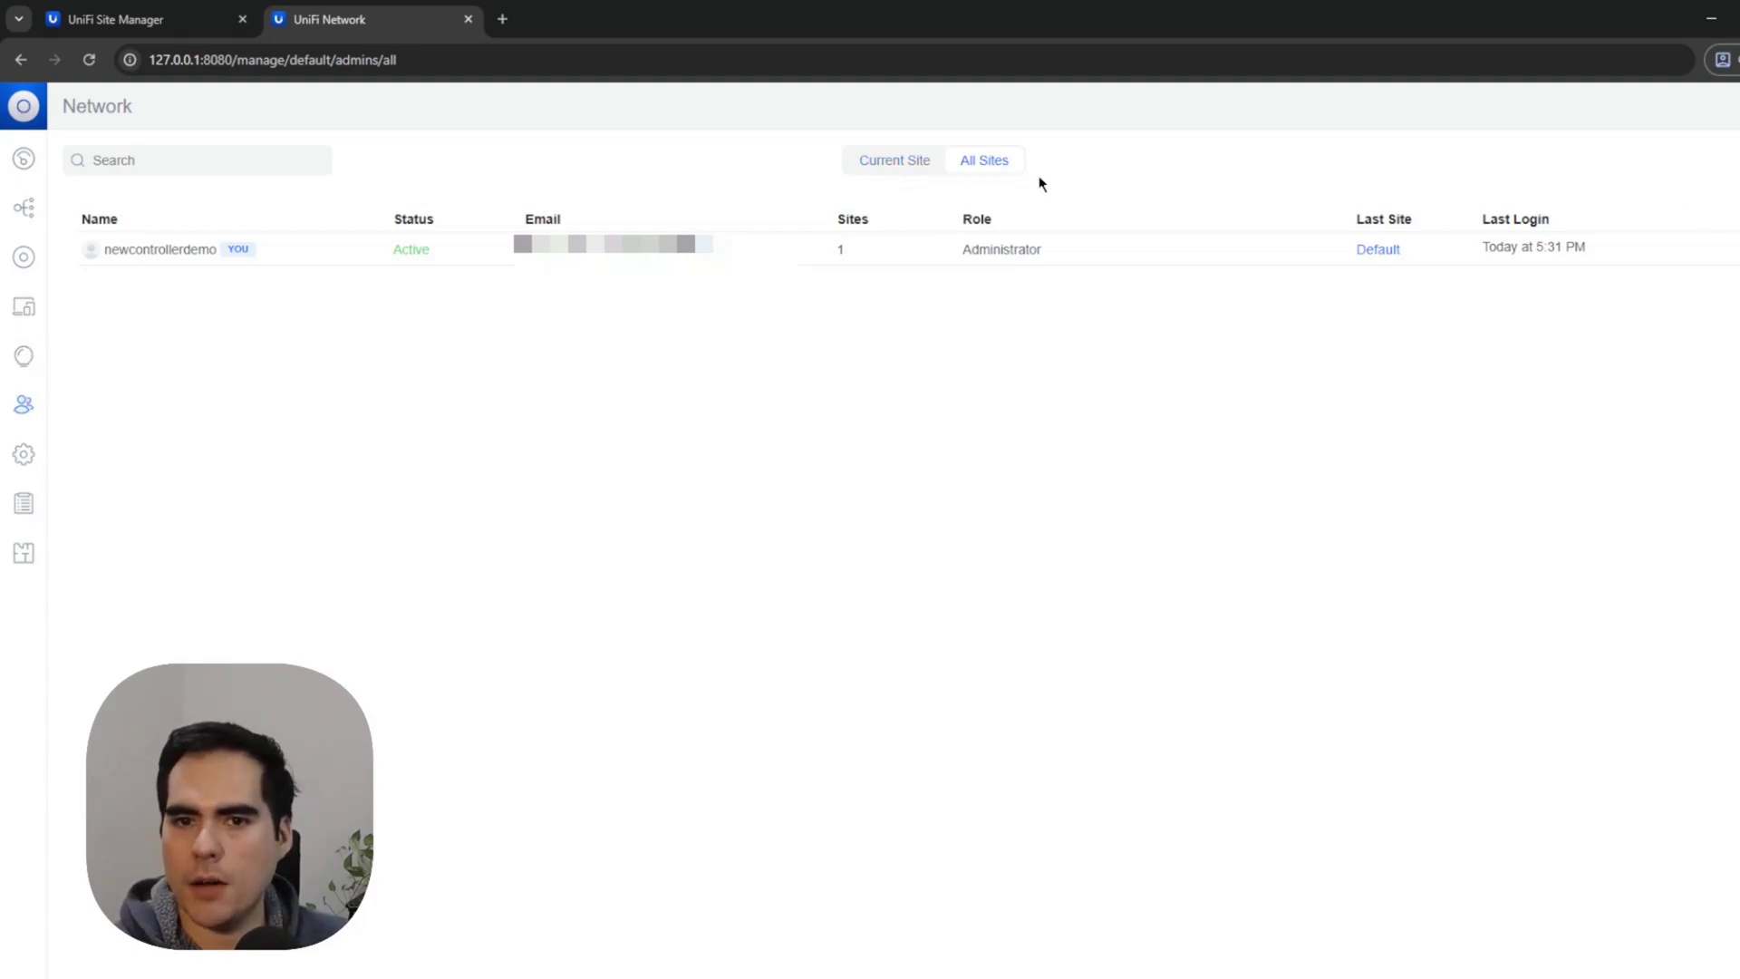
pyautogui.click(903, 162)
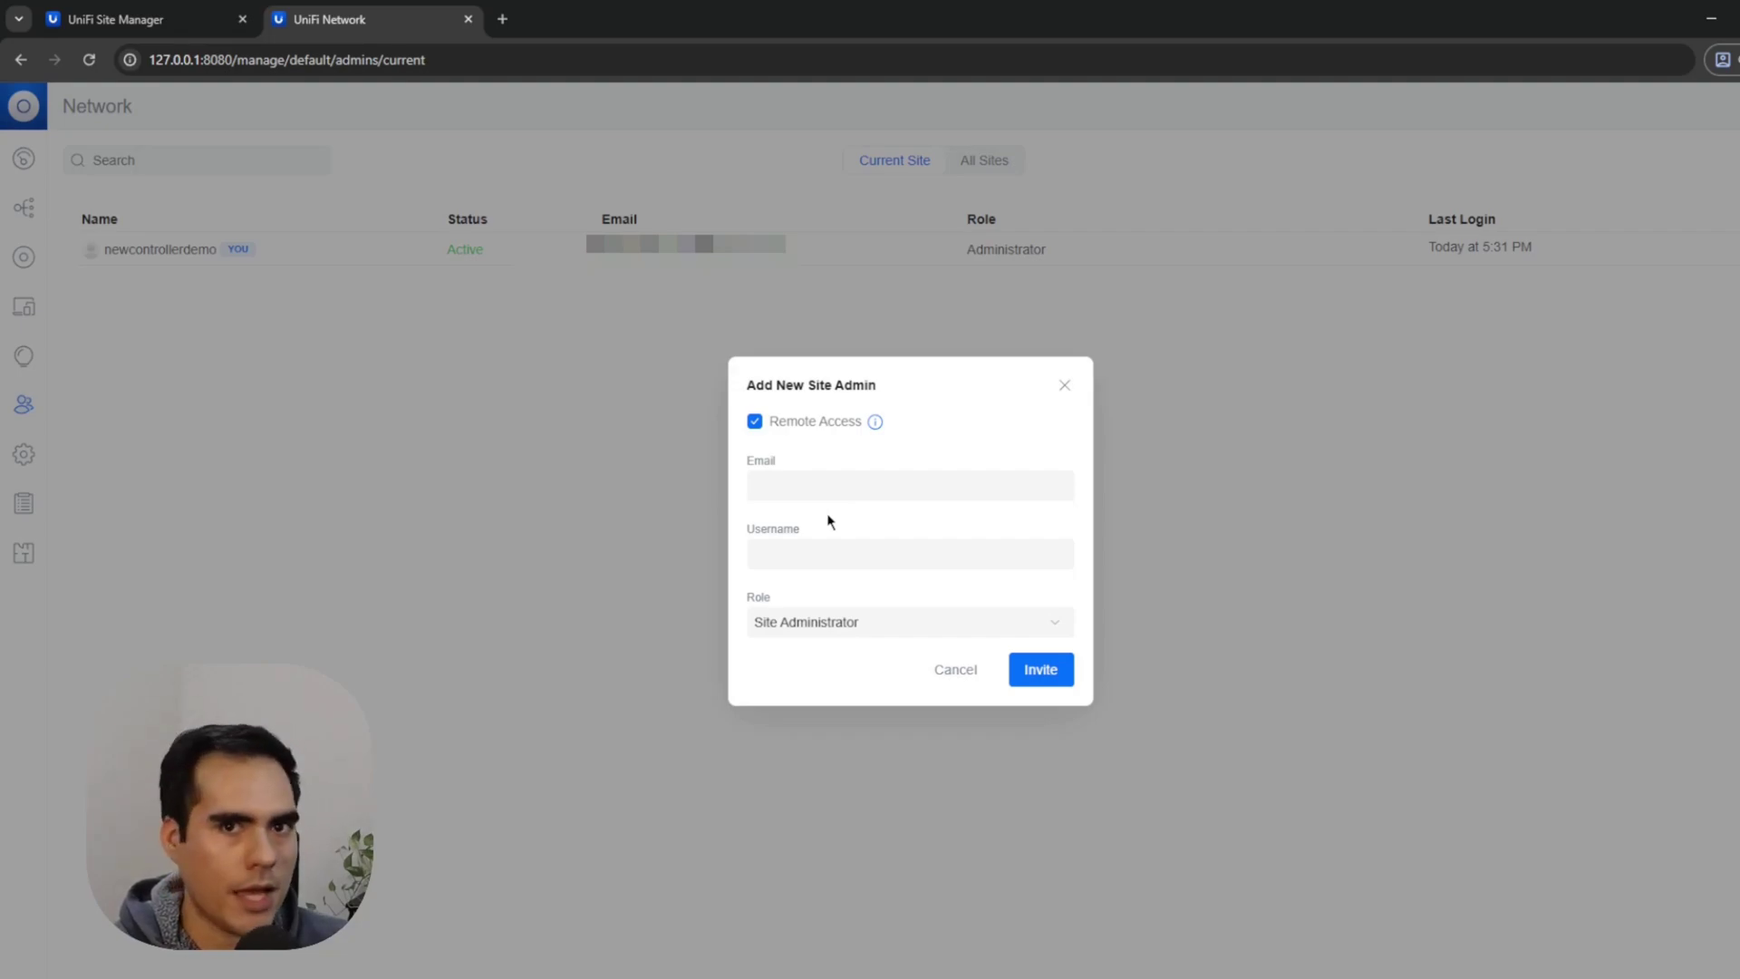
pyautogui.click(1065, 385)
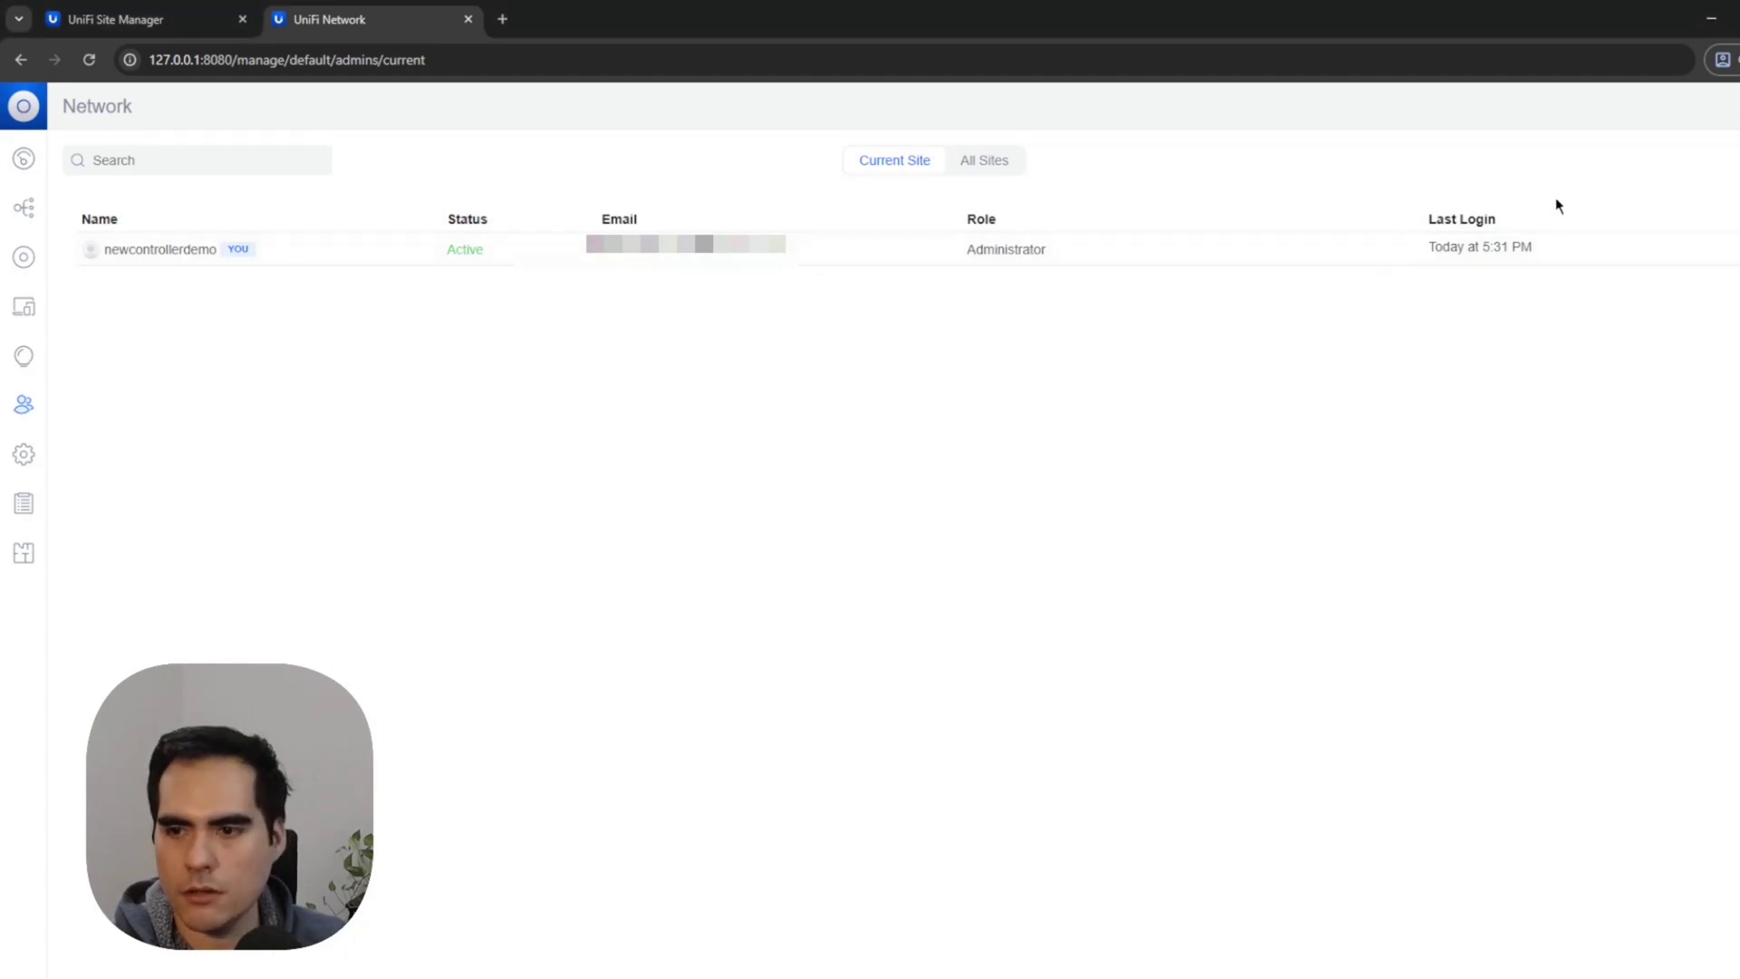
pyautogui.click(1713, 154)
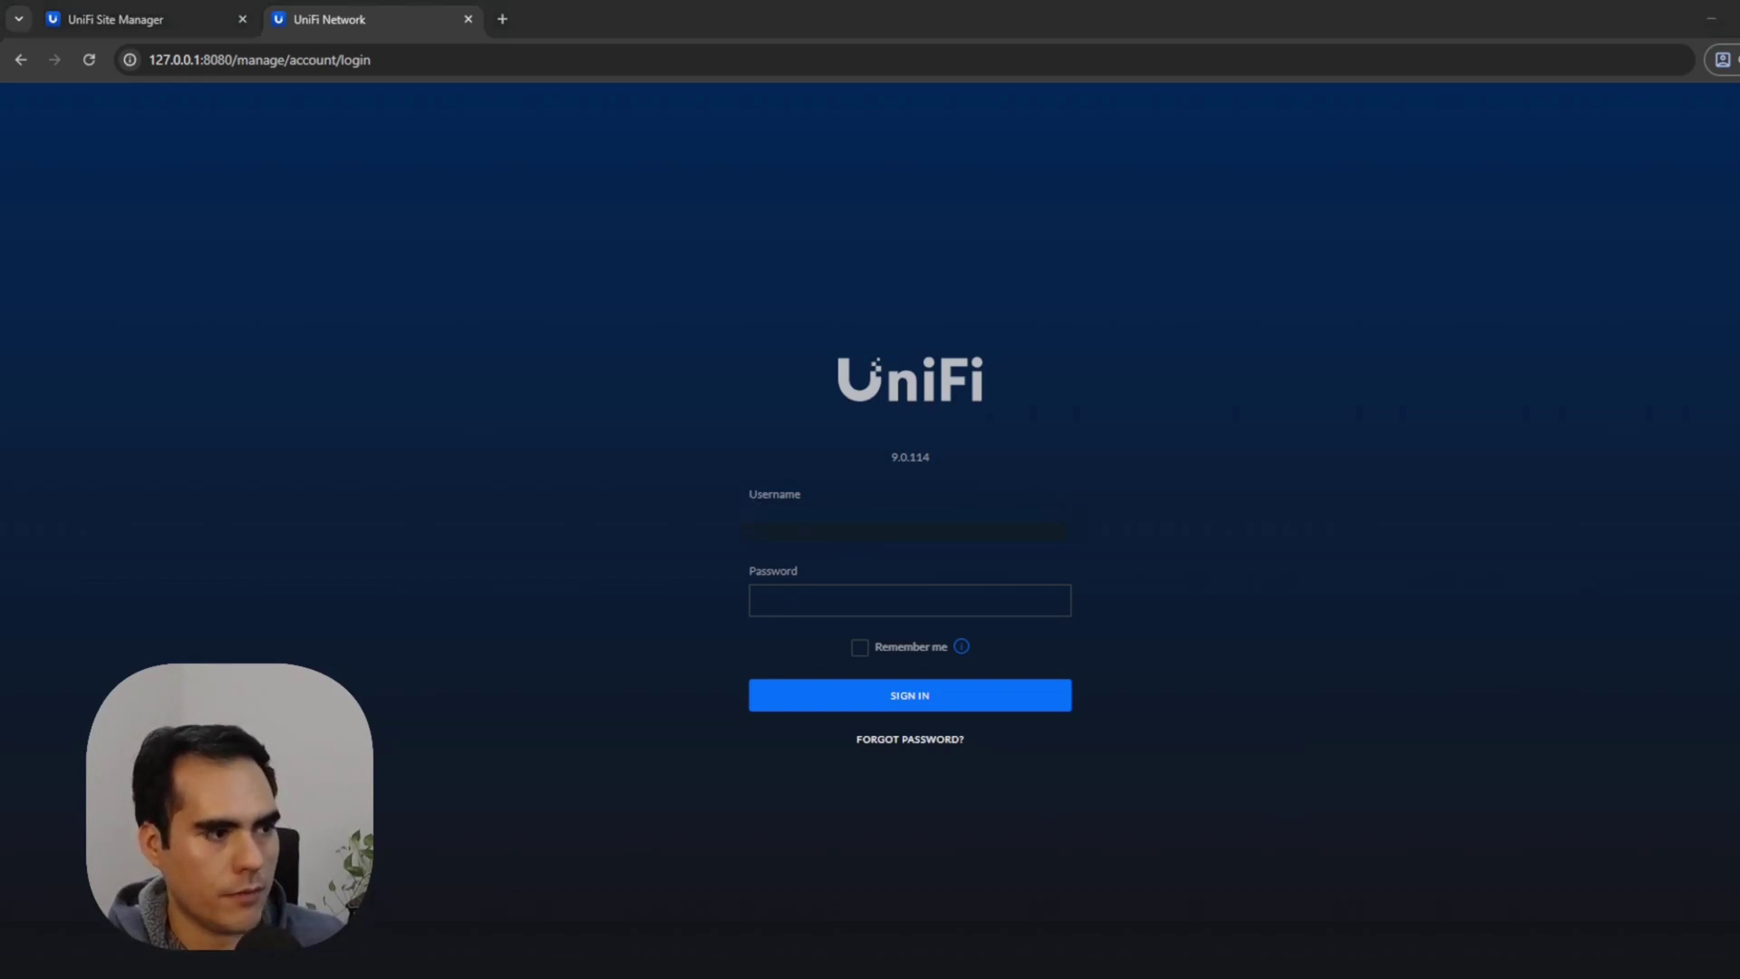
# Log back in with the local admin username and password
pyautogui.hotkey('ctrl', 'v')
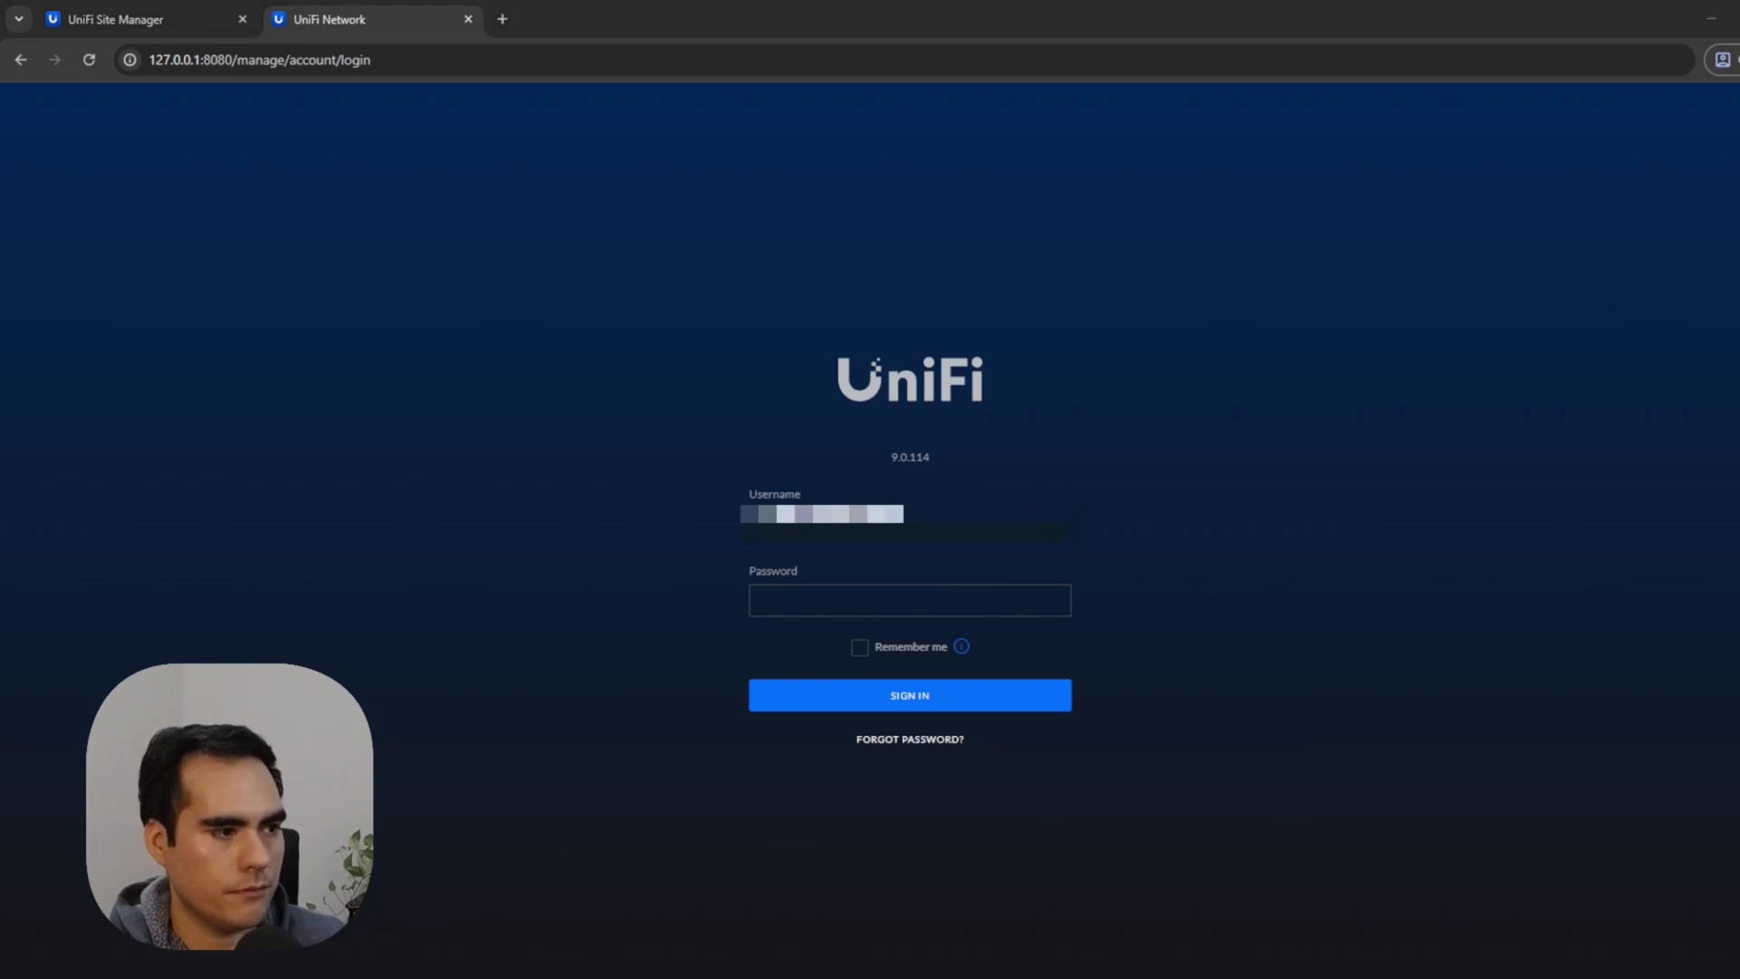
pyautogui.press('Tab')
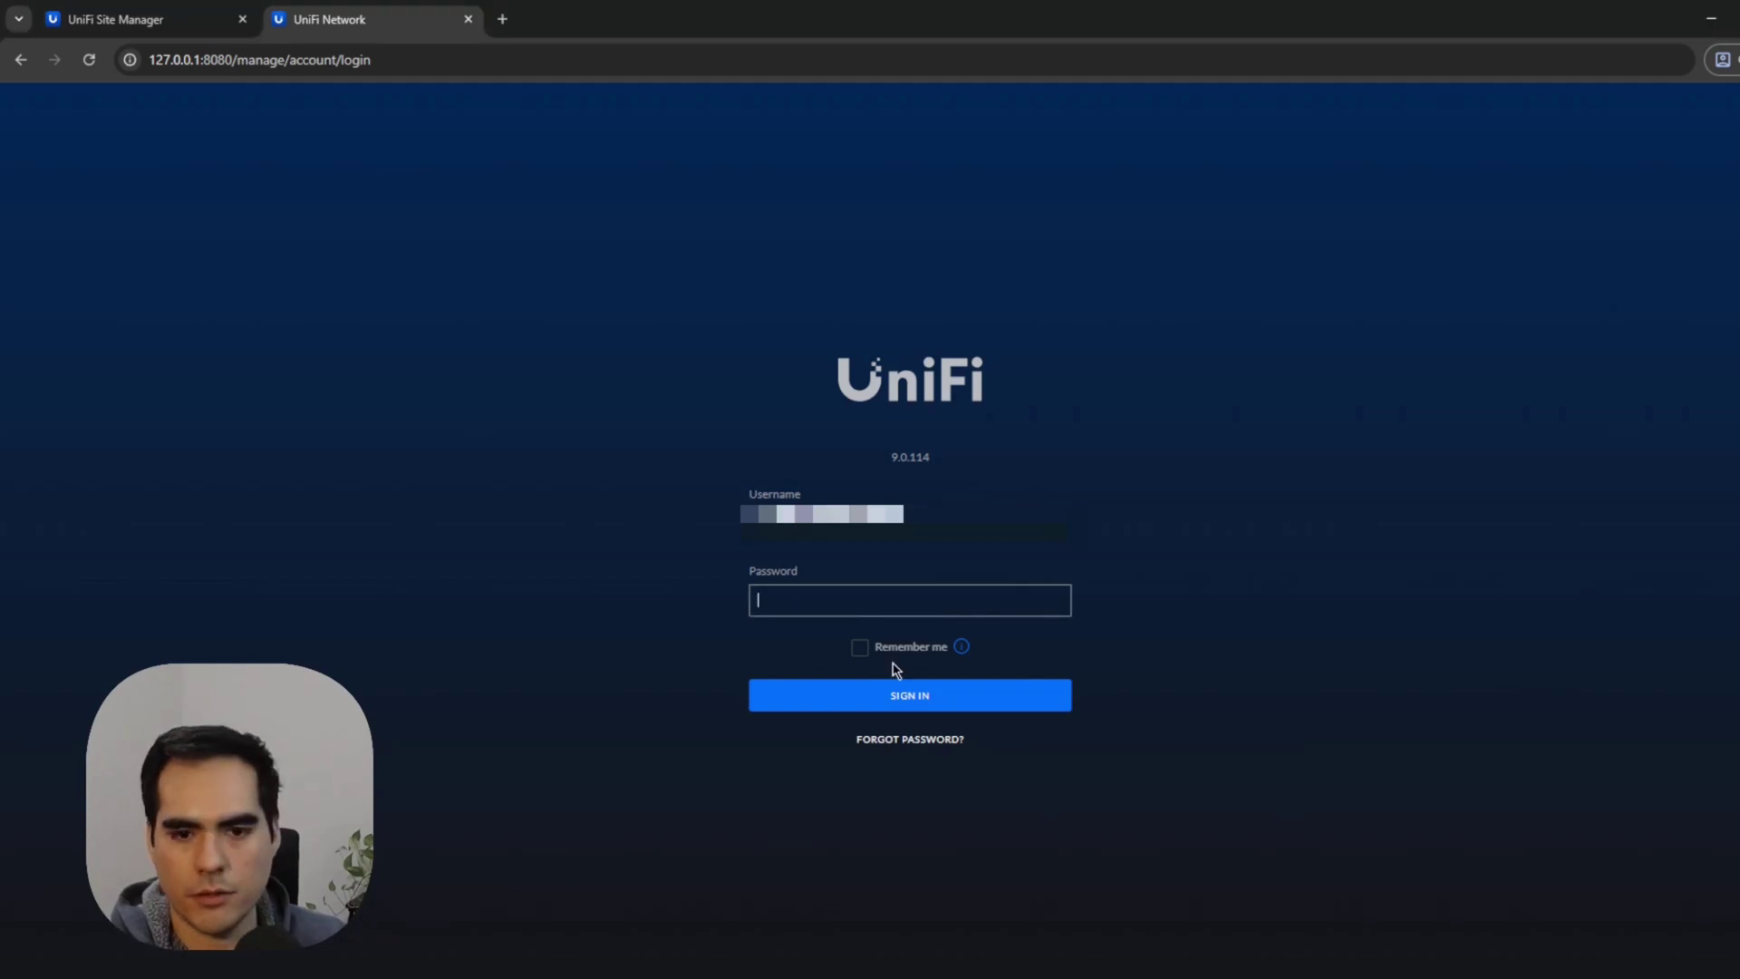
pyautogui.hotkey('ctrl', 'v')
pyautogui.press('Return')
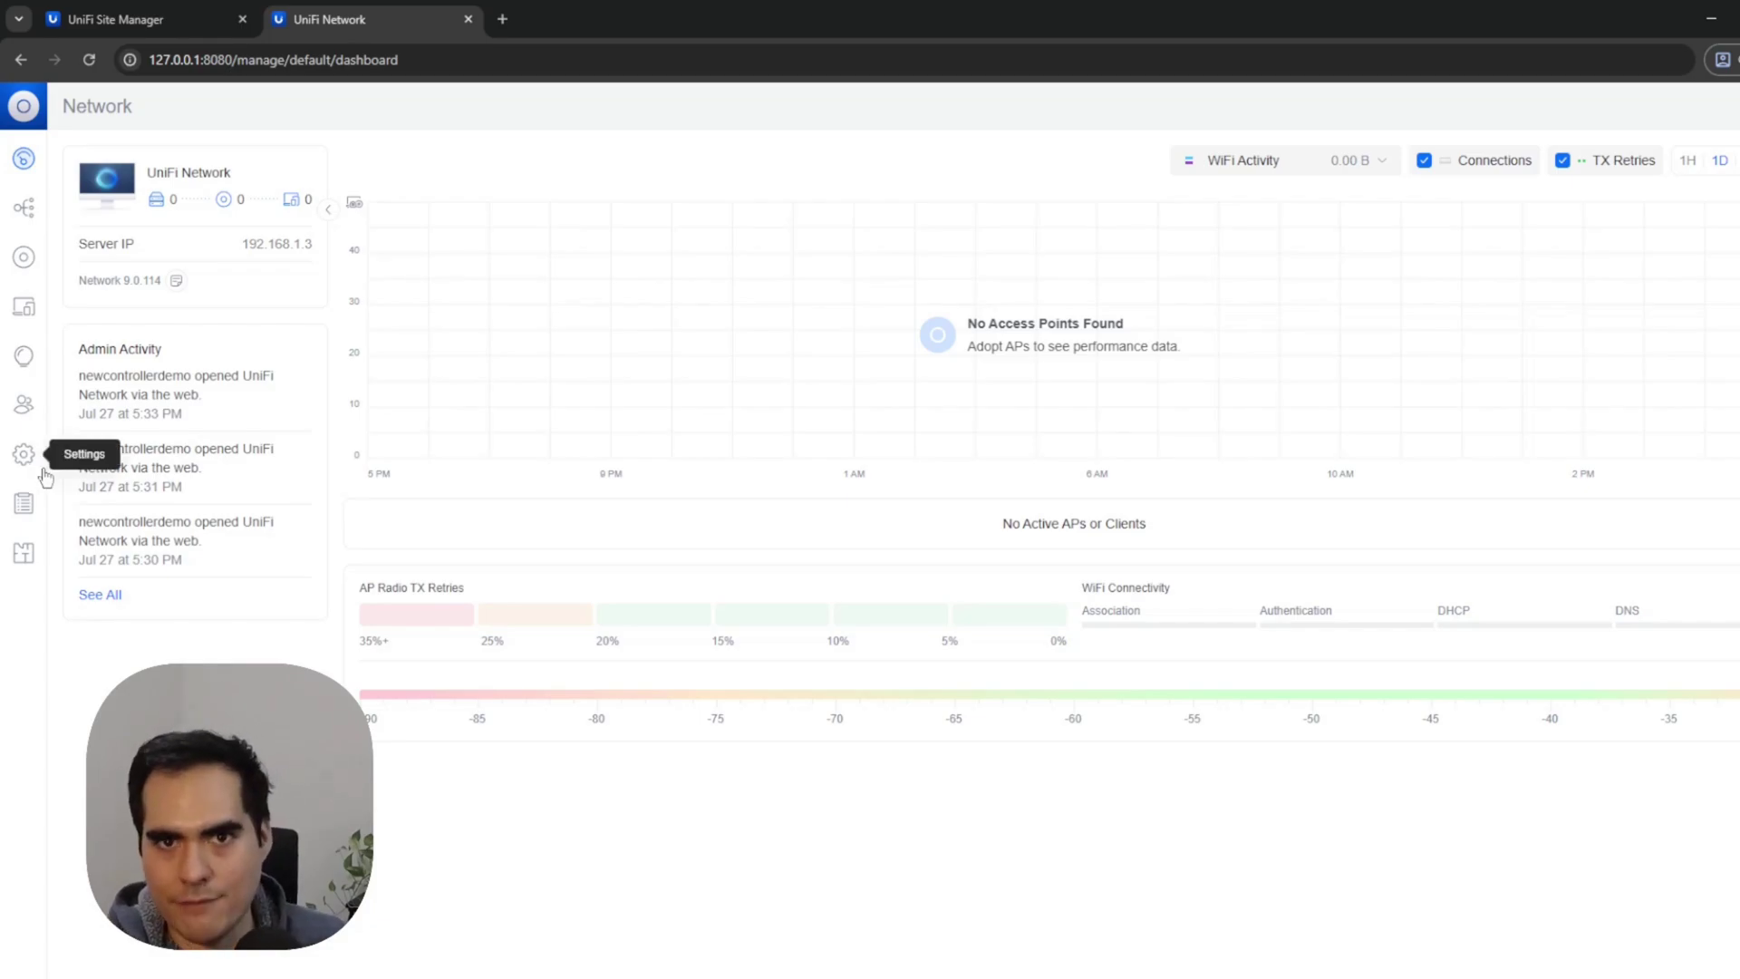
# From the Admins page, sign out through the top-right account menu
pyautogui.click(36, 417)
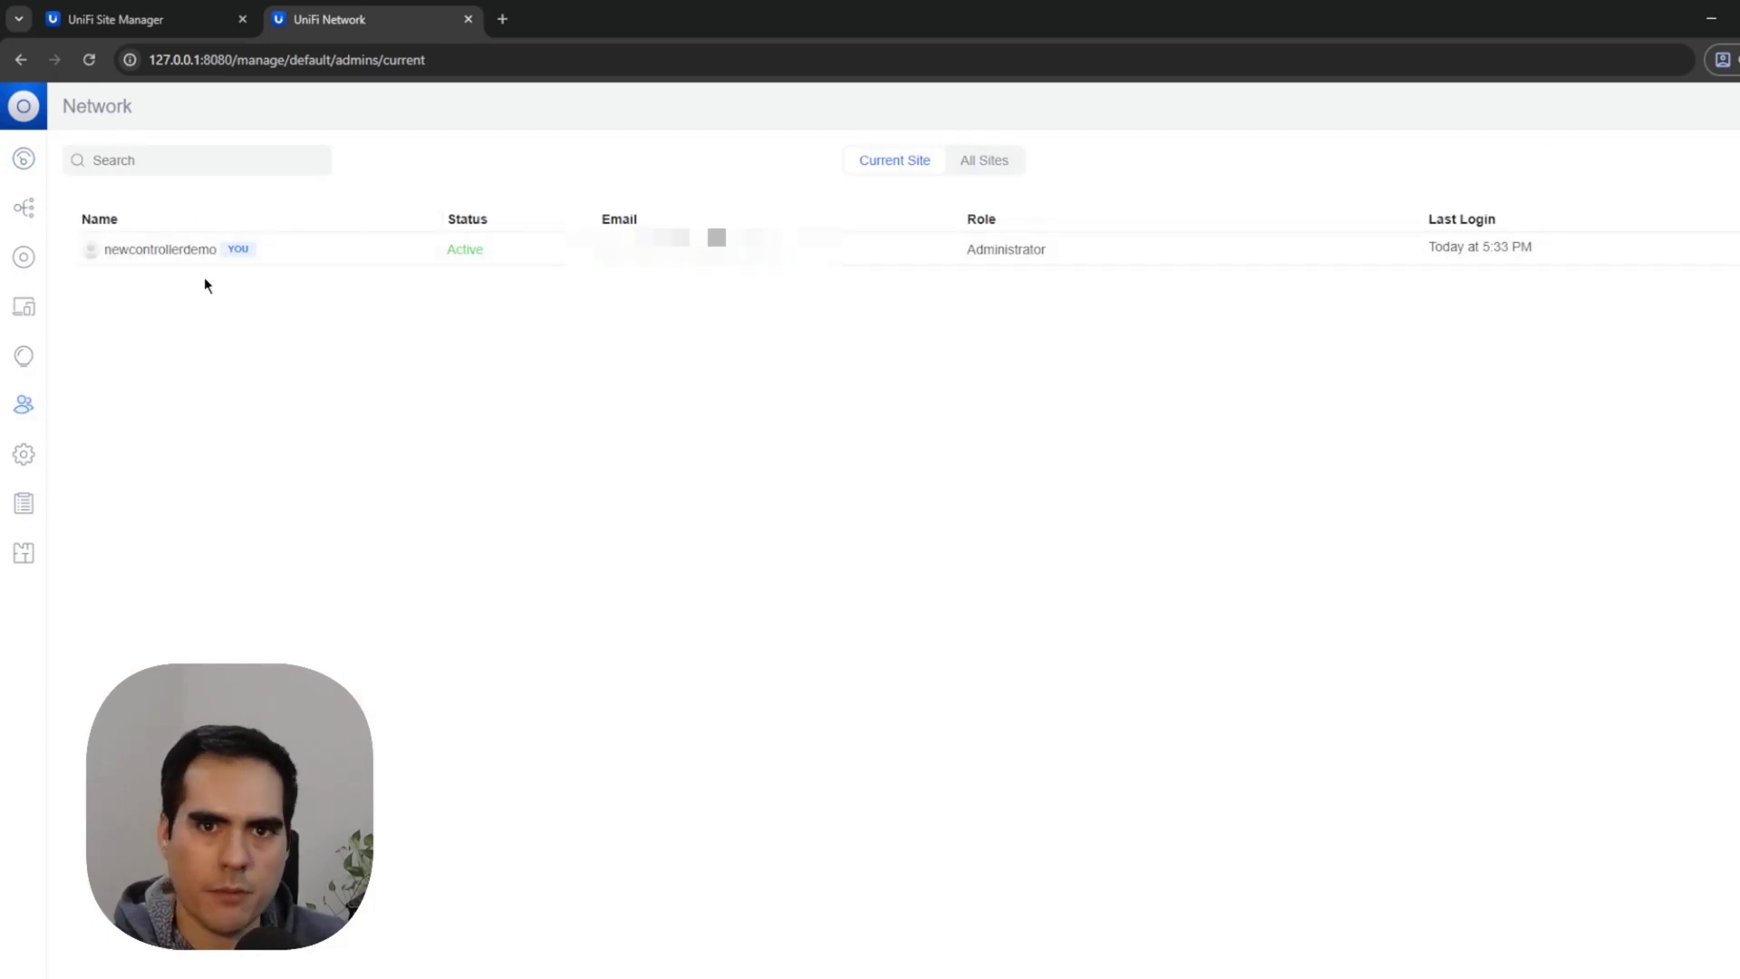
pyautogui.click(1722, 106)
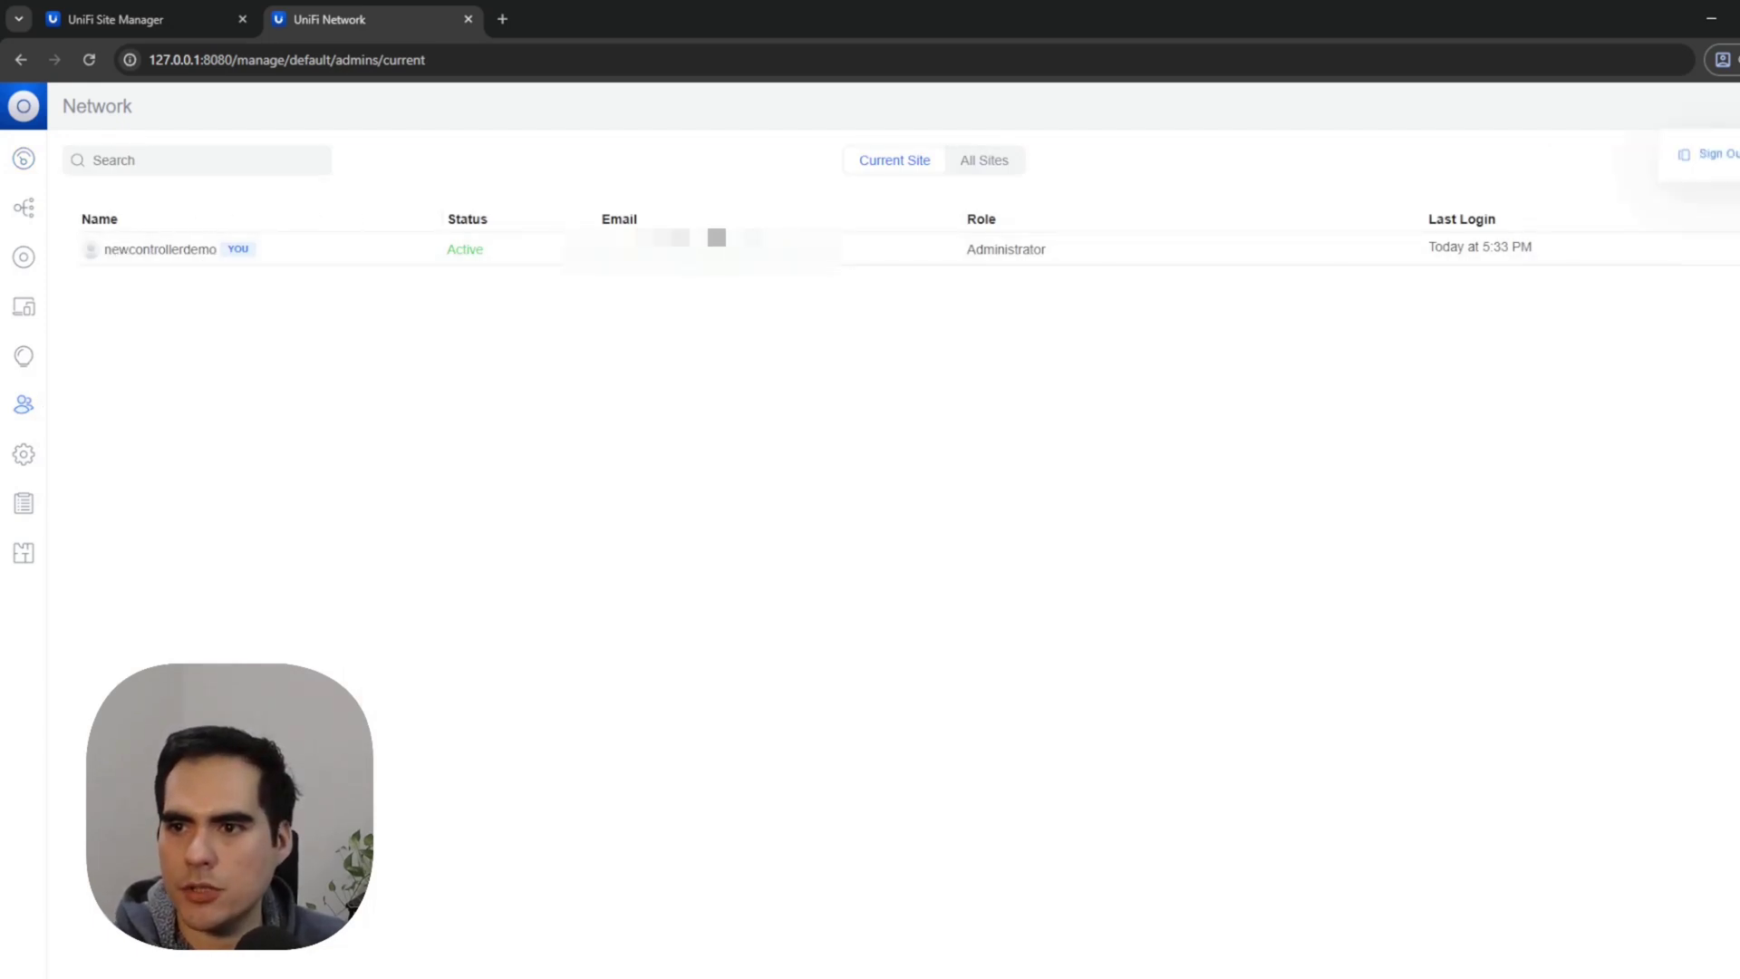
pyautogui.click(1709, 156)
# Sign in again with the local admin username and password
pyautogui.write('newcontrollerdemo')
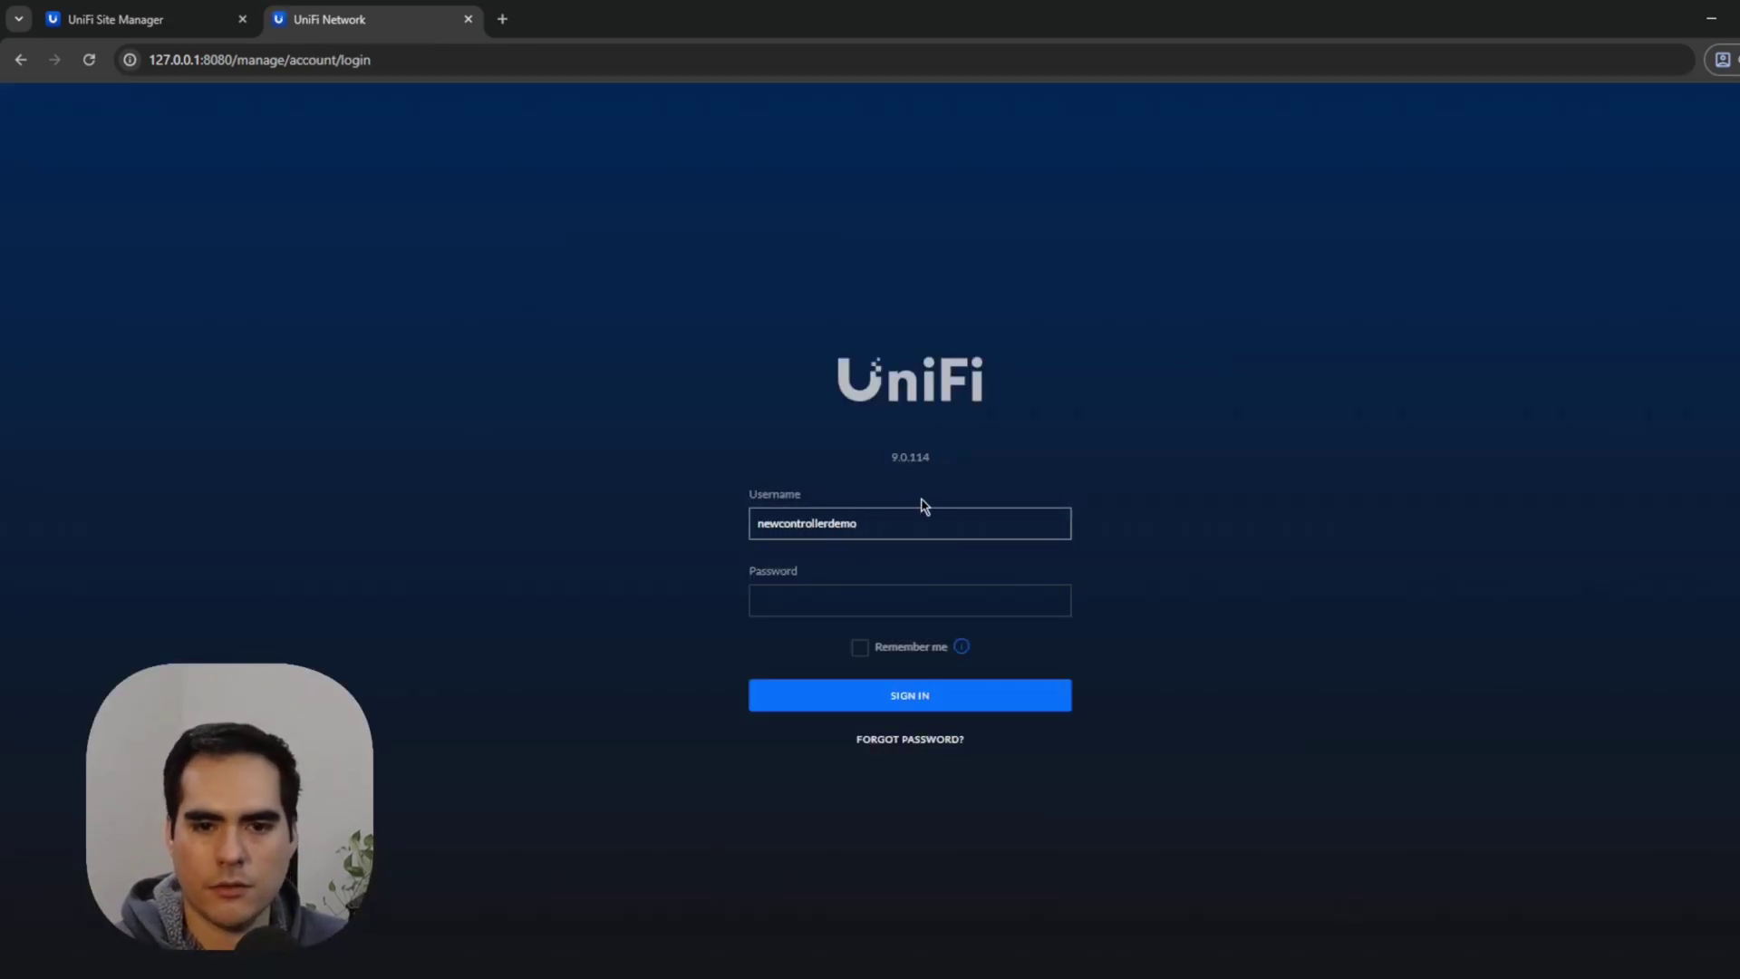
pyautogui.press('Tab')
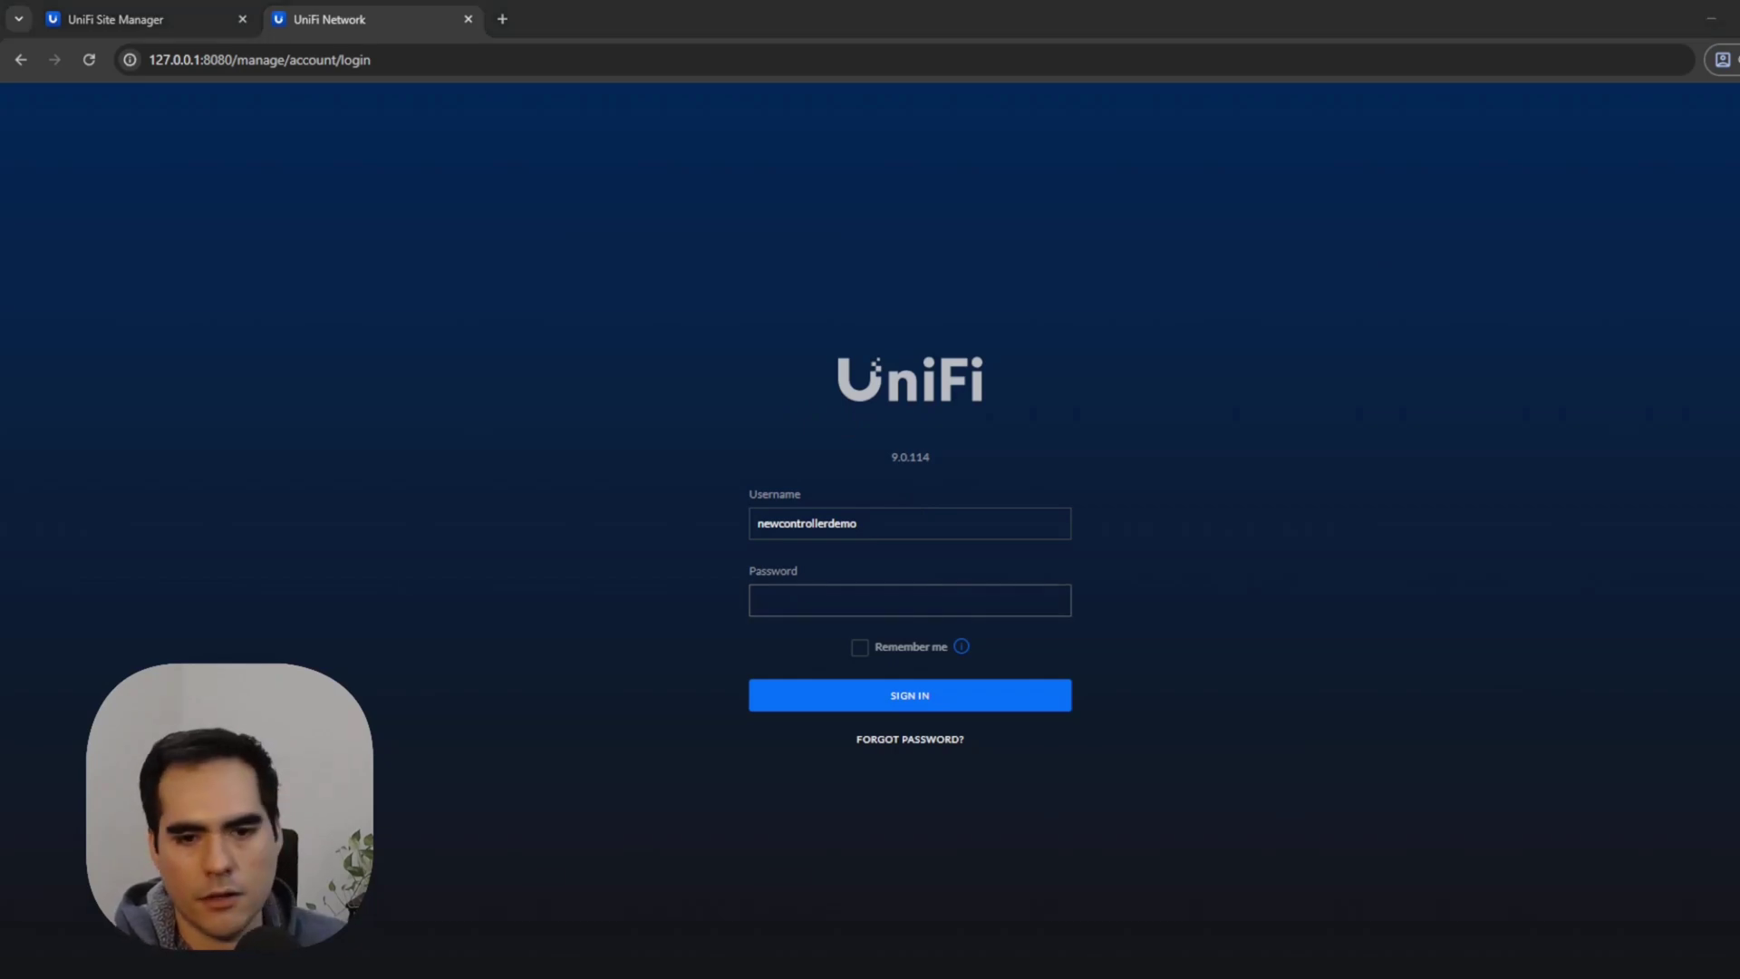
pyautogui.hotkey('ctrl', 'v')
pyautogui.click(1008, 694)
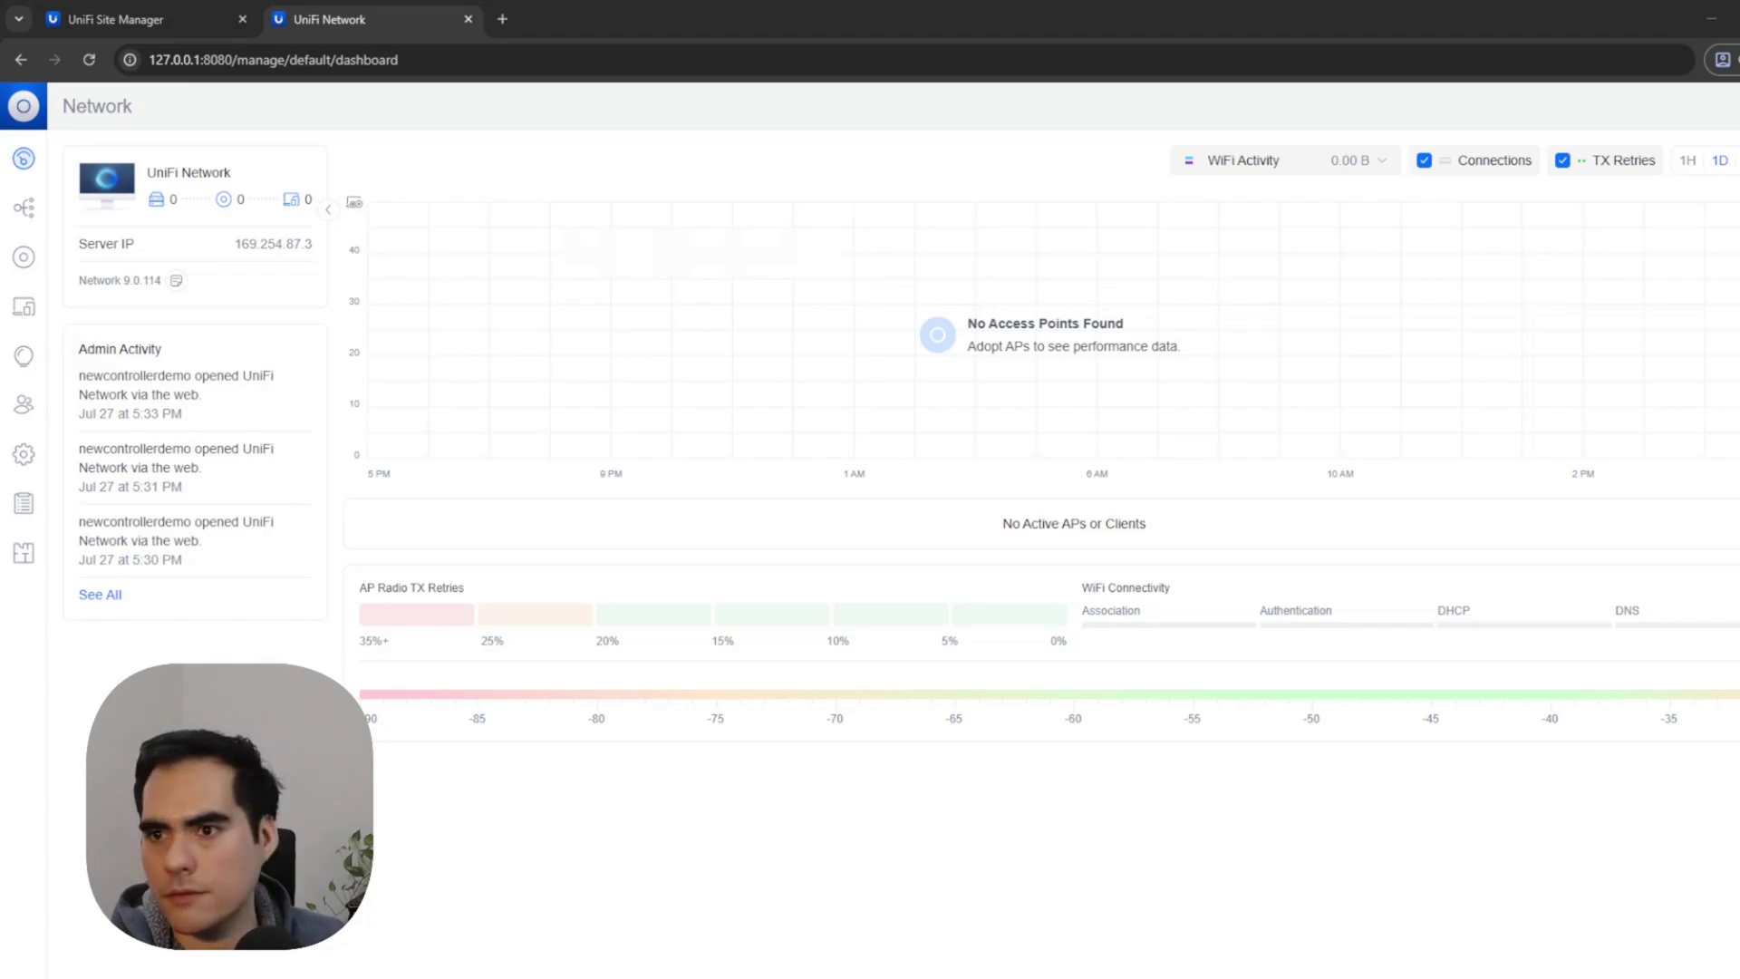
# Sign out of the controller, then sign in as 'administrator' with the pasted account password
pyautogui.click(1735, 106)
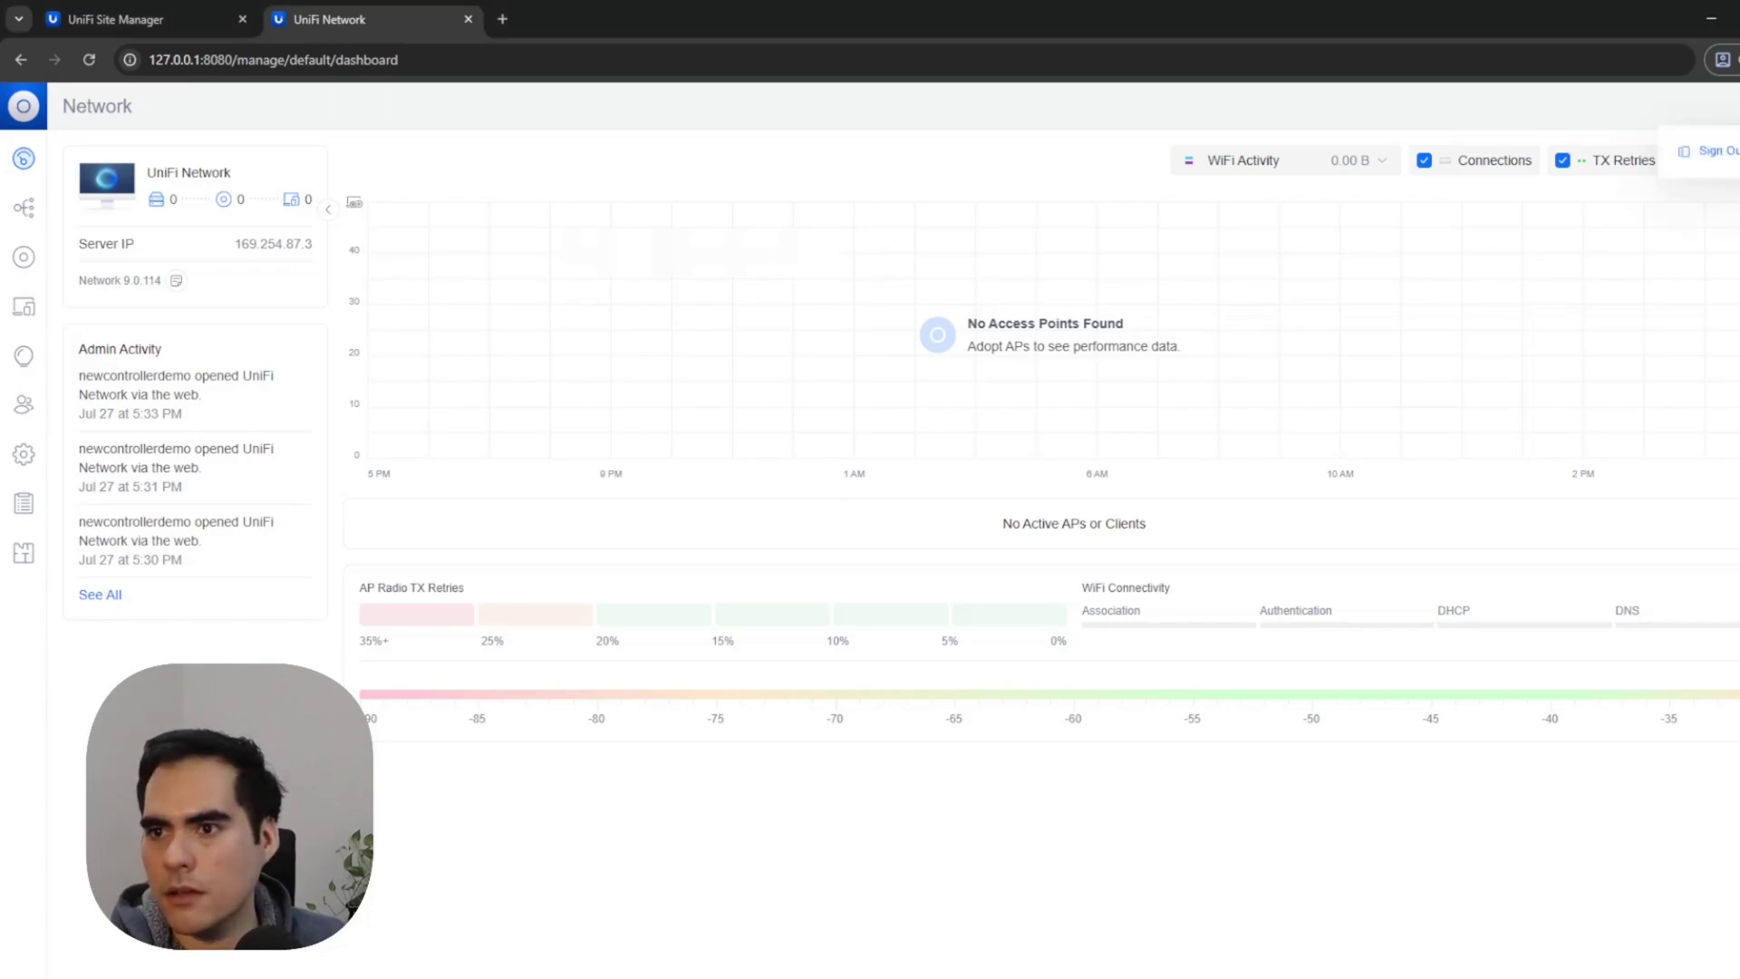
pyautogui.click(1711, 152)
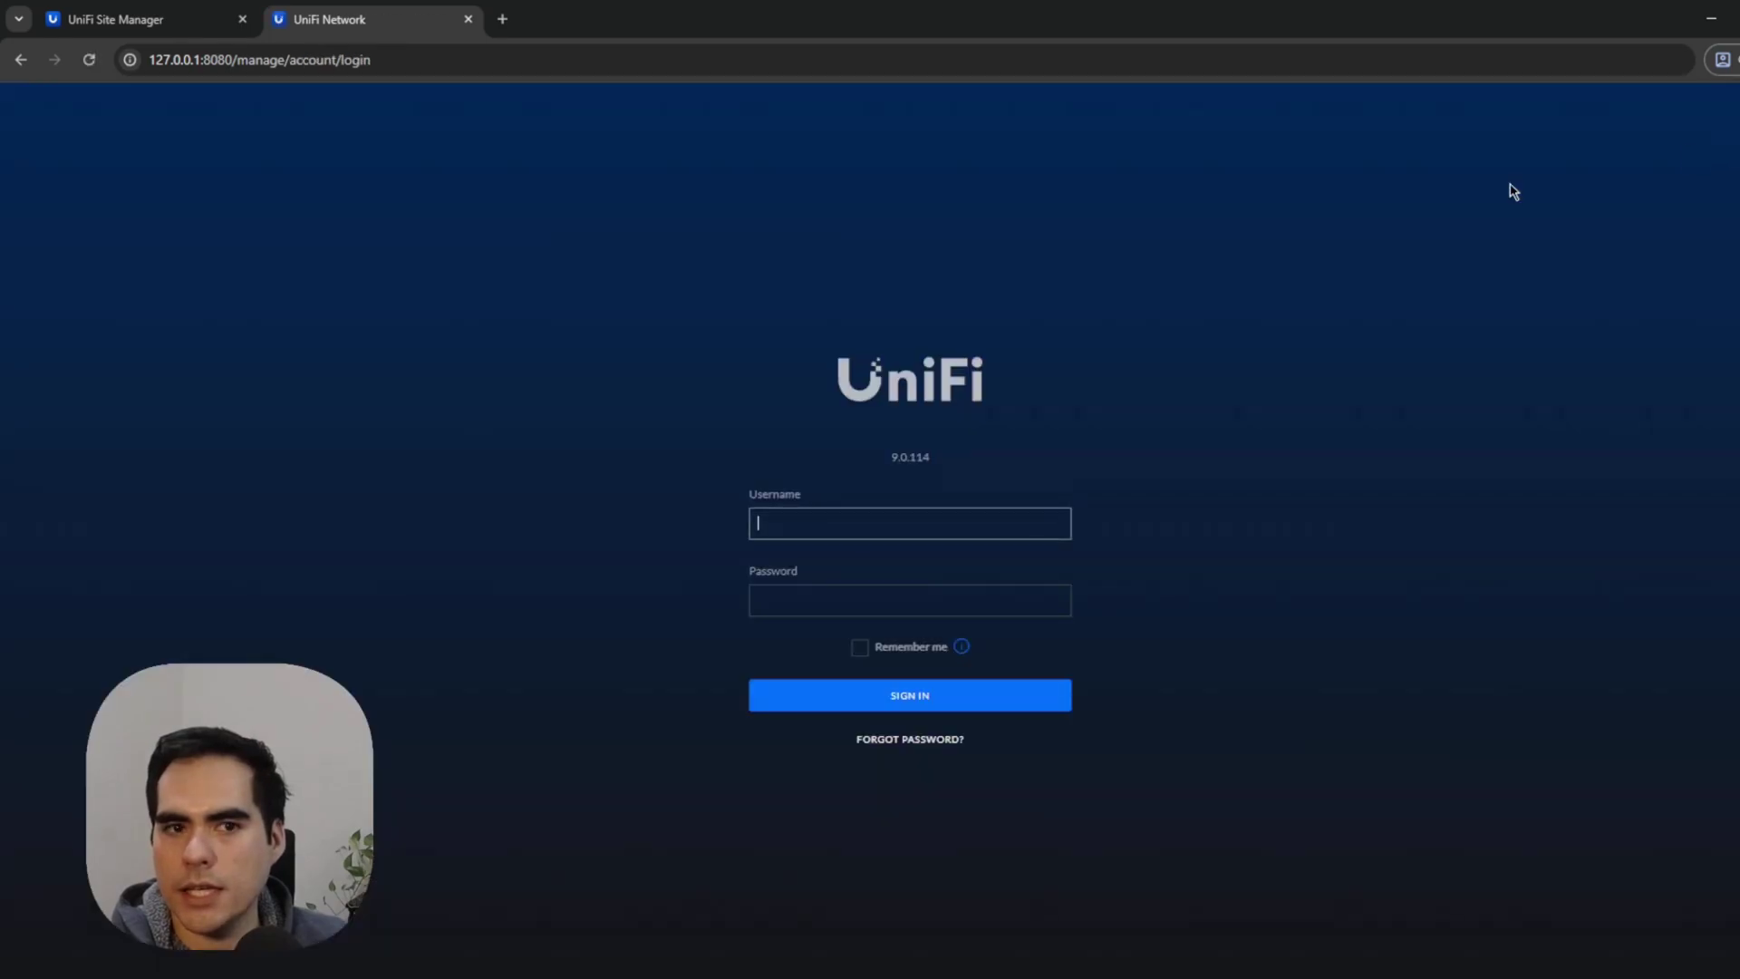
pyautogui.click(775, 524)
pyautogui.write('admin')
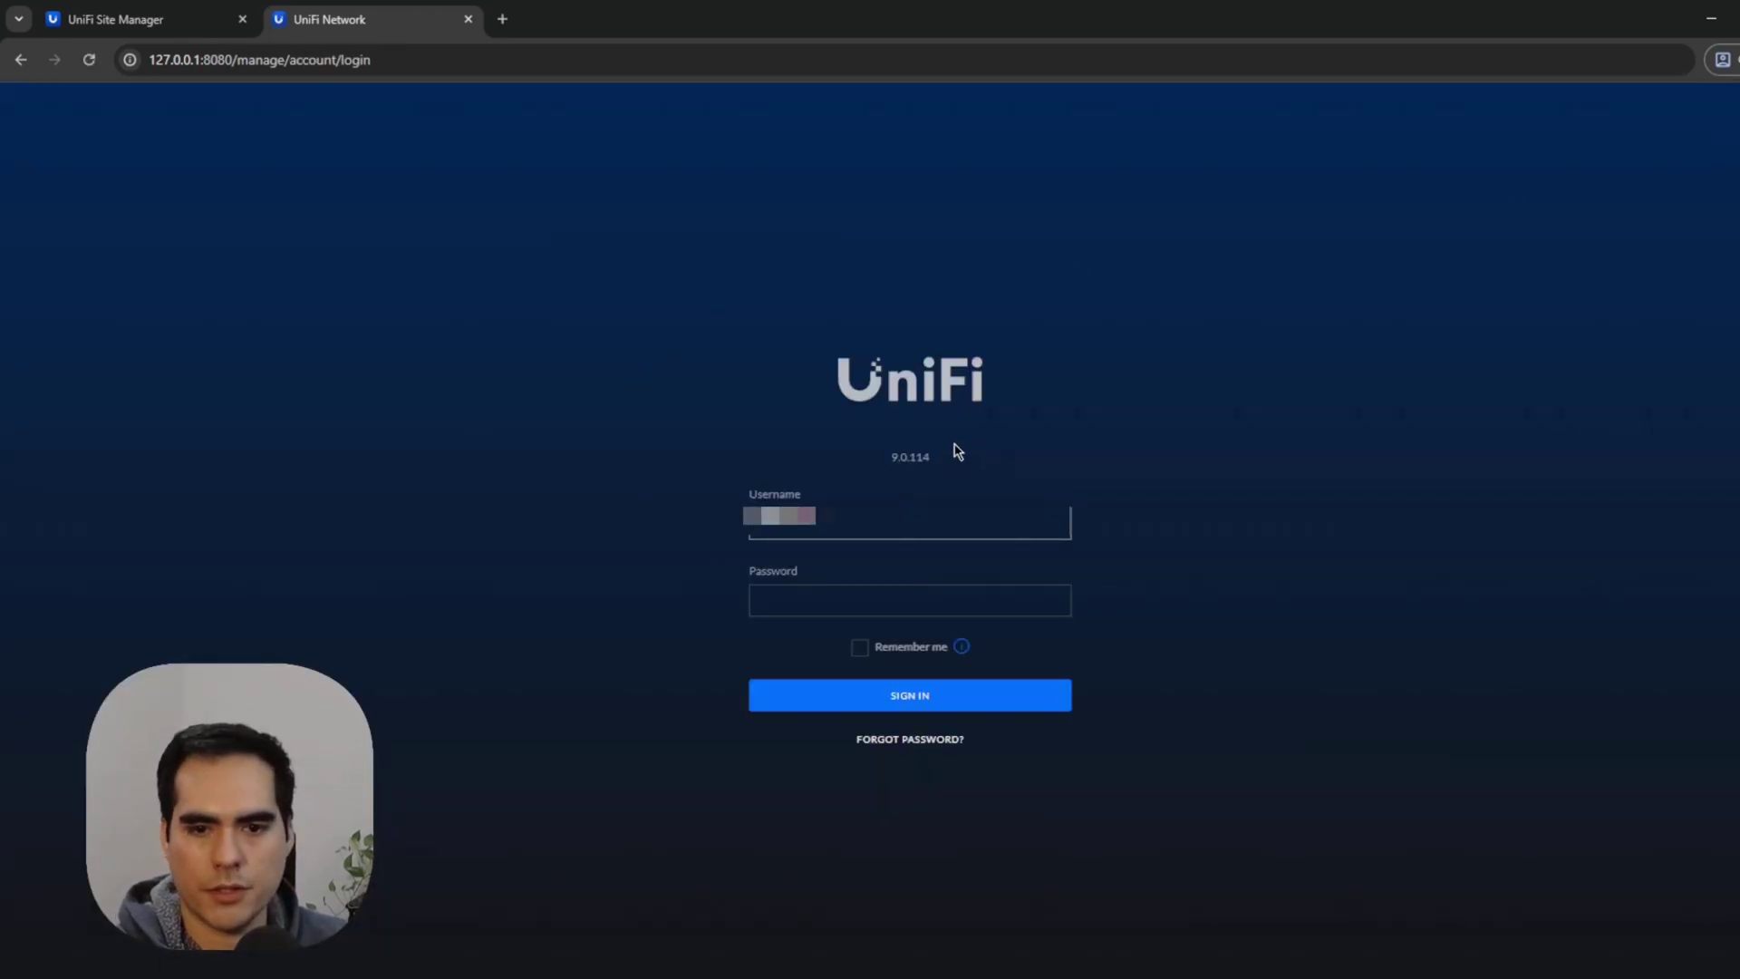
pyautogui.write('istrator')
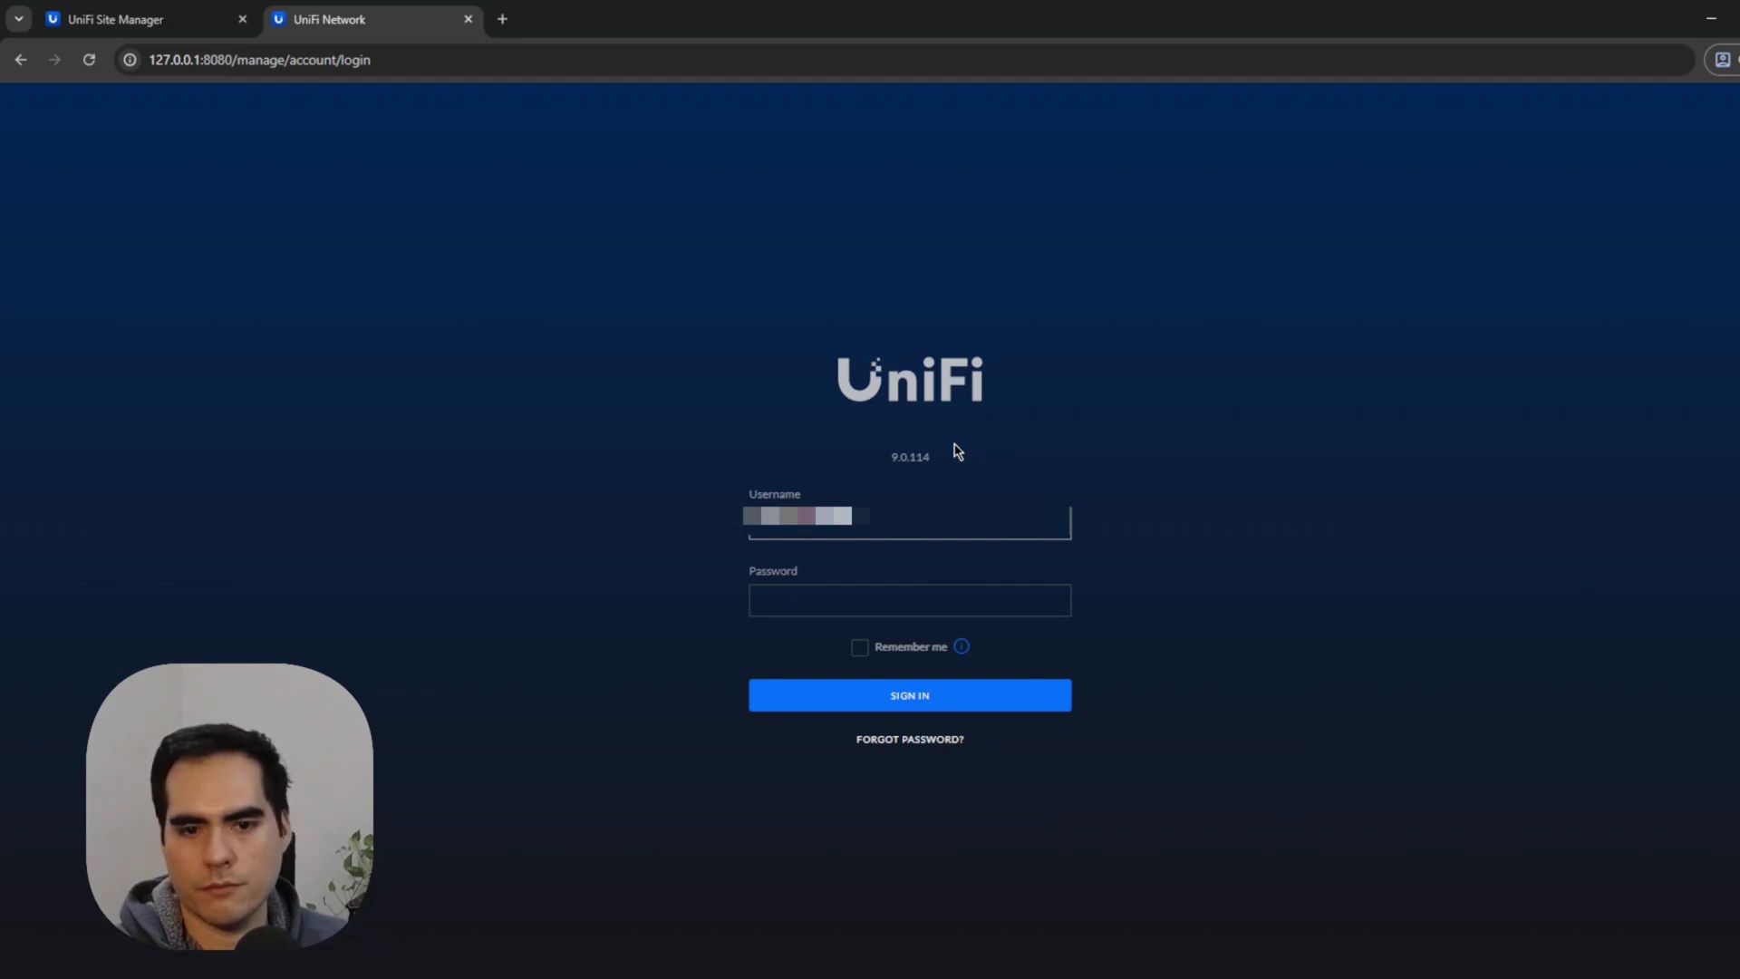
pyautogui.press('Tab')
pyautogui.hotkey('ctrl', 'v')
pyautogui.click(922, 707)
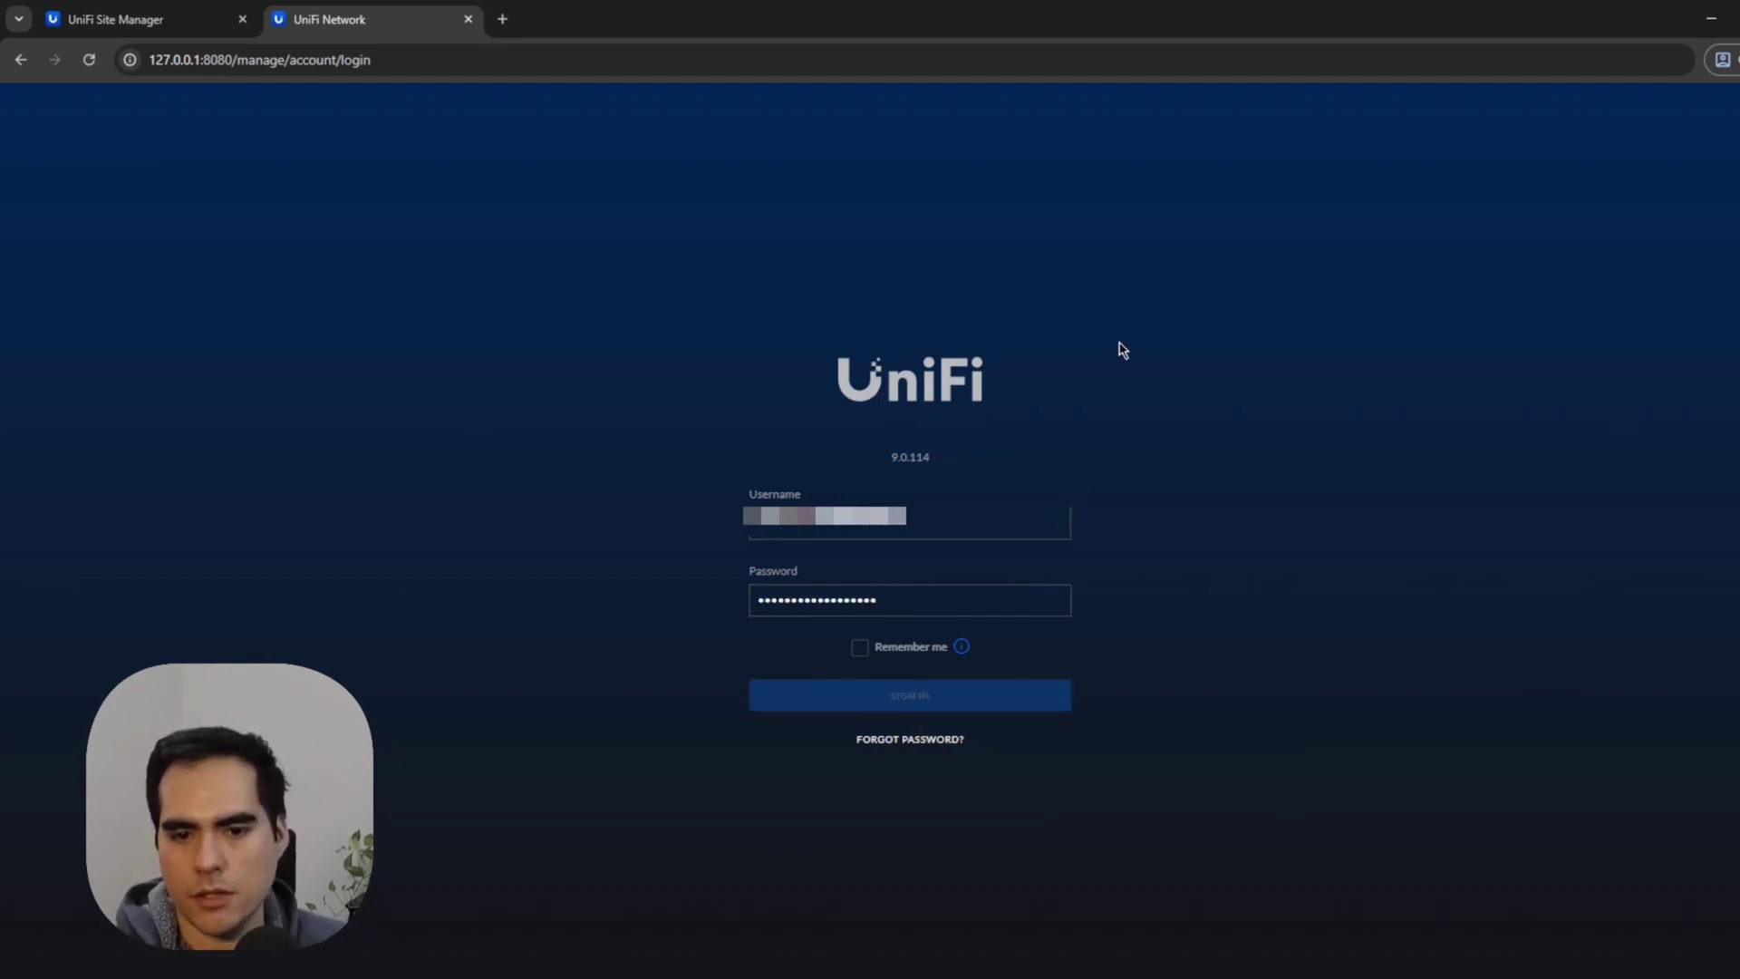
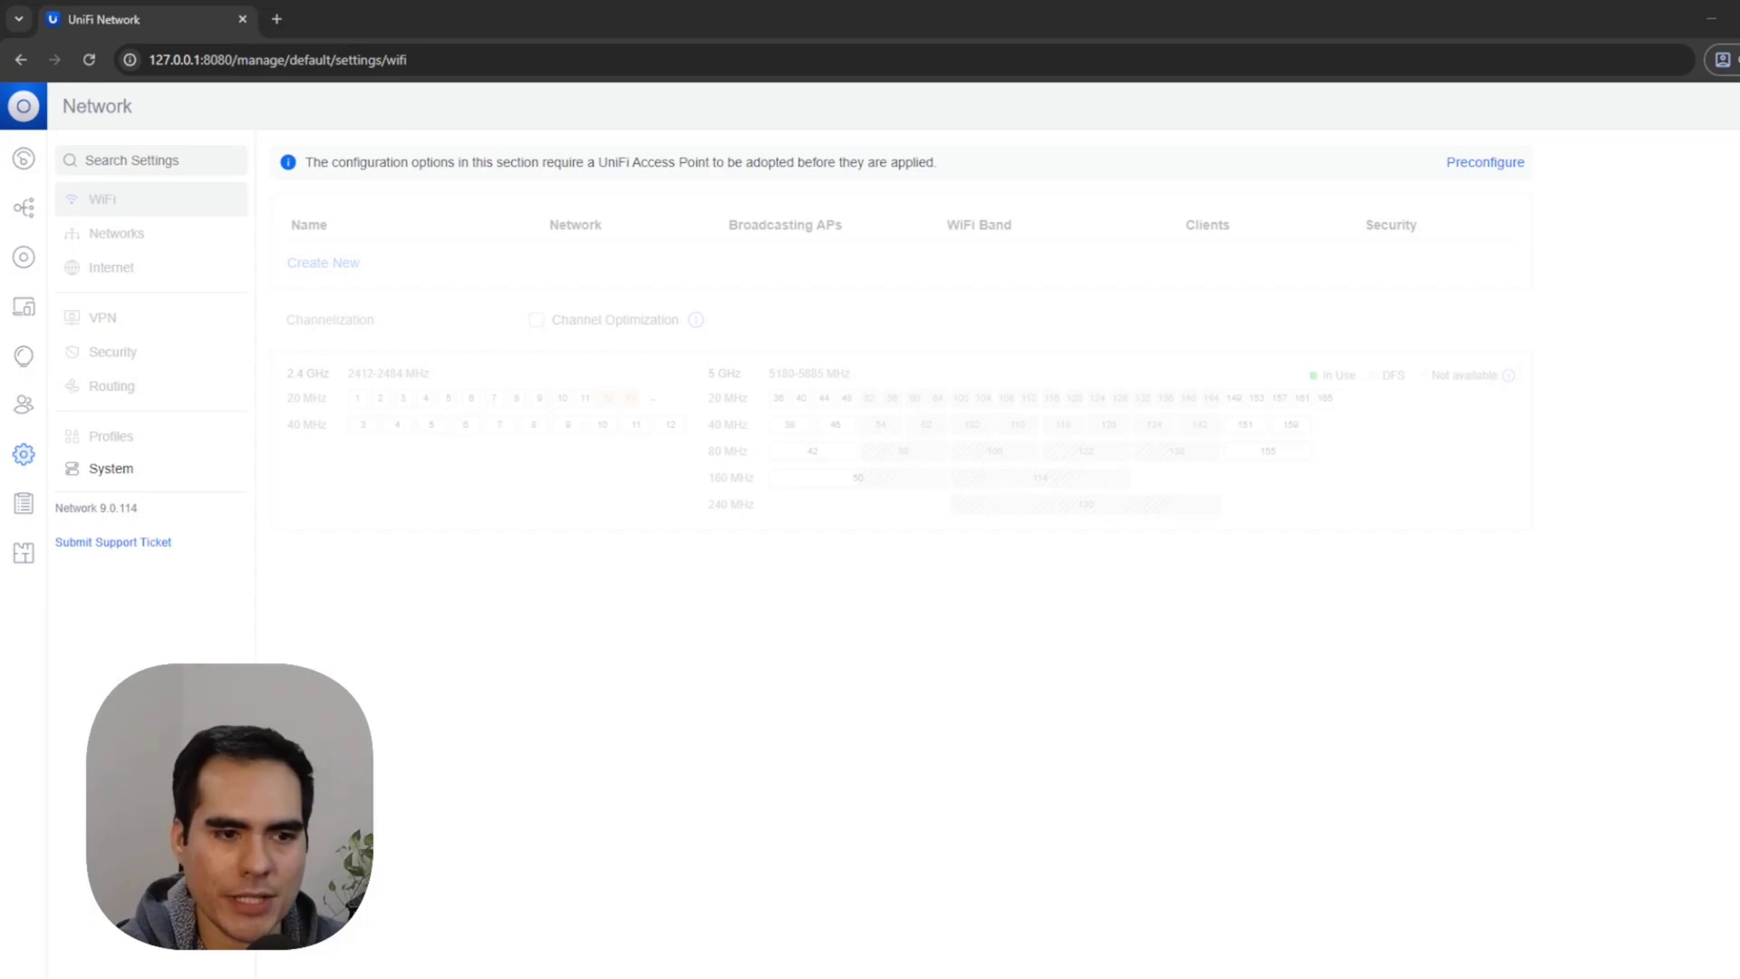
# Turn on Remote Management in the System > Advanced settings
pyautogui.click(109, 468)
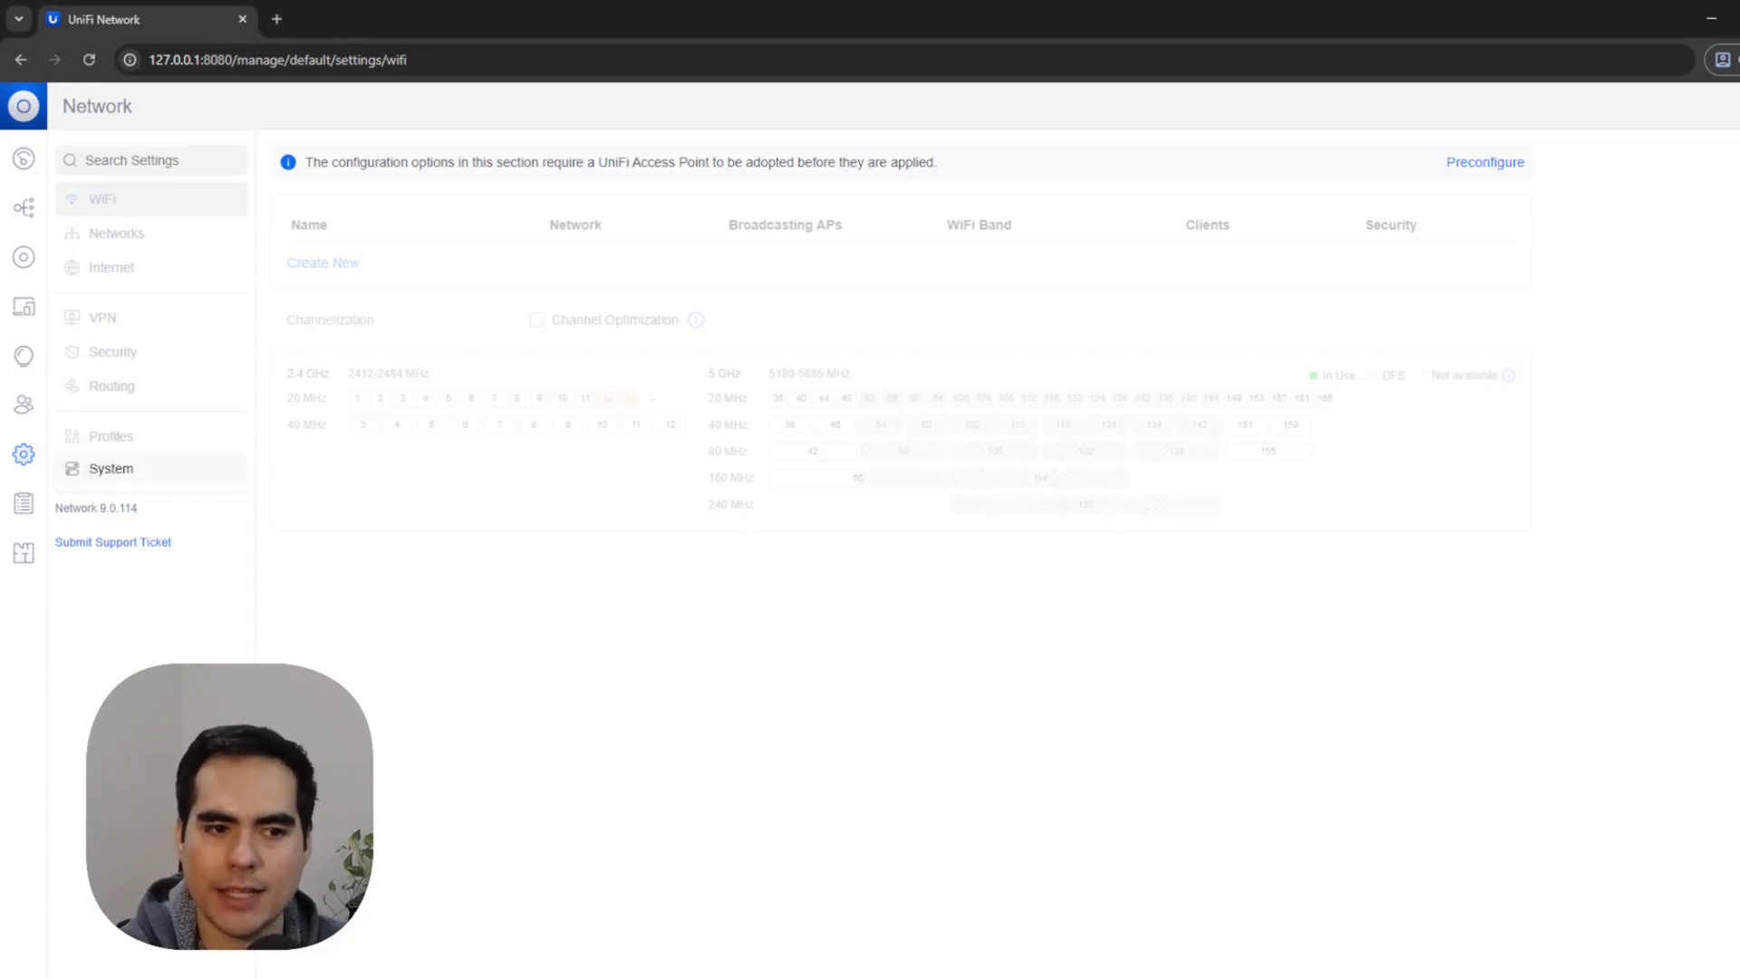
pyautogui.click(680, 170)
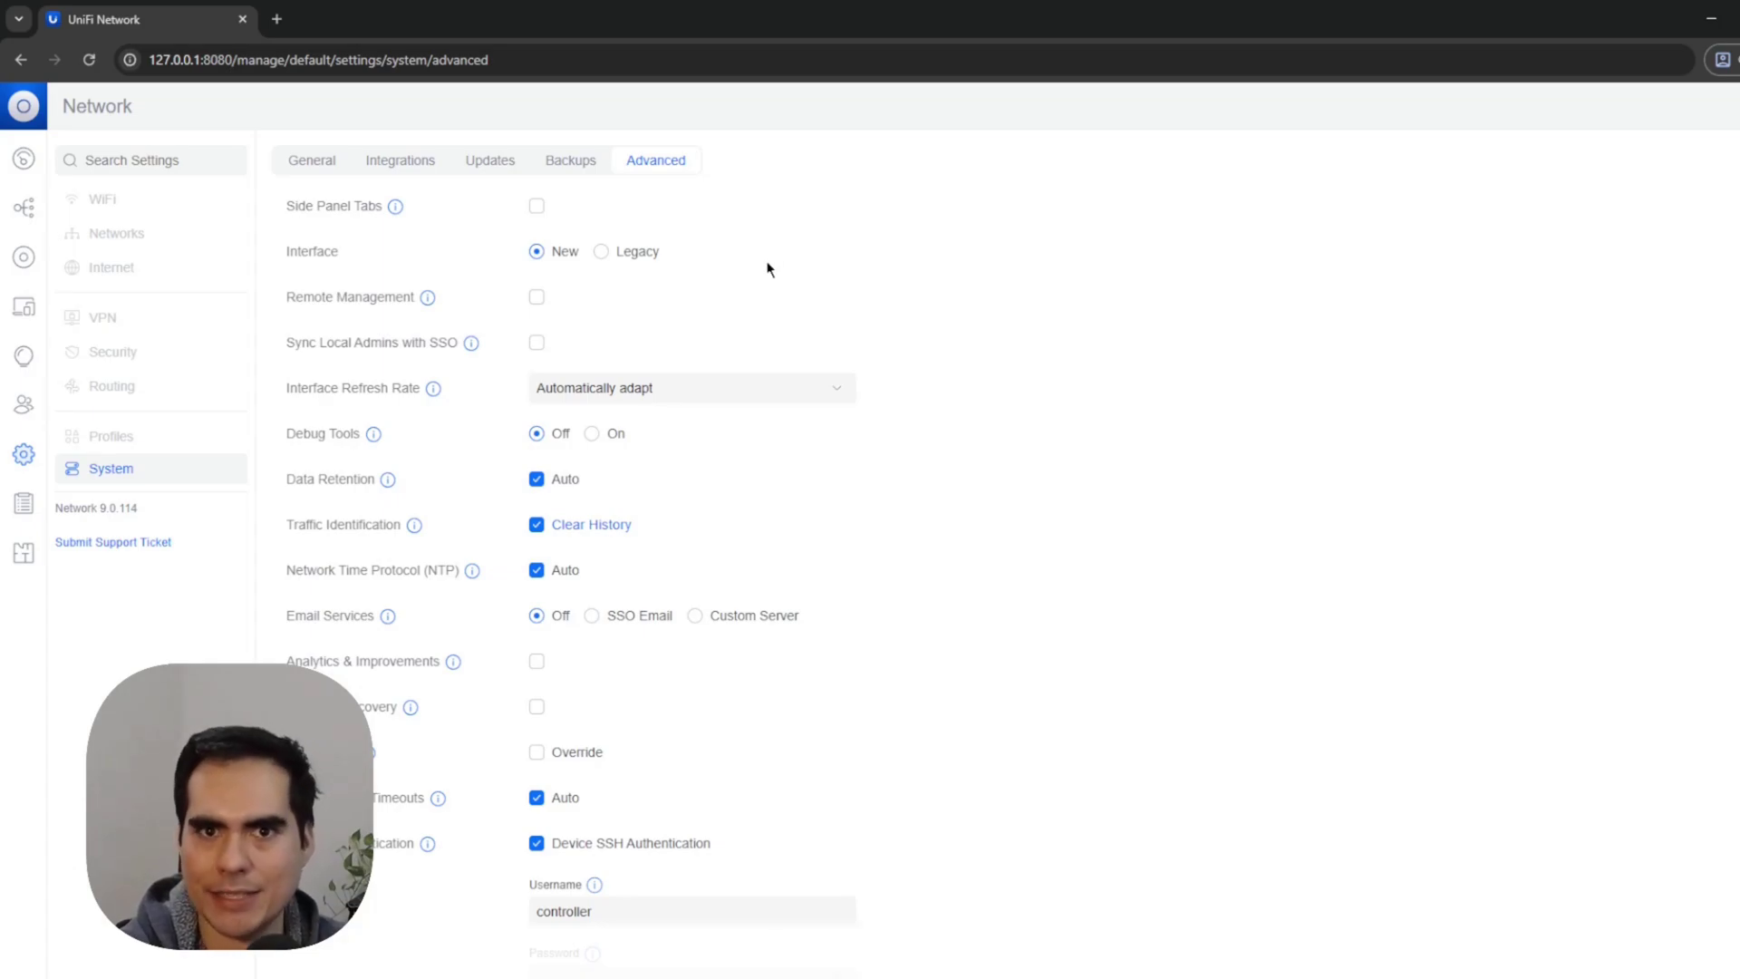
pyautogui.click(537, 297)
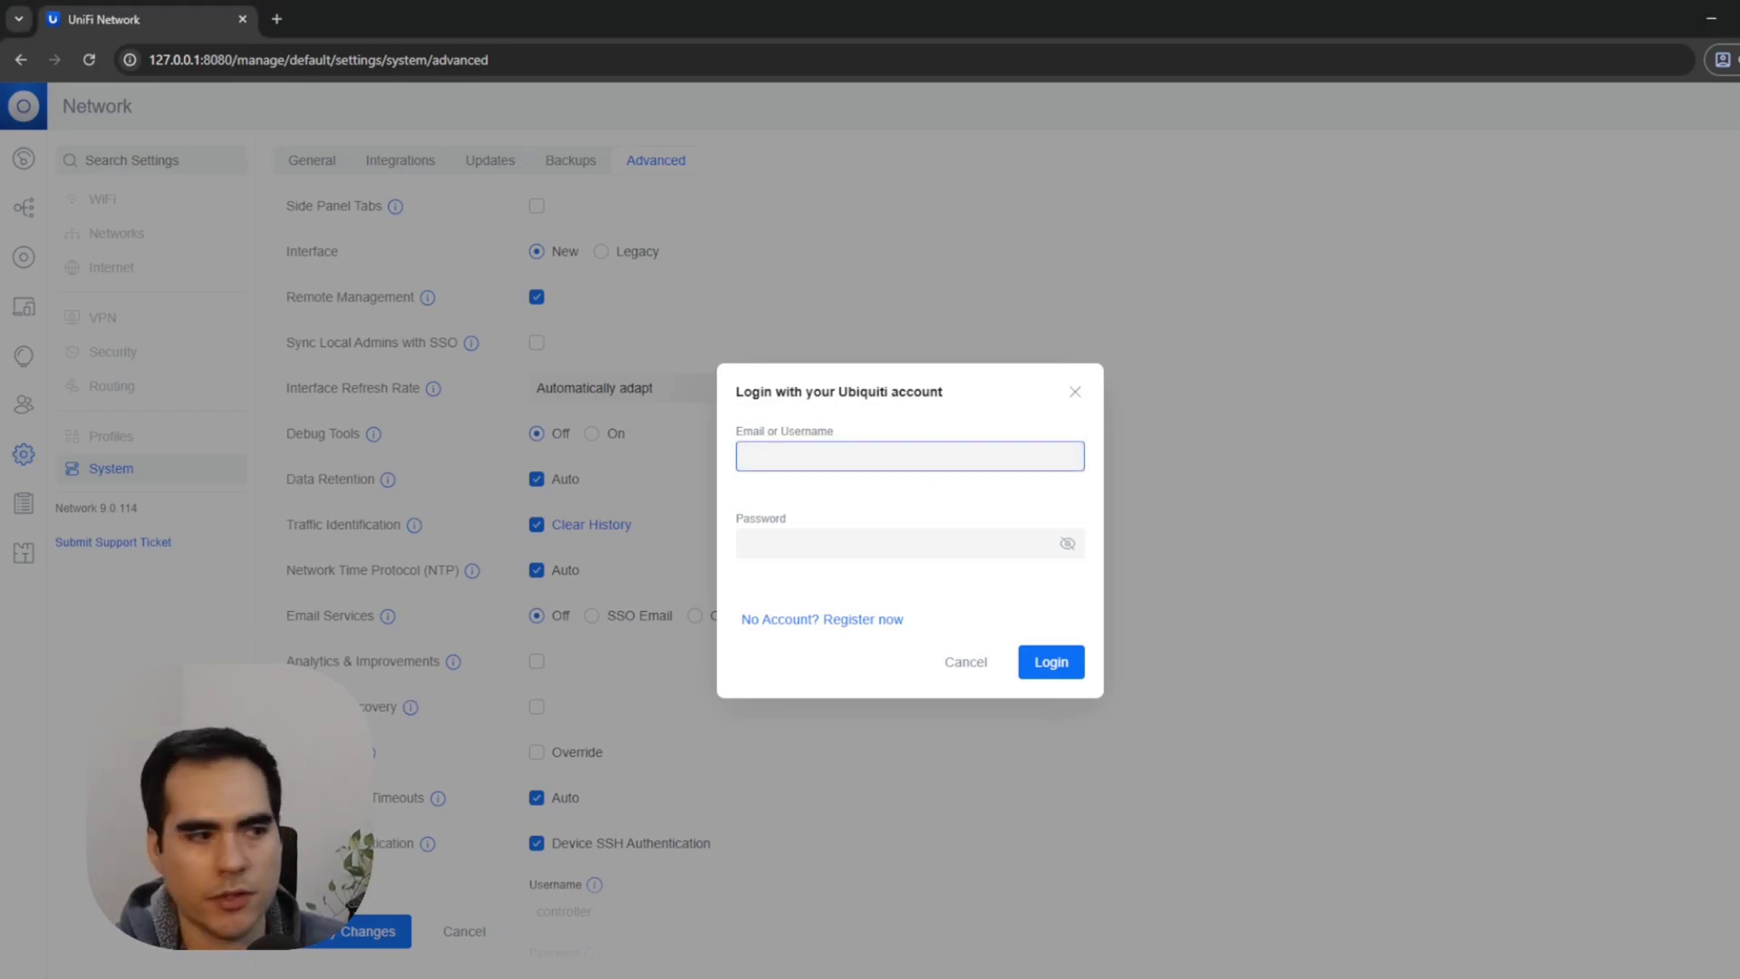
# Log in with the Ubiquiti account password and confirm with the two-factor verification code
pyautogui.click(915, 544)
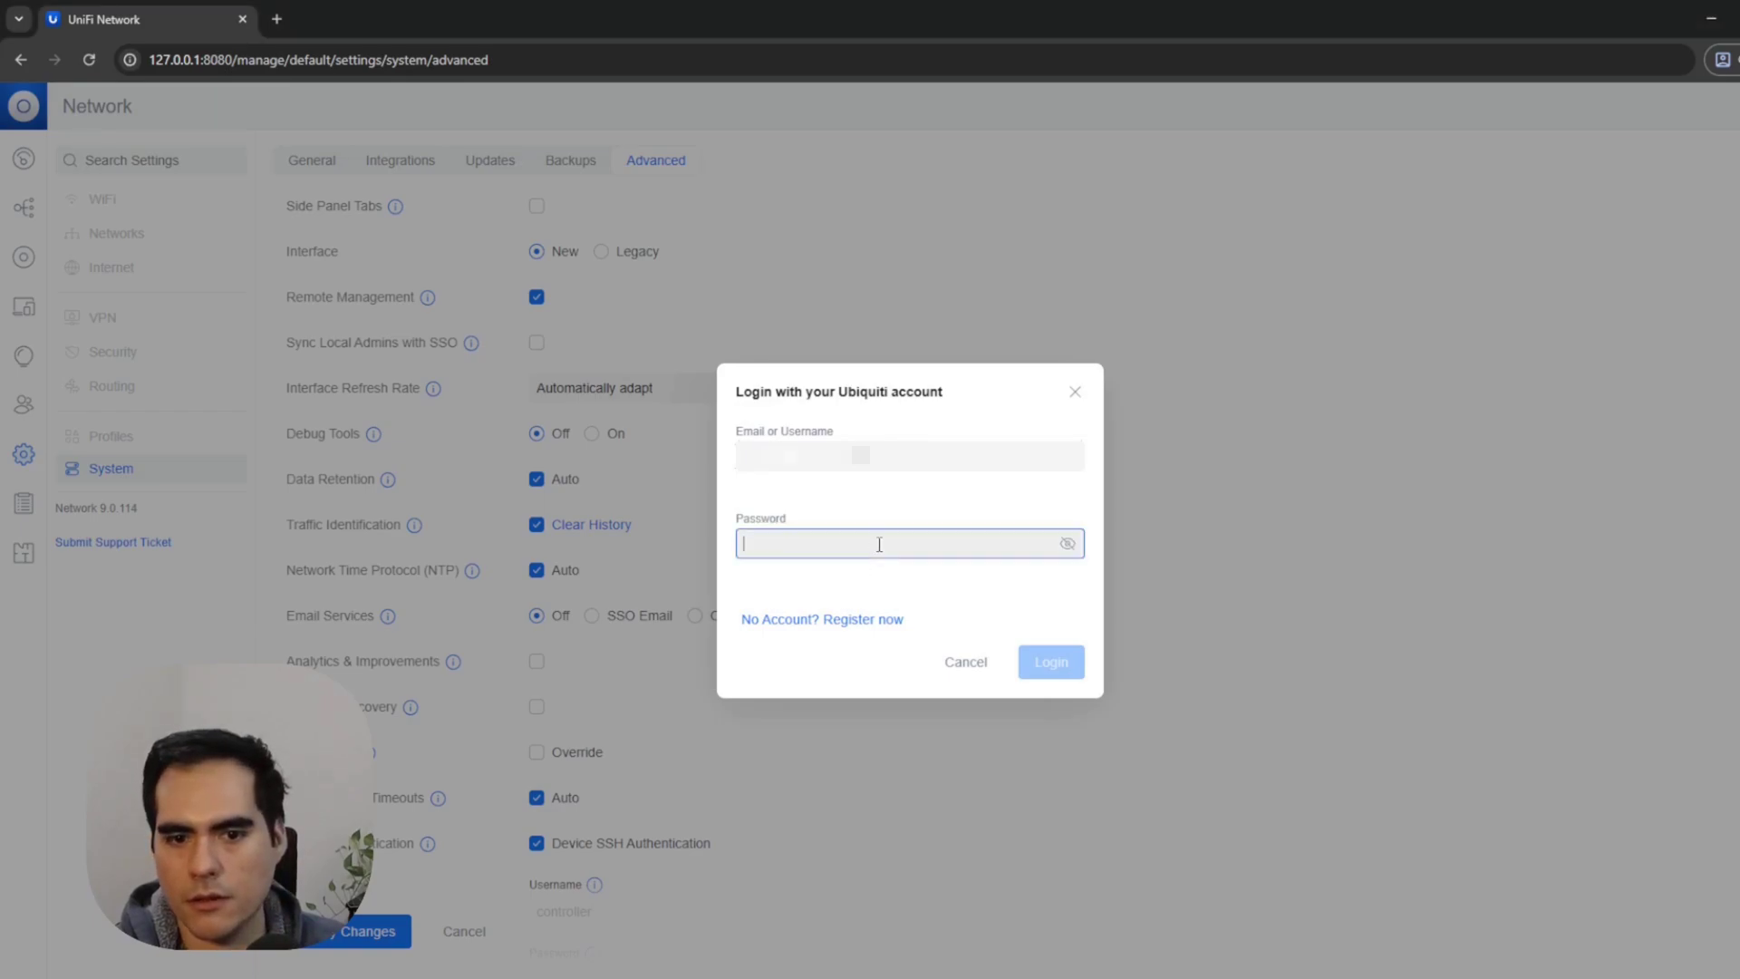
pyautogui.hotkey('ctrl', 'v')
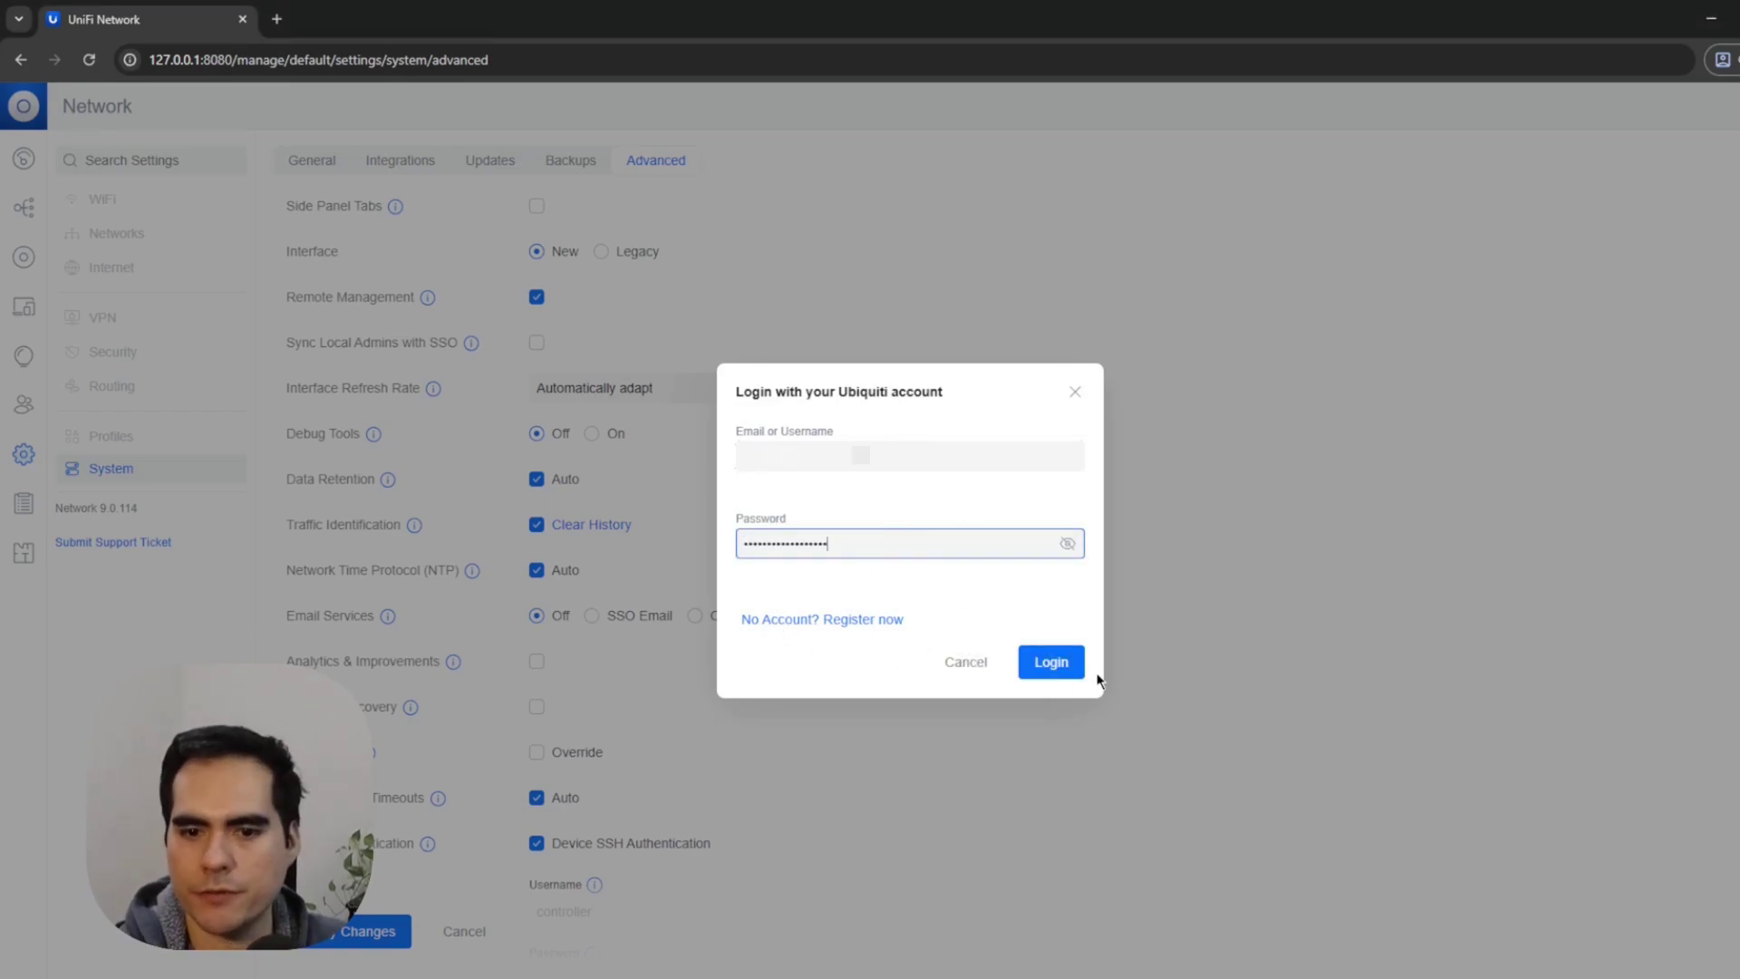
pyautogui.click(1079, 669)
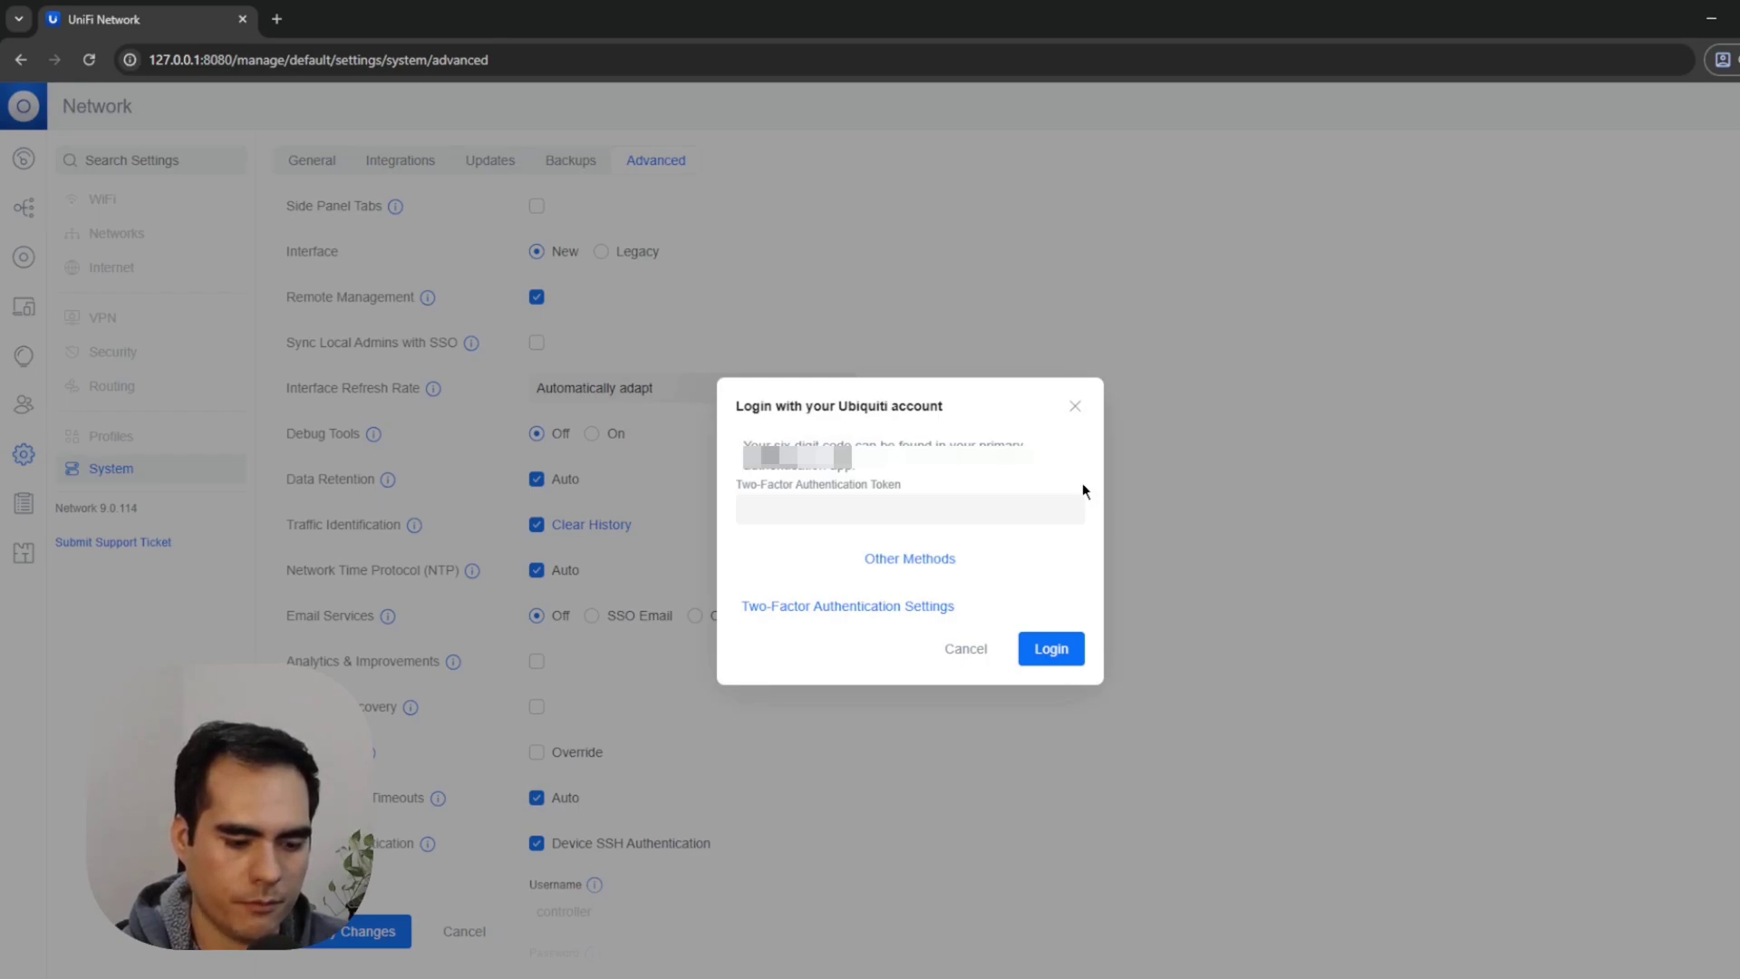
pyautogui.click(958, 509)
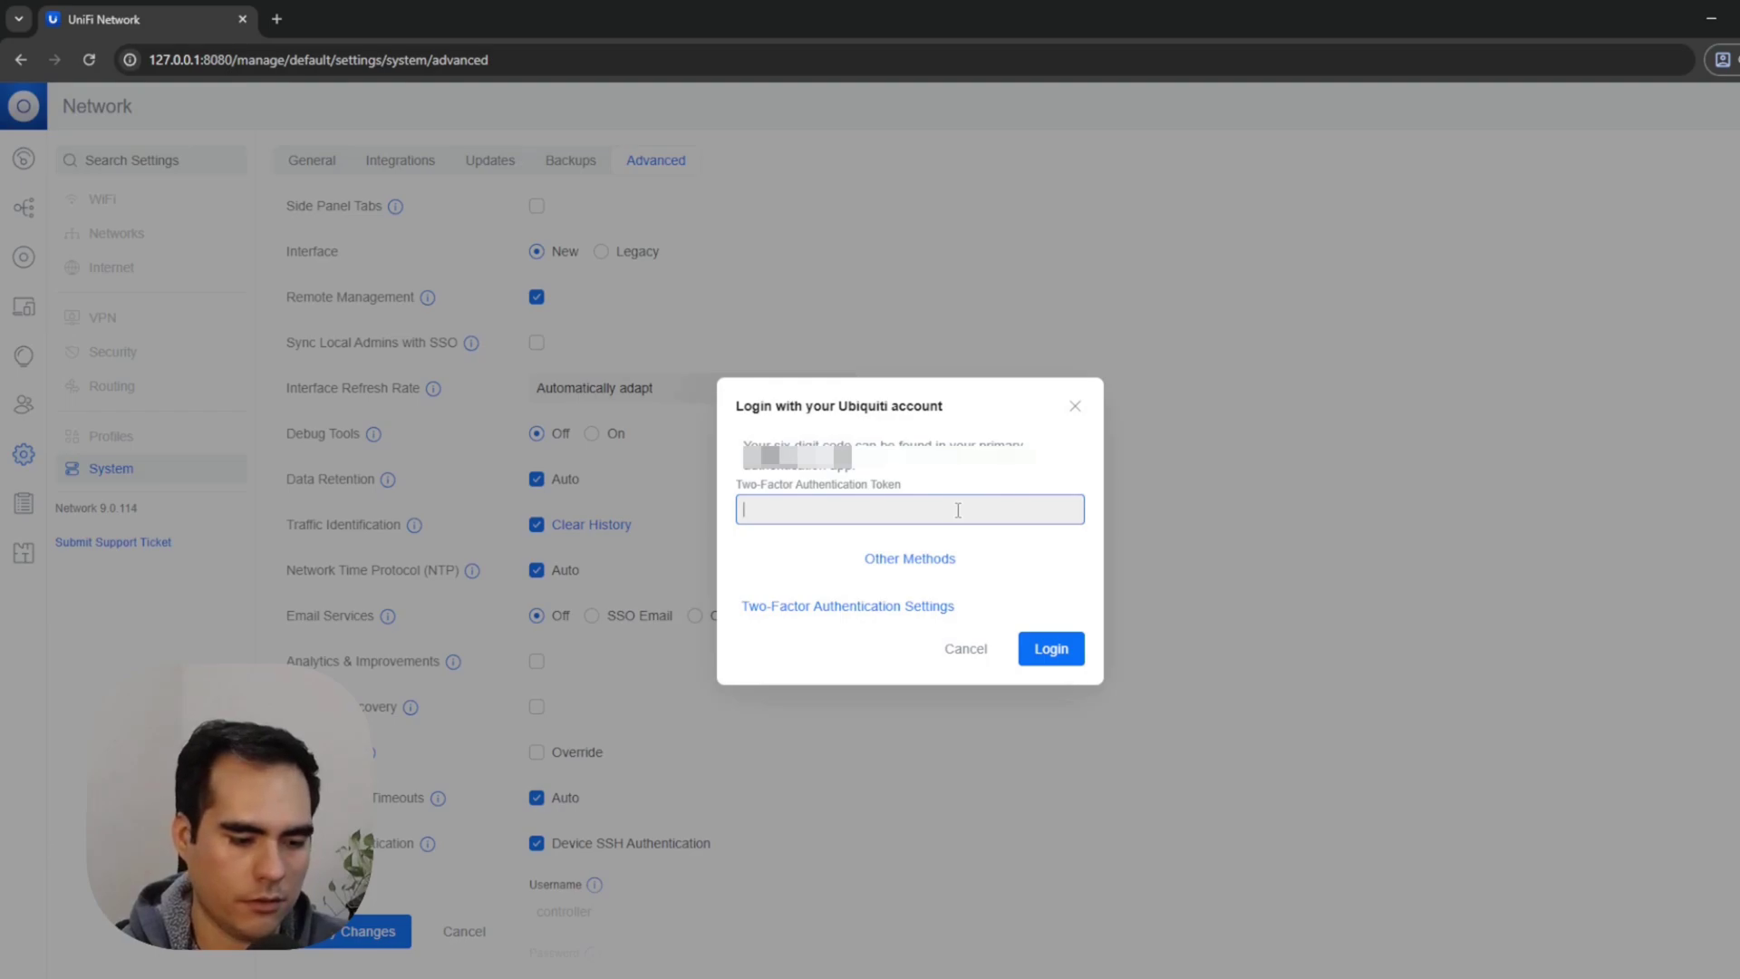
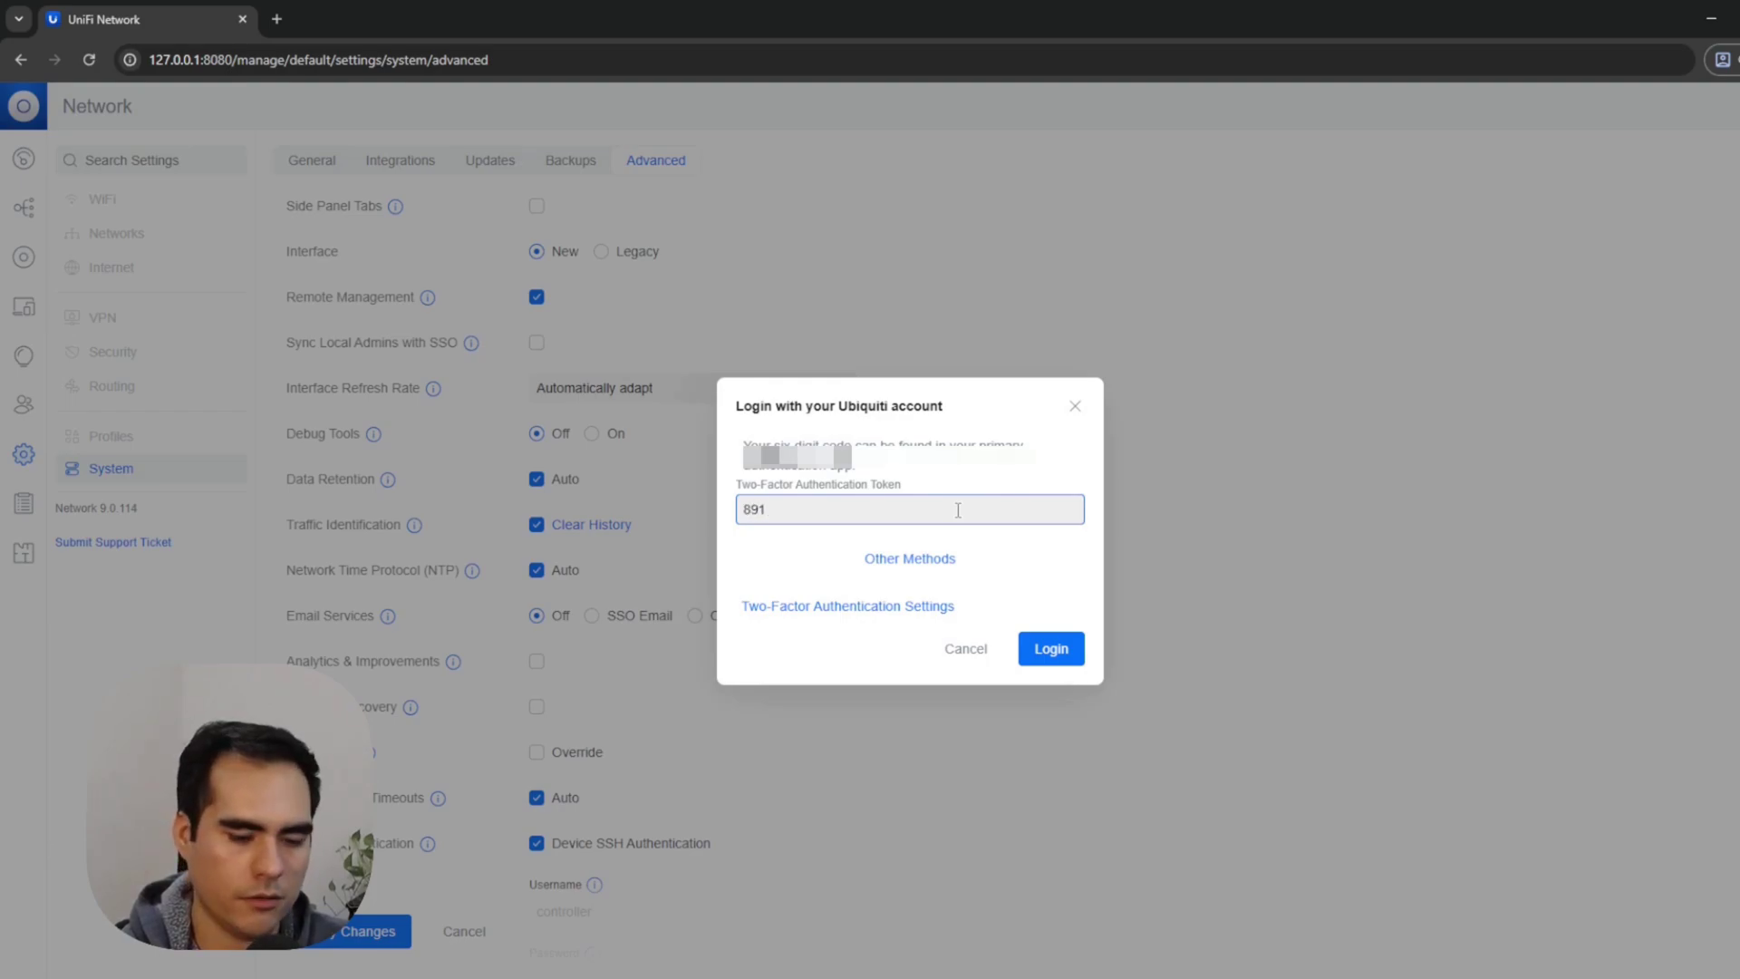
pyautogui.click(1051, 648)
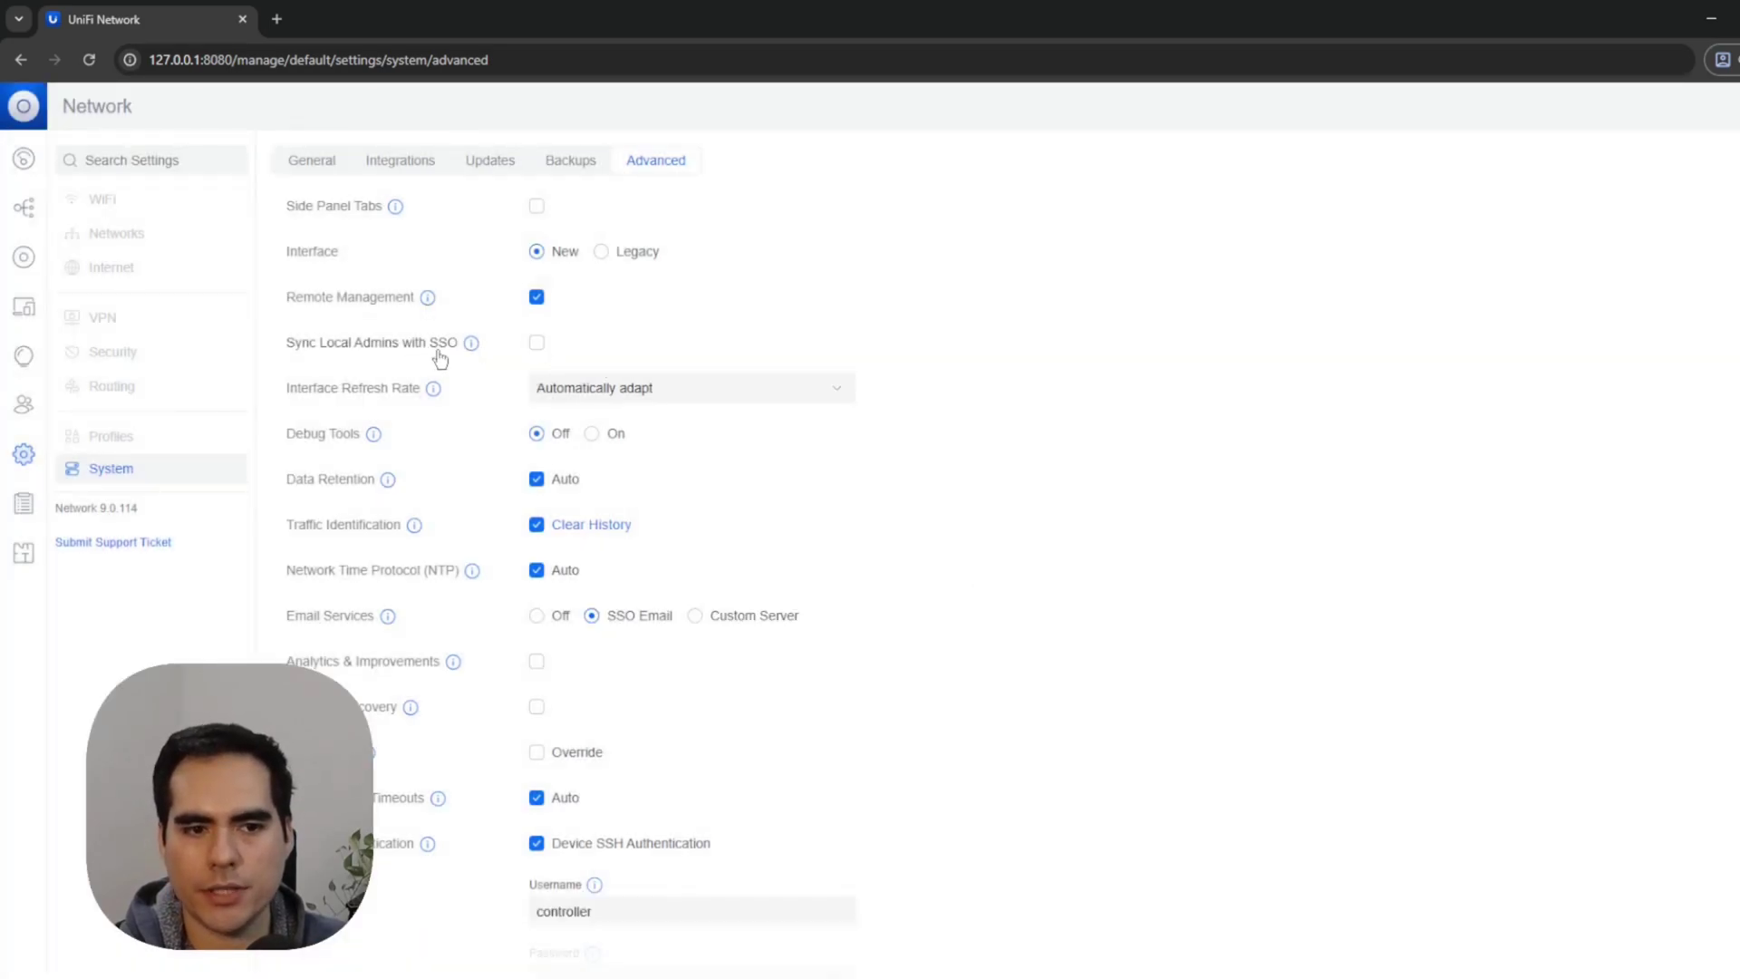
# Enable Sync Local Admins with SSO and apply the advanced system changes
pyautogui.moveTo(472, 344)
pyautogui.click(537, 342)
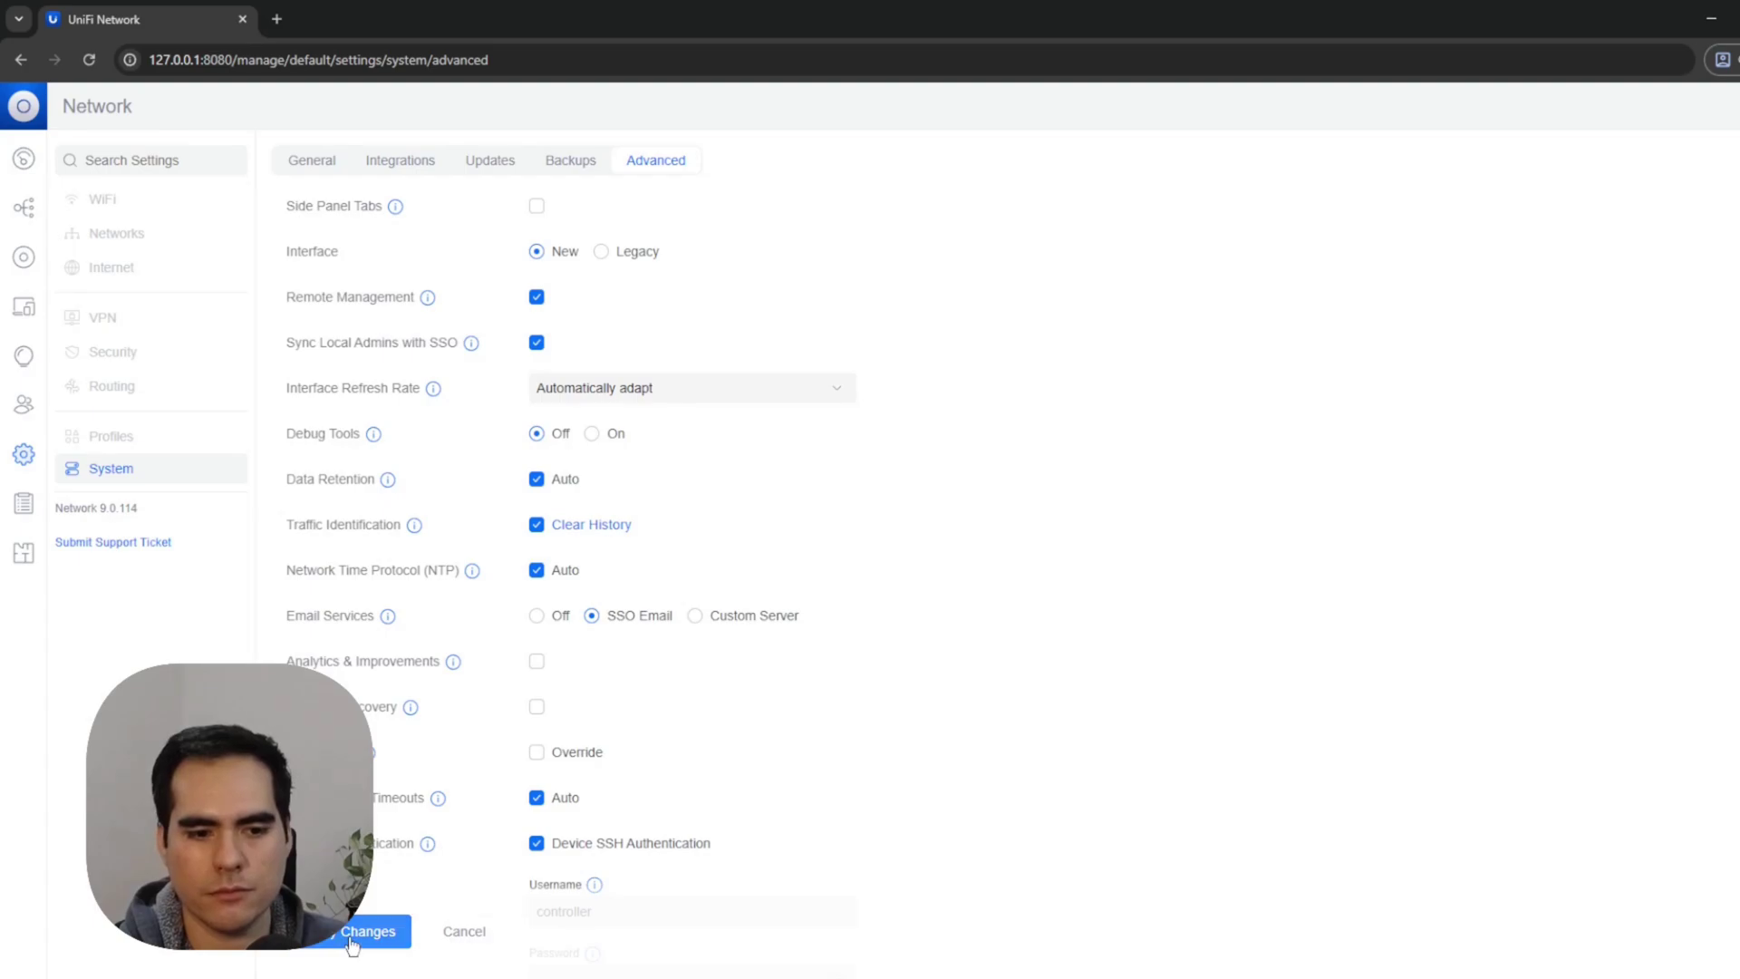
pyautogui.click(352, 940)
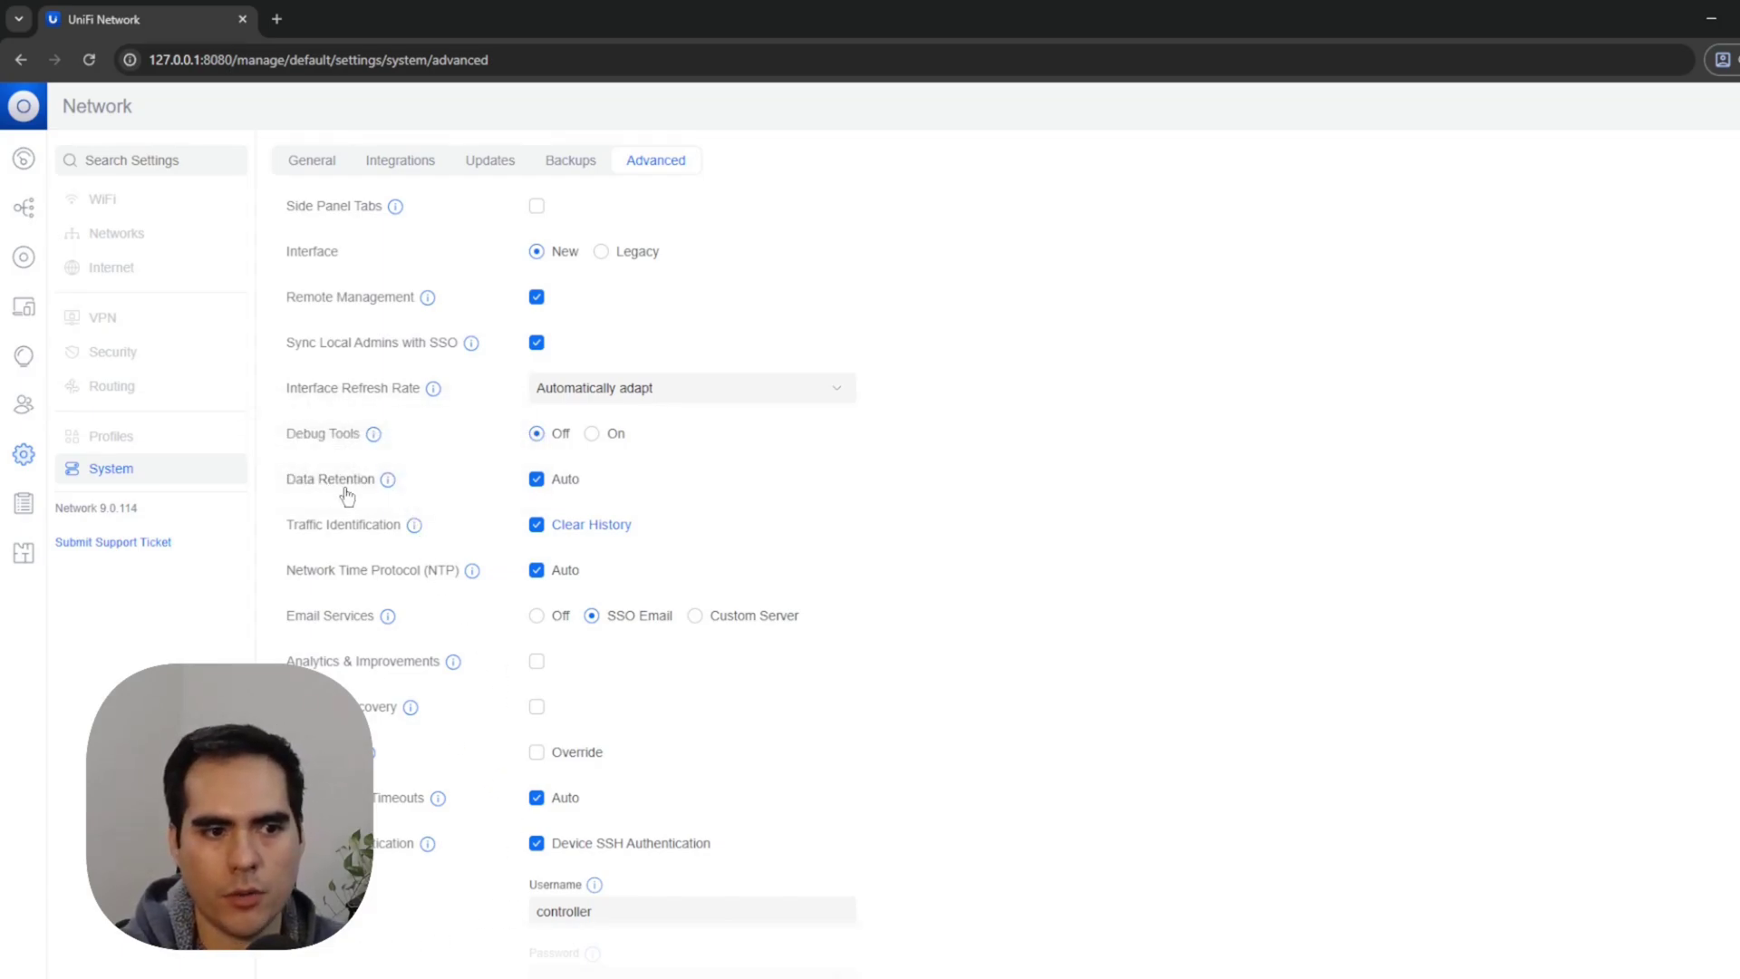
pyautogui.moveTo(195, 292)
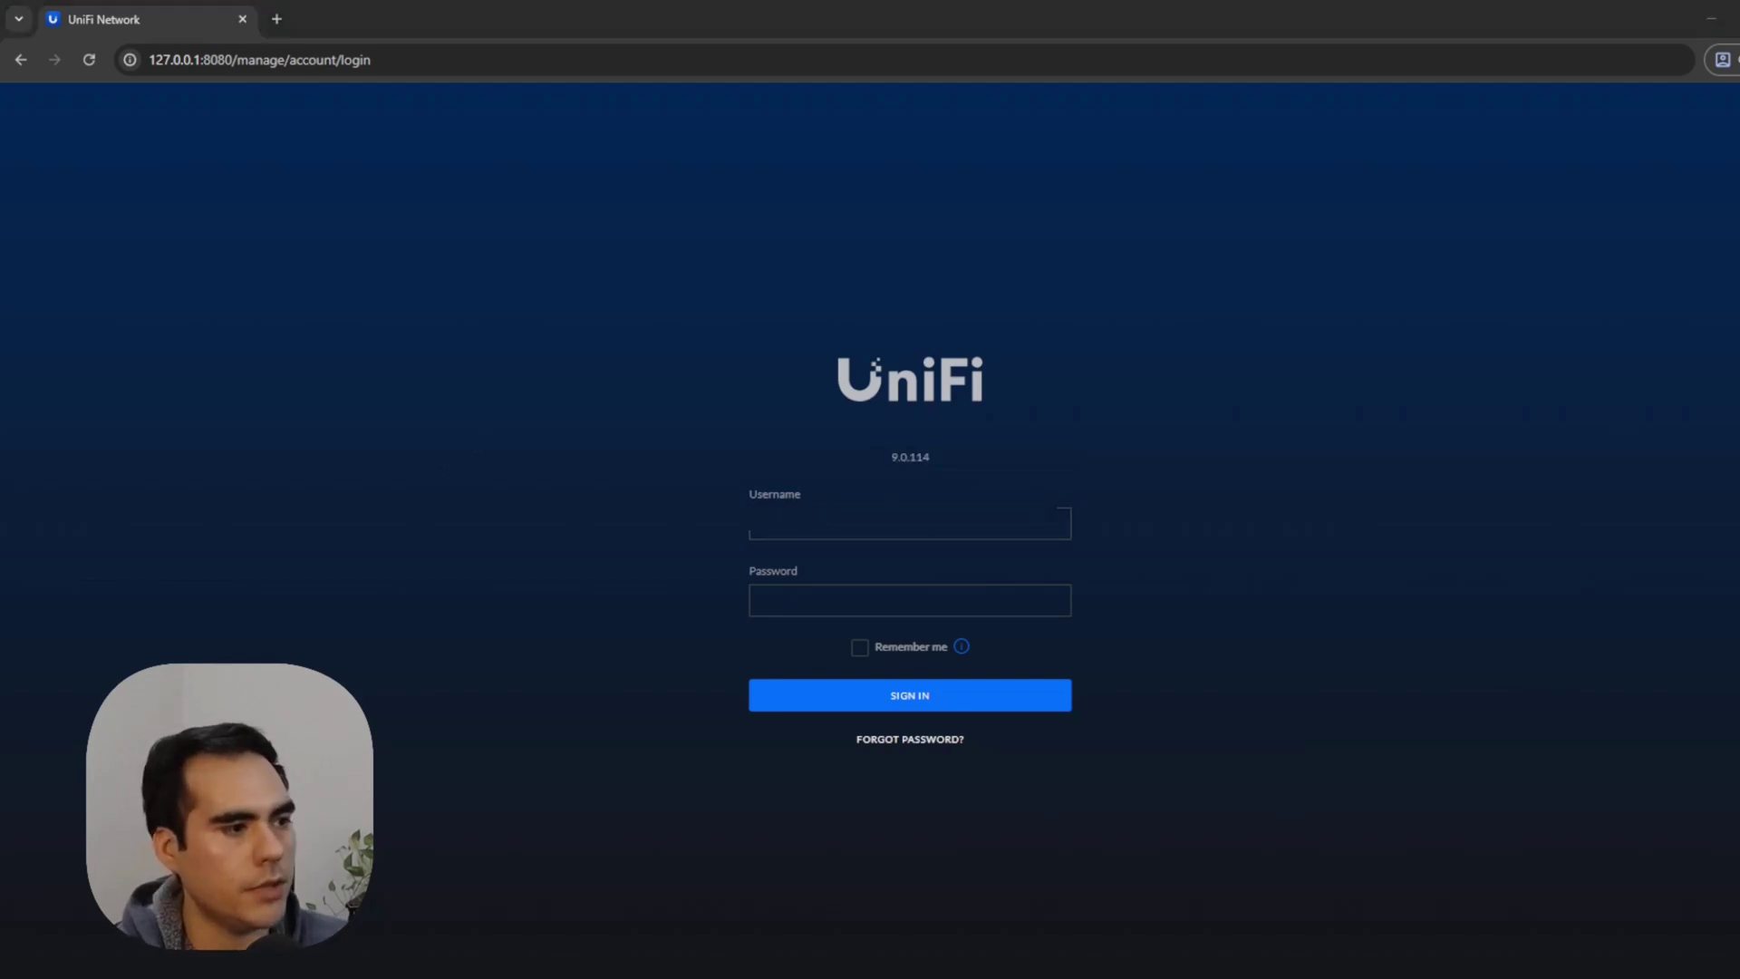
# Sign in again with the Ubiquiti username, password and 2FA code, then view the Admins list
pyautogui.hotkey('ctrl', 'v')
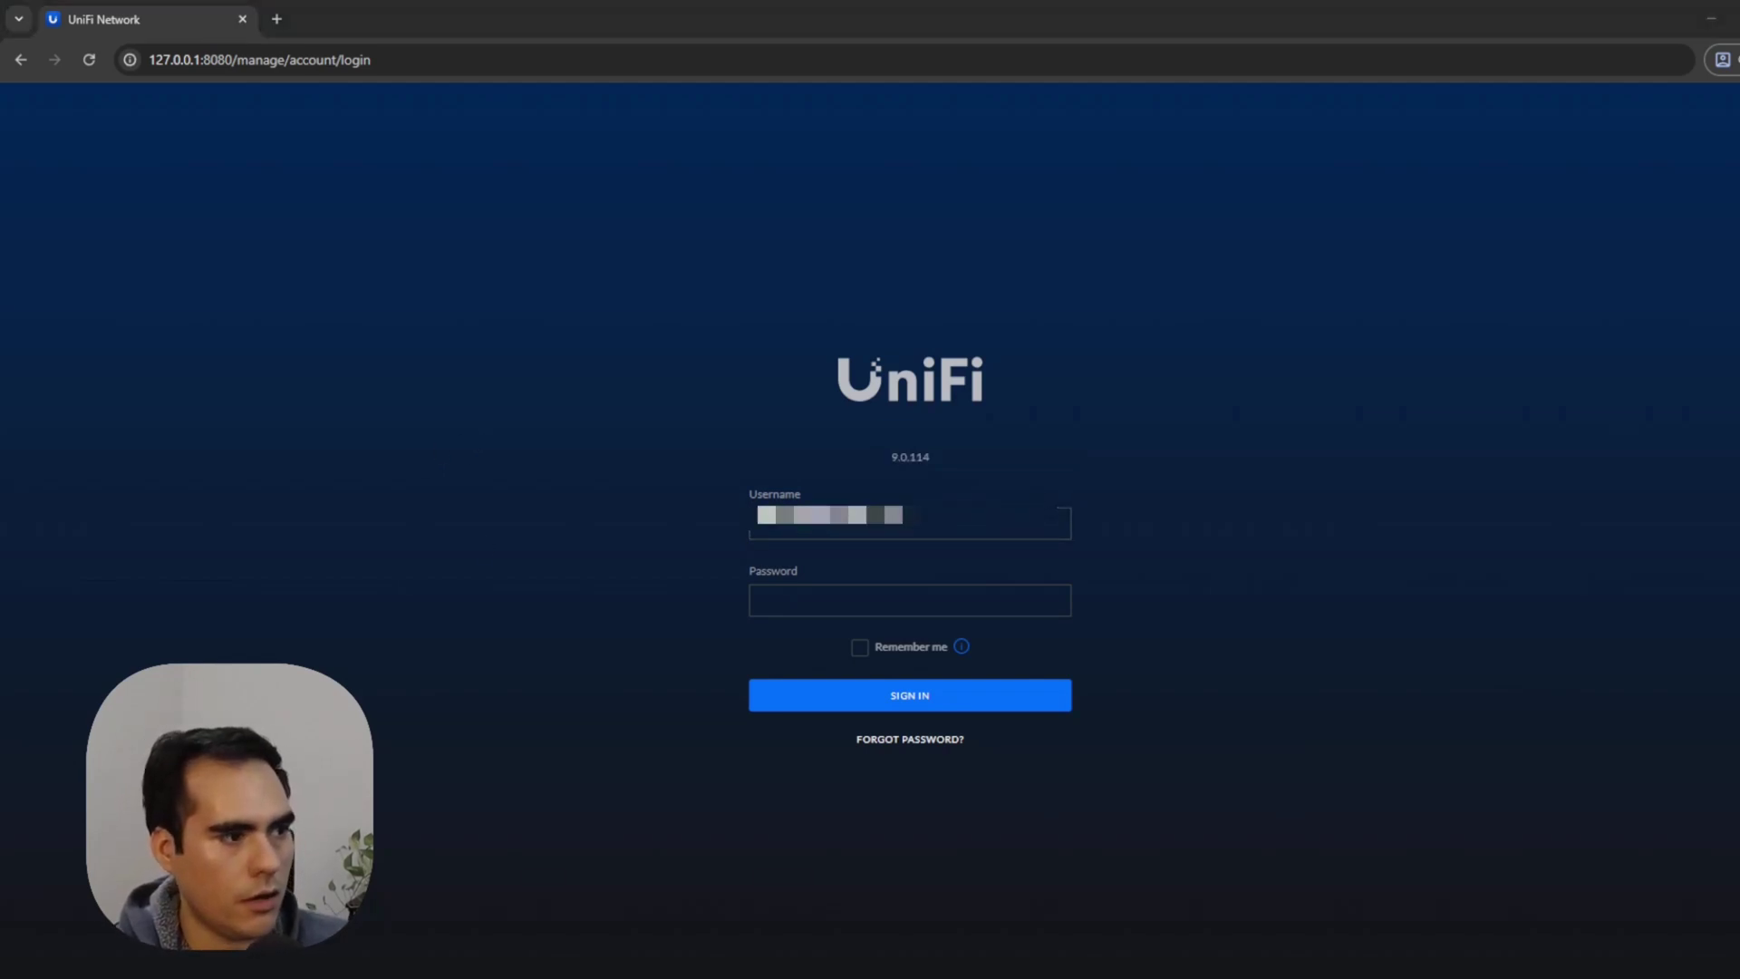
pyautogui.press('Tab')
pyautogui.hotkey('ctrl', 'v')
pyautogui.click(1005, 697)
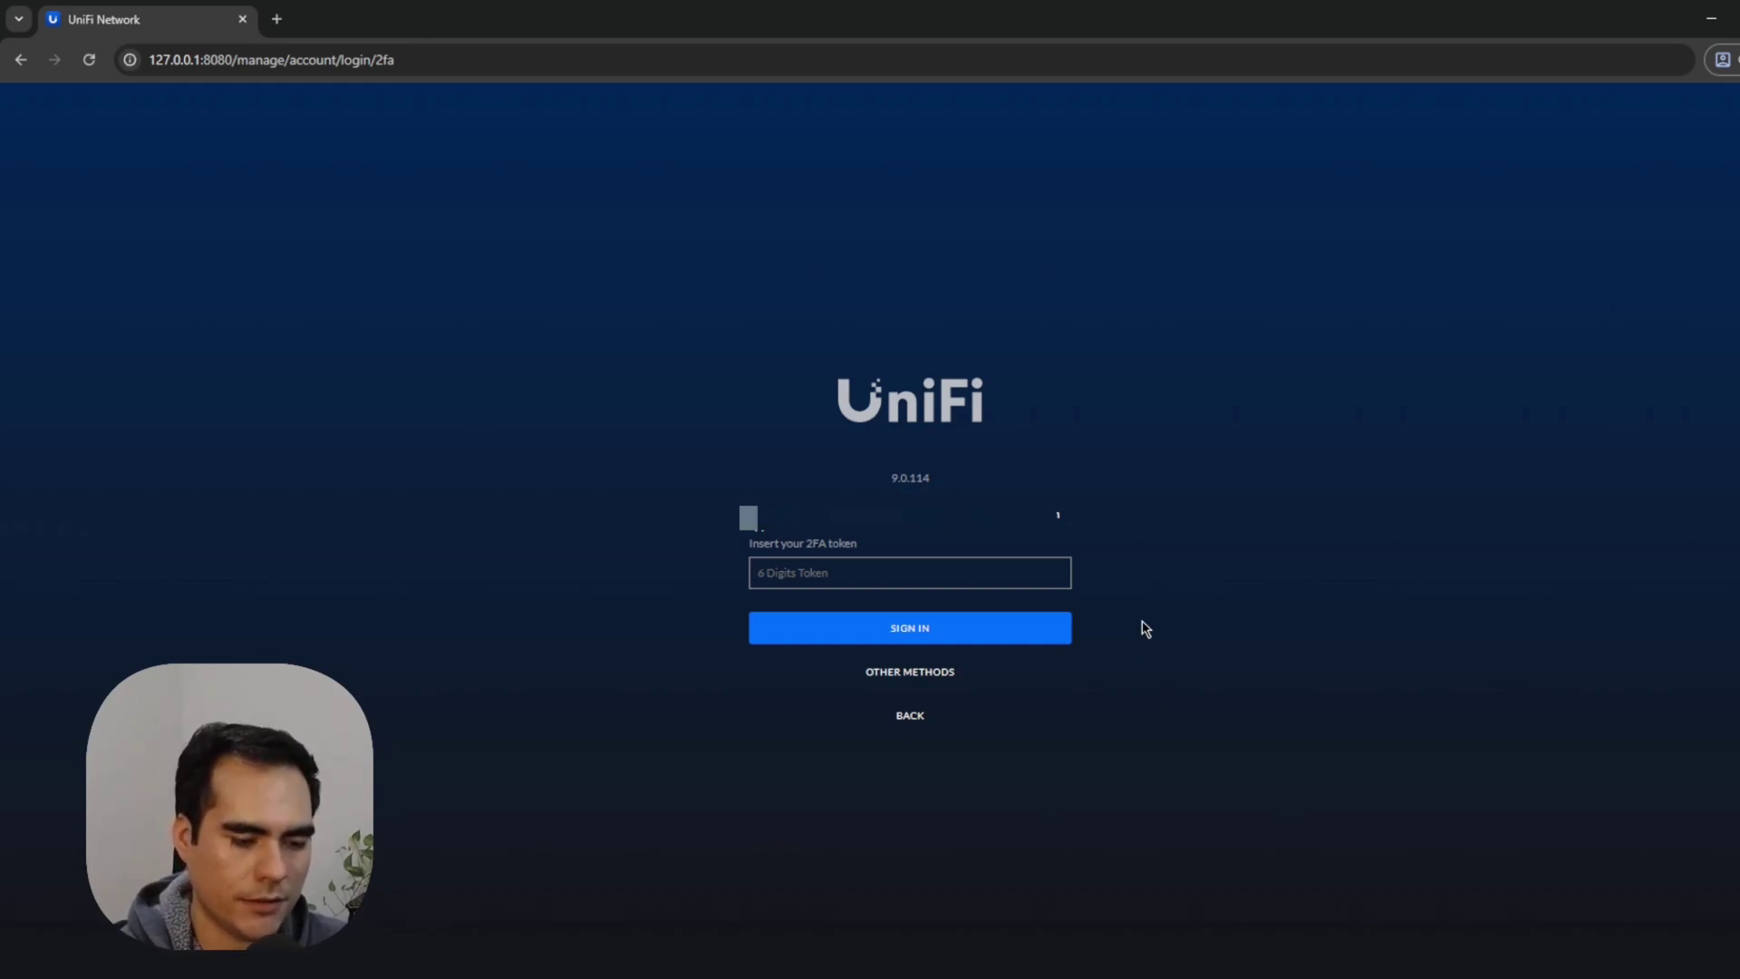
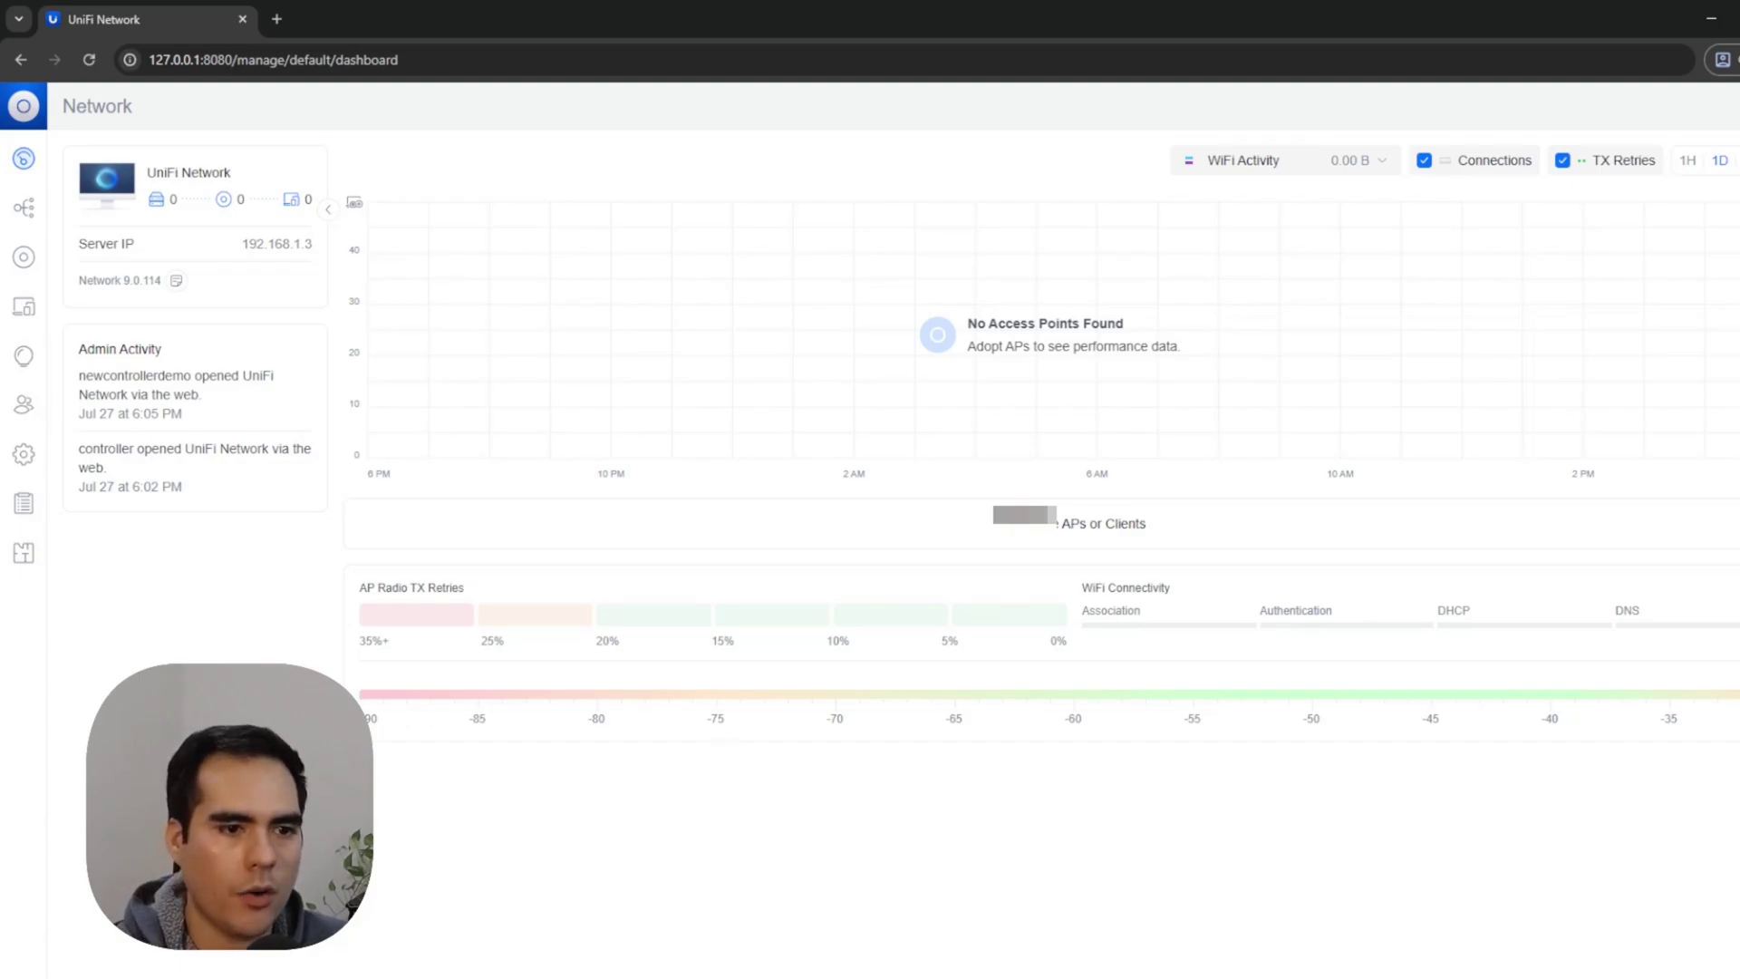
pyautogui.click(24, 404)
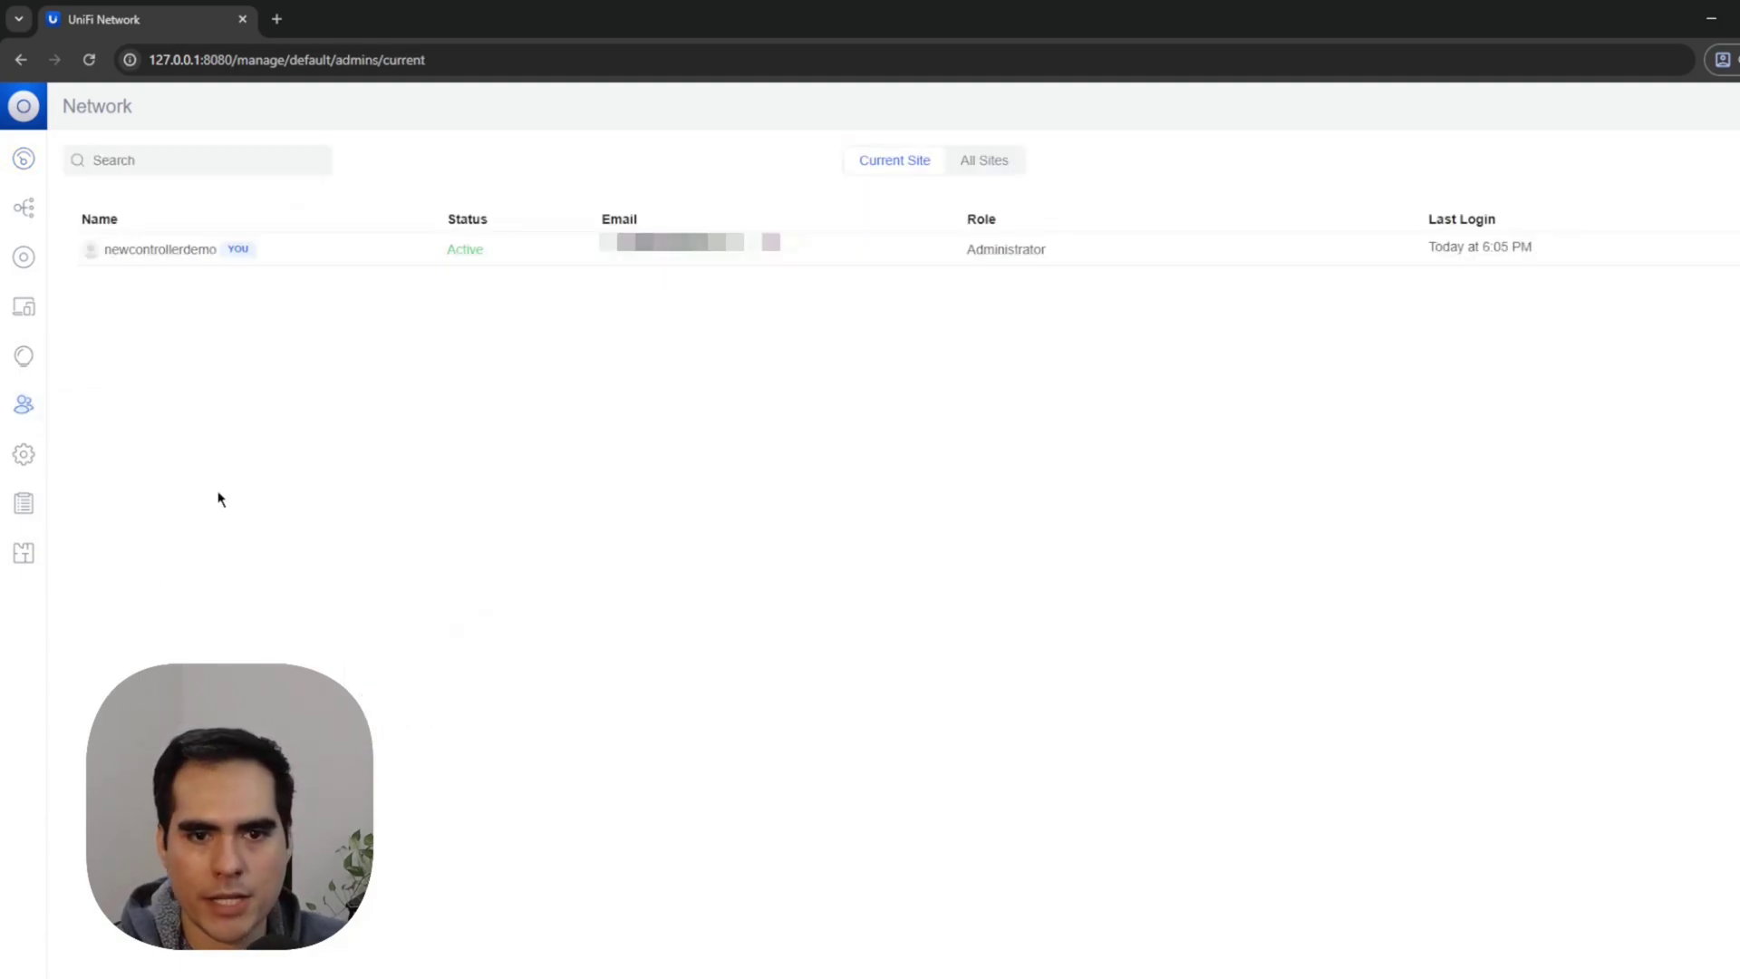